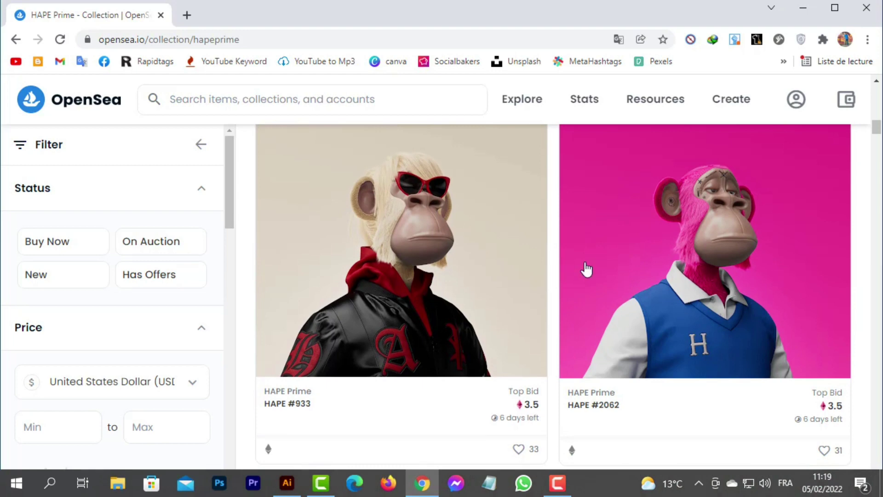
# - Browse the HAPE Prime collection on OpenSea to examine the style of its ape portraits
pyautogui.scroll(-8, 586, 262)
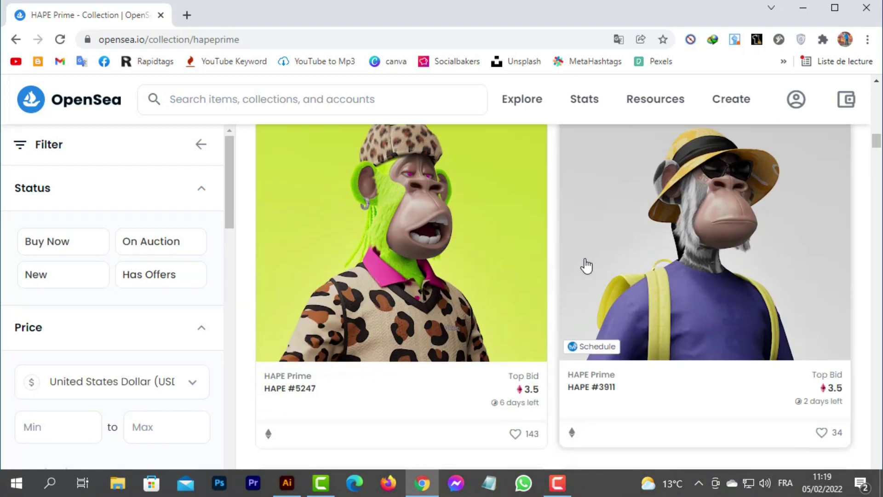
pyautogui.scroll(-6, 584, 265)
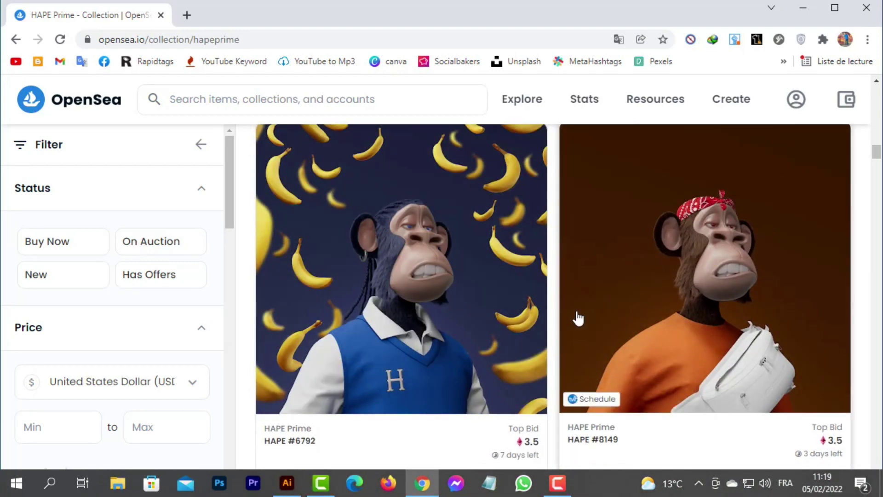
pyautogui.scroll(-3, 577, 316)
pyautogui.scroll(3, 583, 368)
pyautogui.scroll(-2, 581, 362)
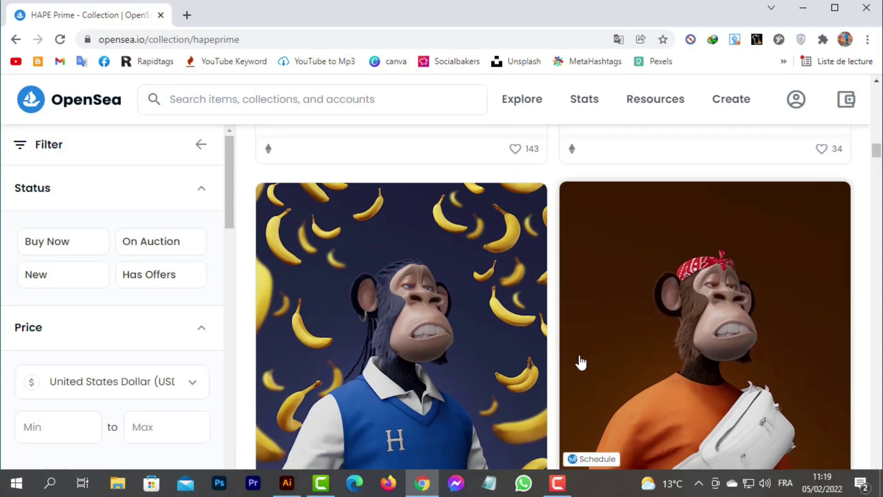
pyautogui.scroll(-6, 627, 253)
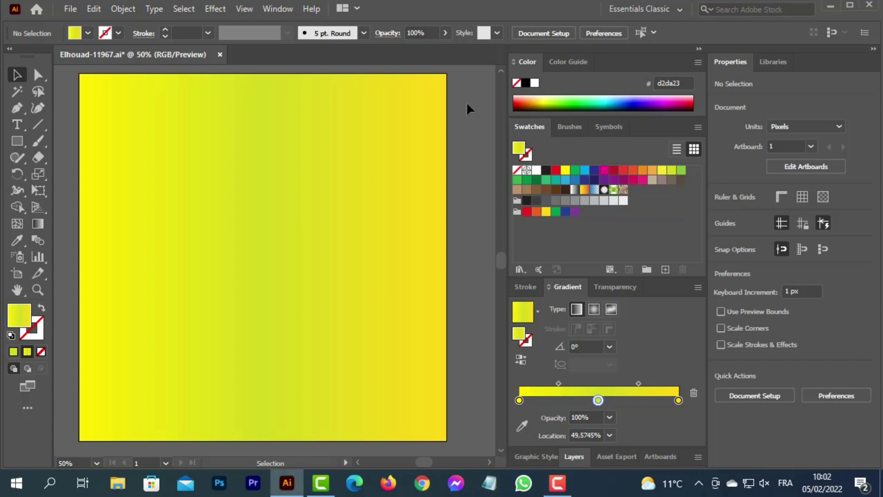
# - Switch to Illustrator and draw a slightly curved vertical line, about 9 px wide and 167 px tall, at the artboard's lower edge with the Curvature tool
pyautogui.click(37, 108)
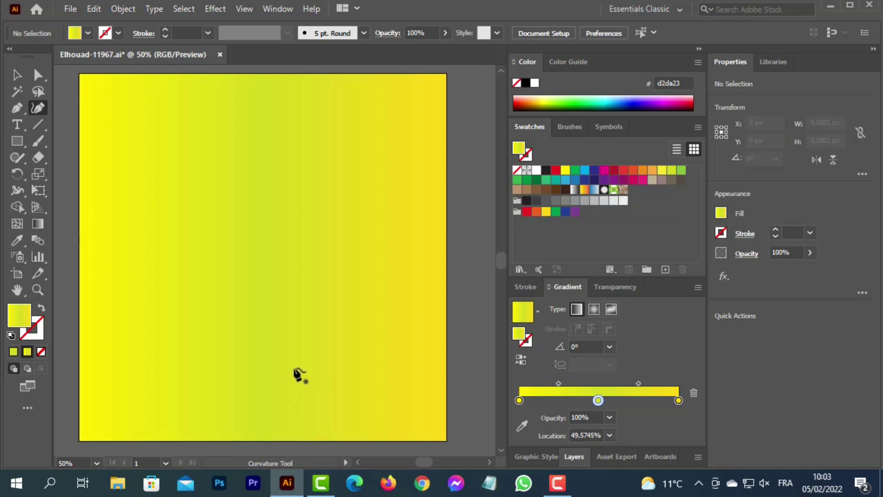
pyautogui.click(291, 368)
pyautogui.click(296, 406)
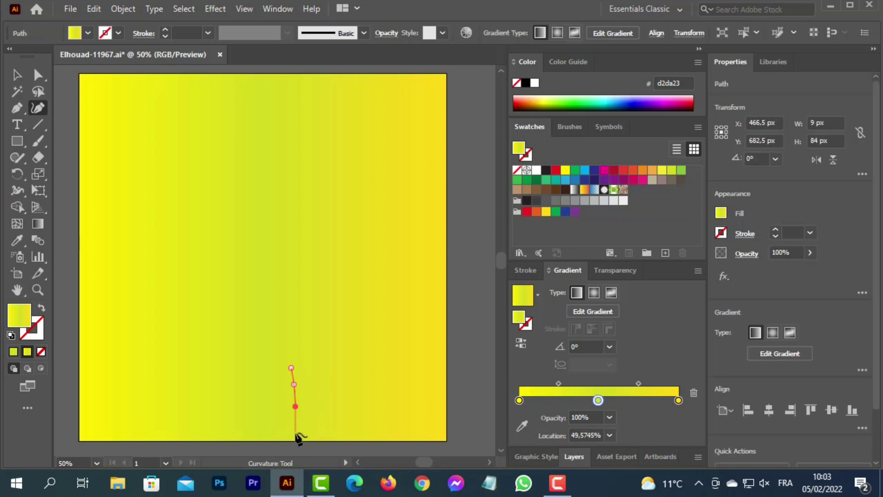
pyautogui.click(294, 443)
pyautogui.press('v')
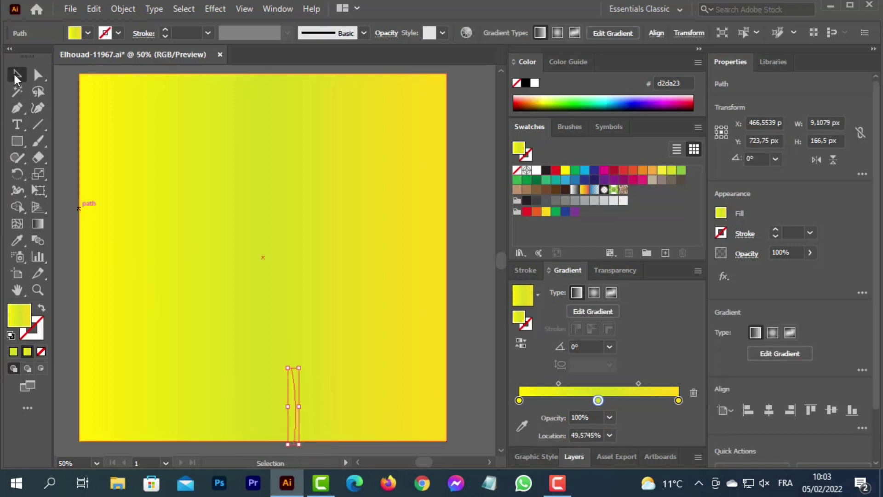
# - Create a new layer above Background holding the curved path, leaving the rectangle on Background, and collapse Background
pyautogui.click(574, 456)
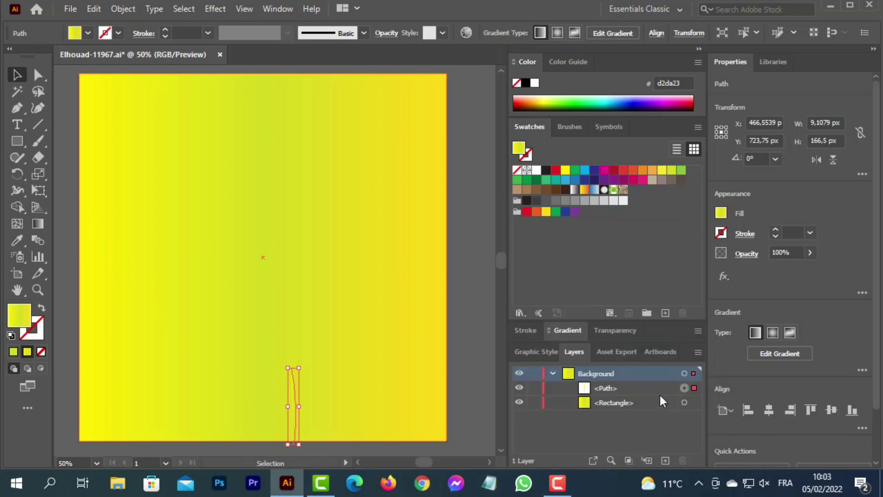
pyautogui.click(665, 460)
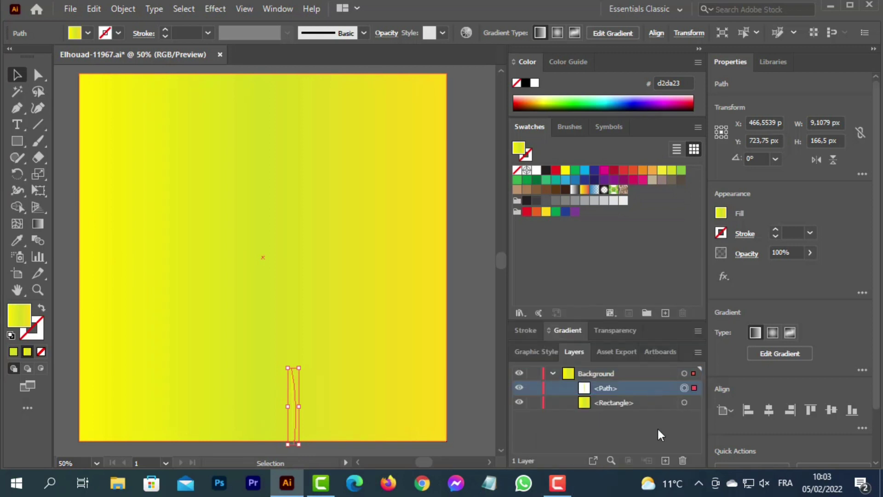
pyautogui.moveTo(611, 402); pyautogui.dragTo(641, 374)
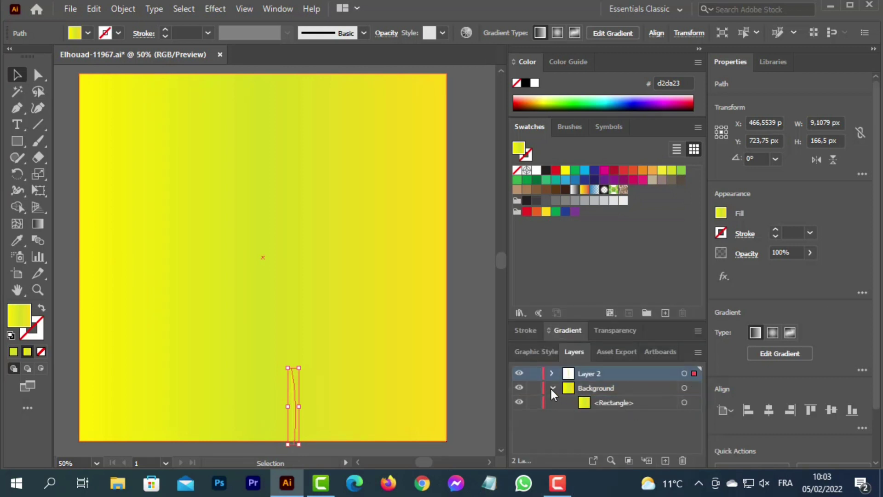
pyautogui.click(551, 388)
# - Give the curved line a black stroke with a 5 pt weight
pyautogui.click(721, 232)
pyautogui.click(600, 289)
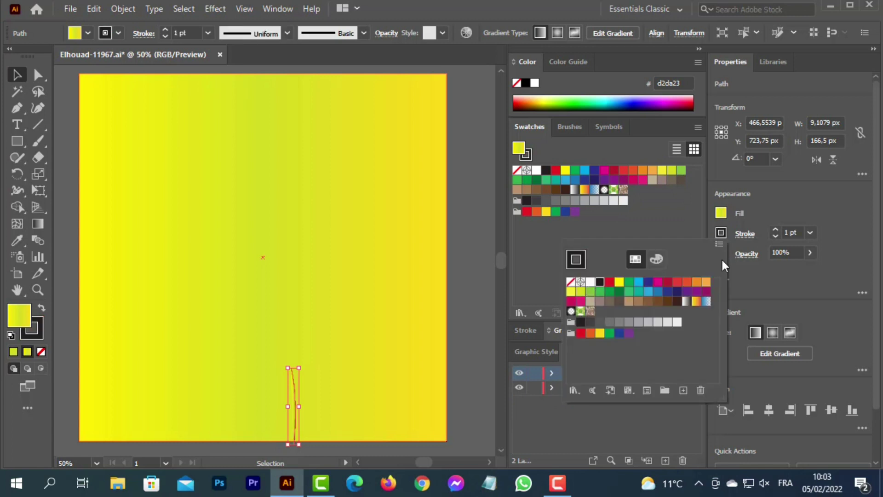
pyautogui.click(809, 234)
pyautogui.click(829, 3)
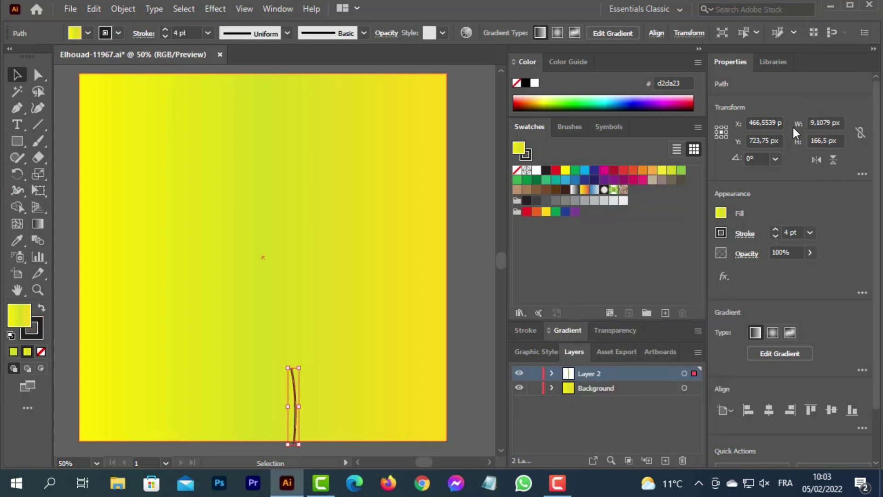
pyautogui.click(809, 233)
pyautogui.click(828, 9)
# - Expand Layer 2 to list its path, and clear the selection on the canvas
pyautogui.click(346, 394)
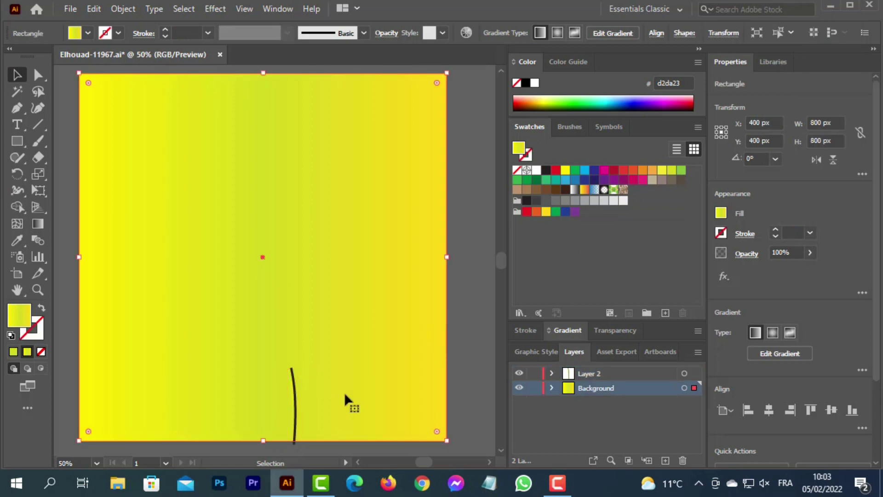
pyautogui.click(684, 374)
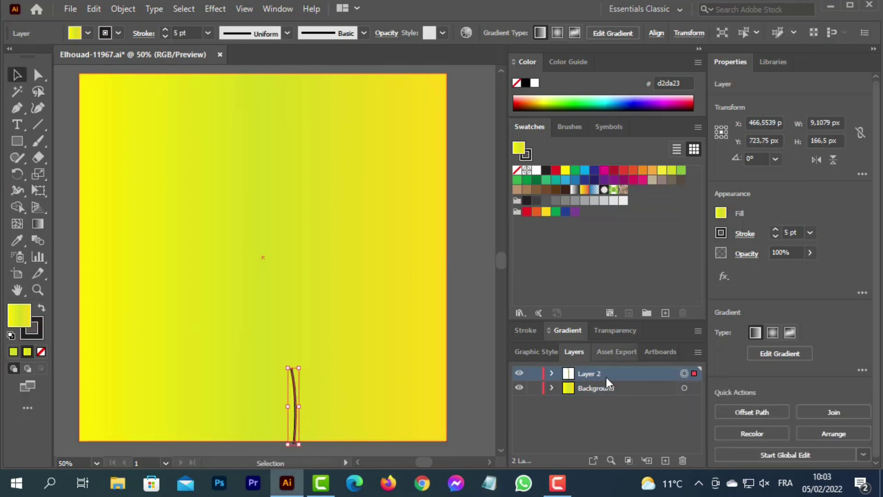
pyautogui.click(552, 373)
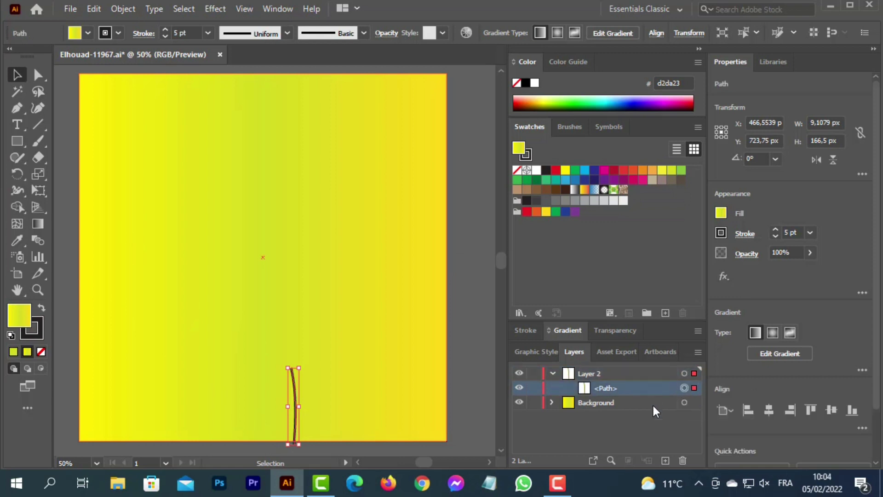
pyautogui.click(684, 402)
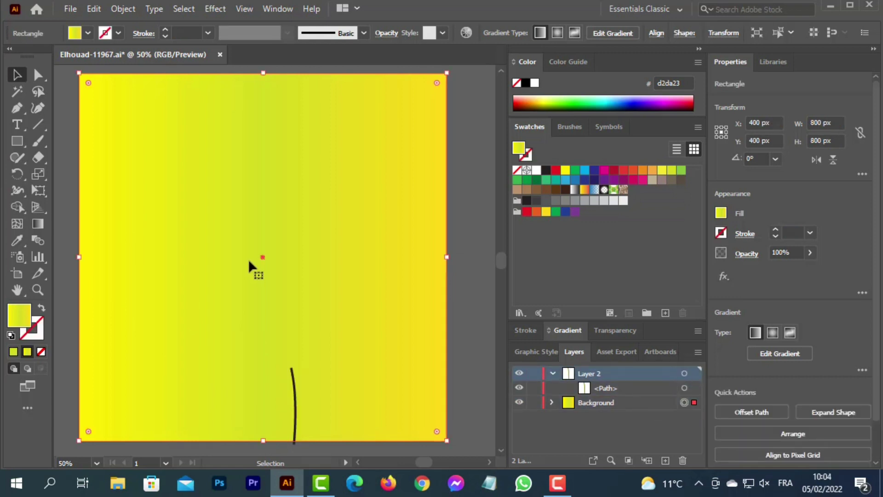
pyautogui.click(466, 259)
# - Draw a second curved line, about 14 px wide and 153 px tall, left of the first at the artboard's lower edge
pyautogui.click(38, 108)
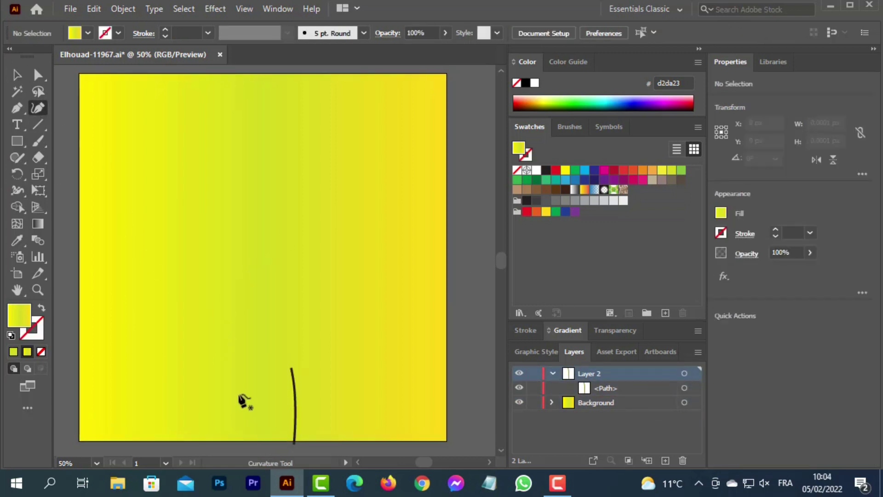
pyautogui.click(224, 375)
pyautogui.click(224, 391)
pyautogui.click(223, 422)
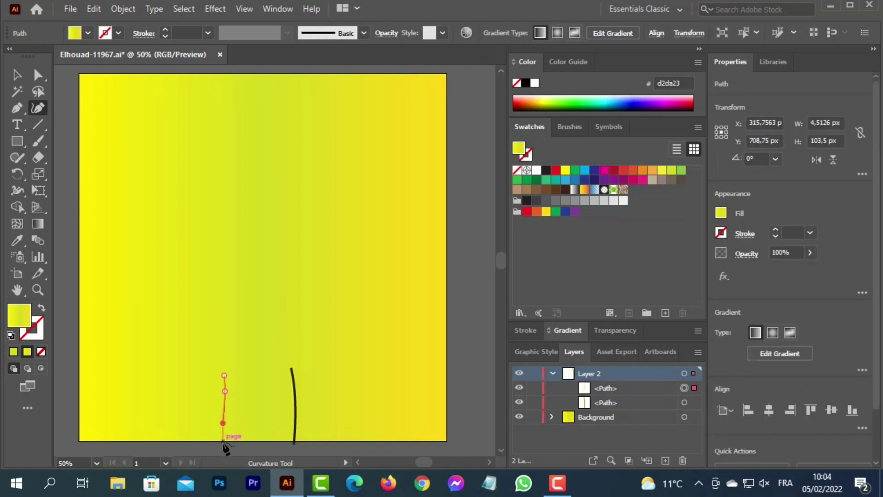
pyautogui.click(219, 445)
pyautogui.click(17, 74)
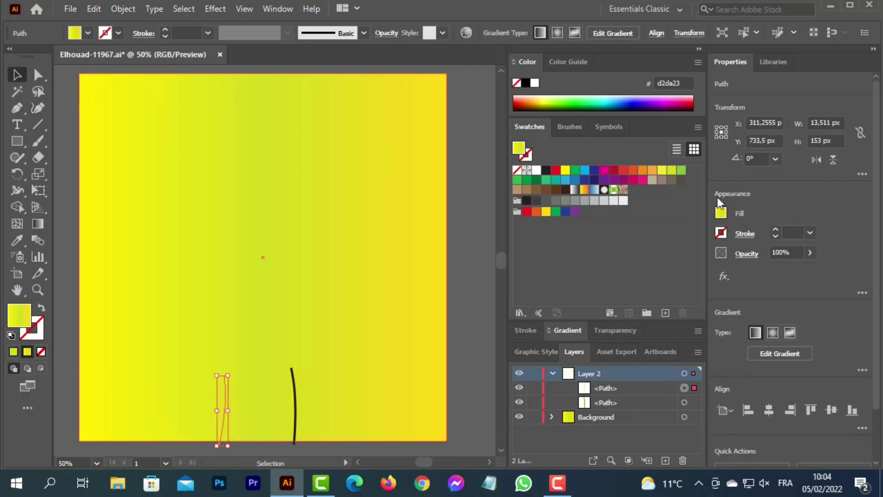
# - Apply a black 5 pt stroke to the new left-hand line
pyautogui.click(725, 236)
pyautogui.click(601, 281)
pyautogui.click(811, 234)
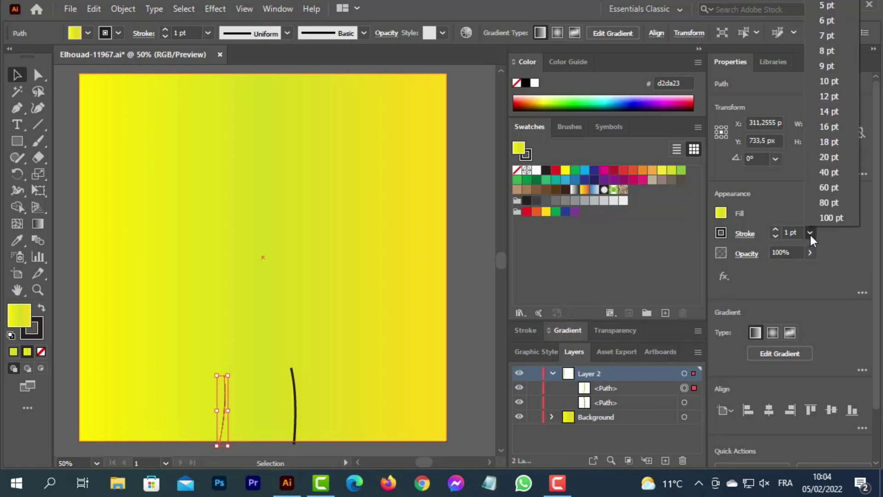
pyautogui.click(829, 8)
pyautogui.click(810, 233)
pyautogui.click(765, 165)
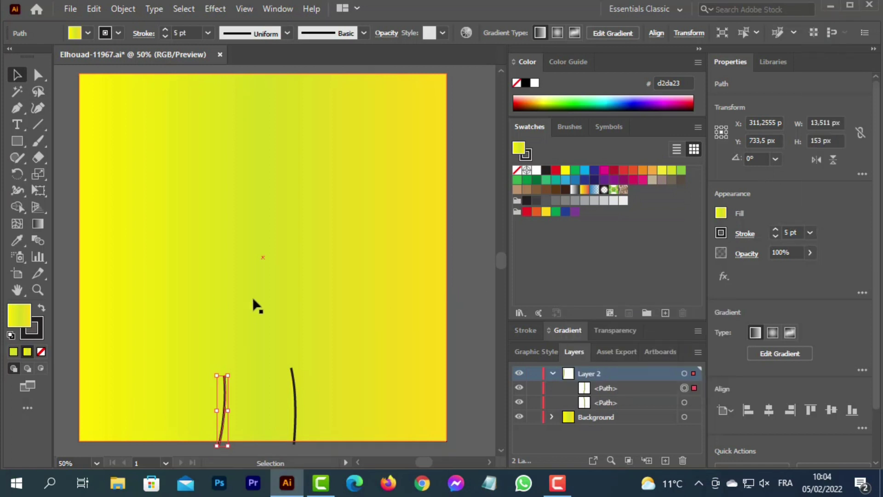
# - Move the right-hand line about 2 px left and 8 px down, and deselect it
pyautogui.click(274, 403)
pyautogui.click(296, 405)
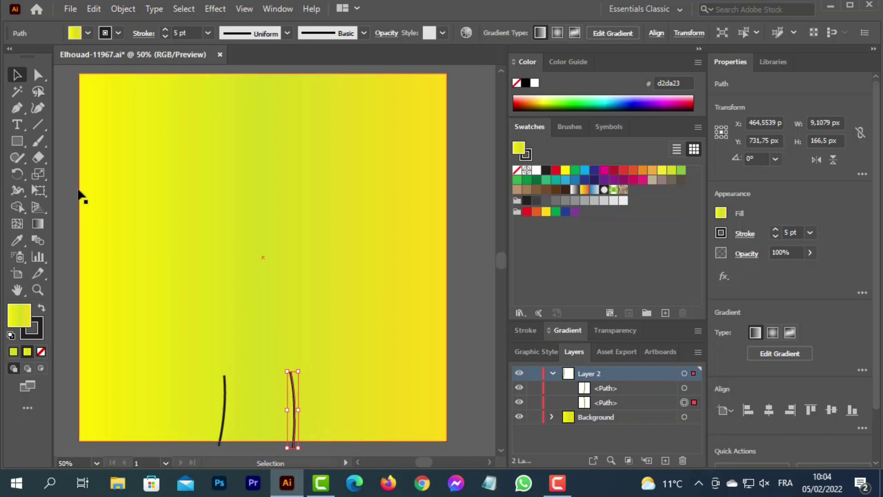
pyautogui.click(70, 177)
# - Draw a curve right of both lines, rising from the artboard's lower edge and bending left, about 41 px wide and 233 px tall
pyautogui.click(38, 109)
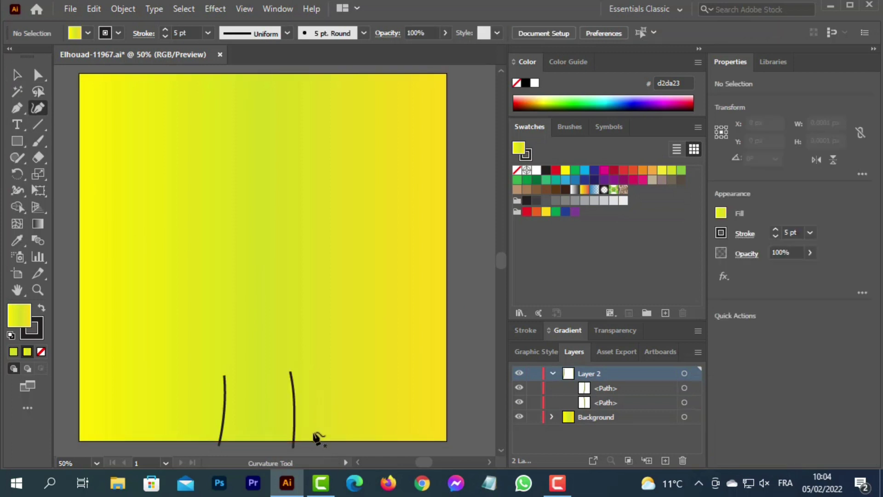
pyautogui.click(308, 445)
pyautogui.click(312, 430)
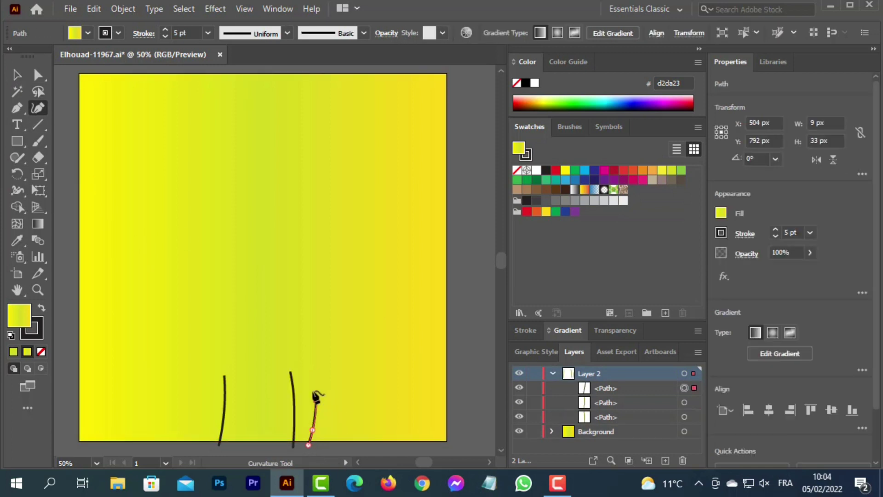
pyautogui.click(315, 401)
pyautogui.click(311, 373)
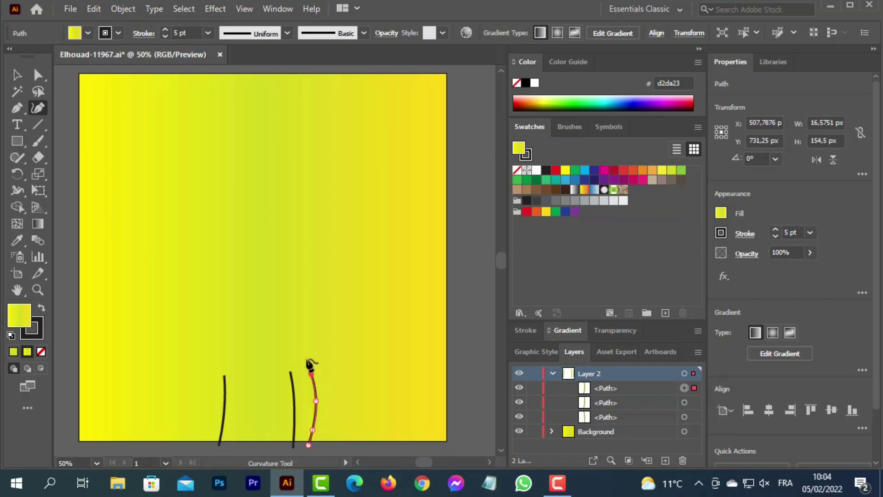
pyautogui.click(297, 338)
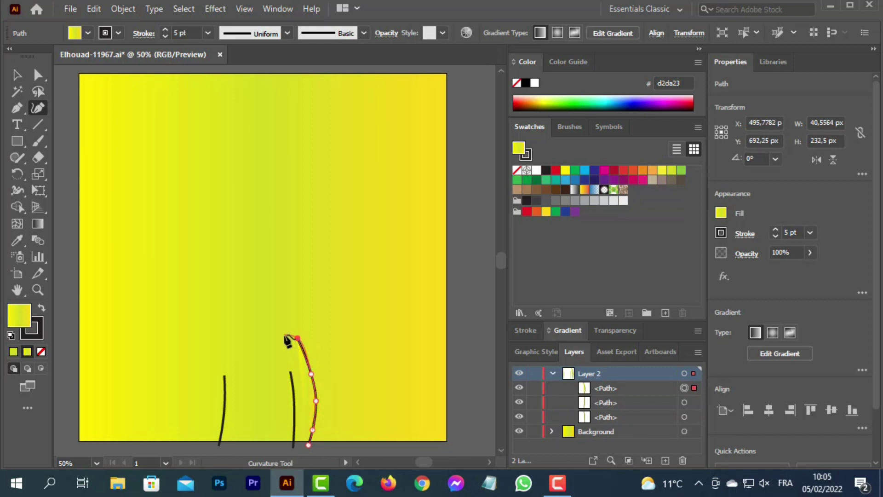
# - Continue the curve with a small hook back to the left and a rounded arc above it, bringing the path to about 90 by 284 px
pyautogui.click(281, 346)
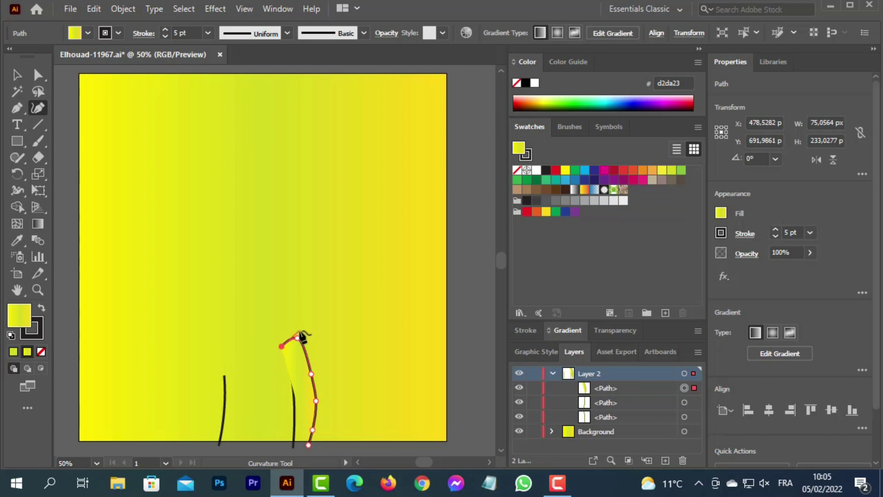
pyautogui.click(299, 330)
pyautogui.click(296, 312)
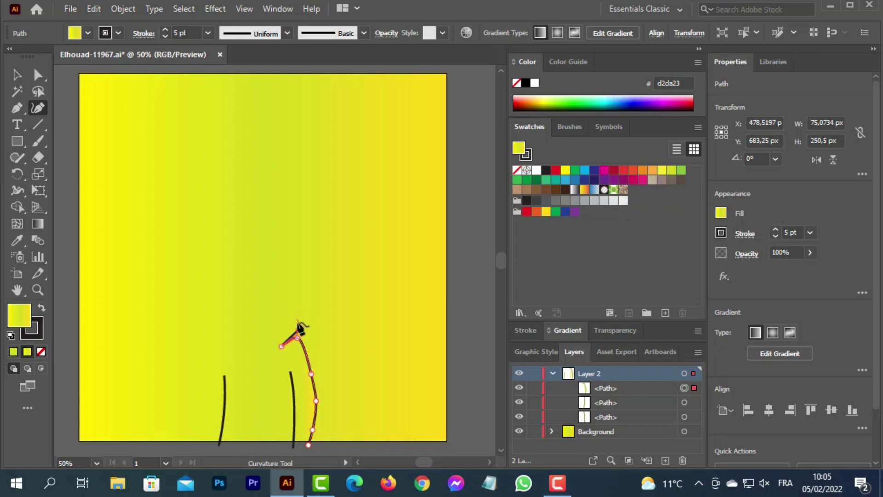
pyautogui.click(297, 319)
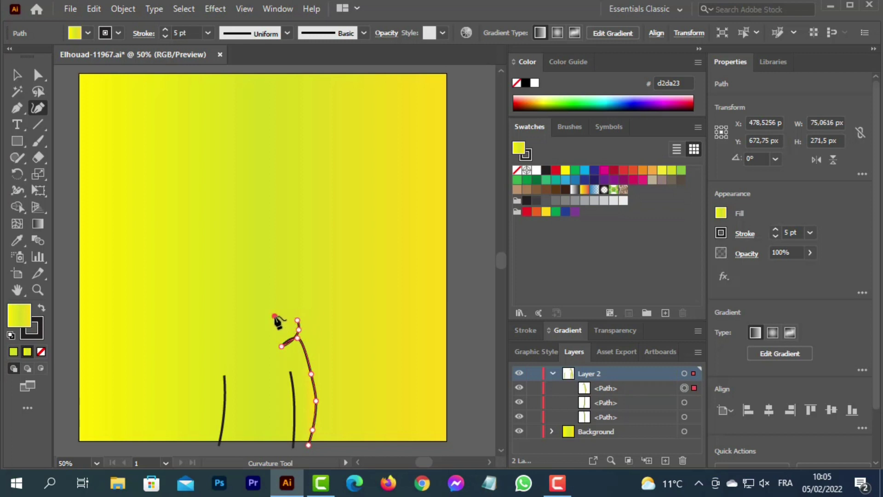
pyautogui.click(275, 316)
# - Remove the fill from the hooked path so only its black outline is drawn
pyautogui.click(720, 212)
pyautogui.click(571, 263)
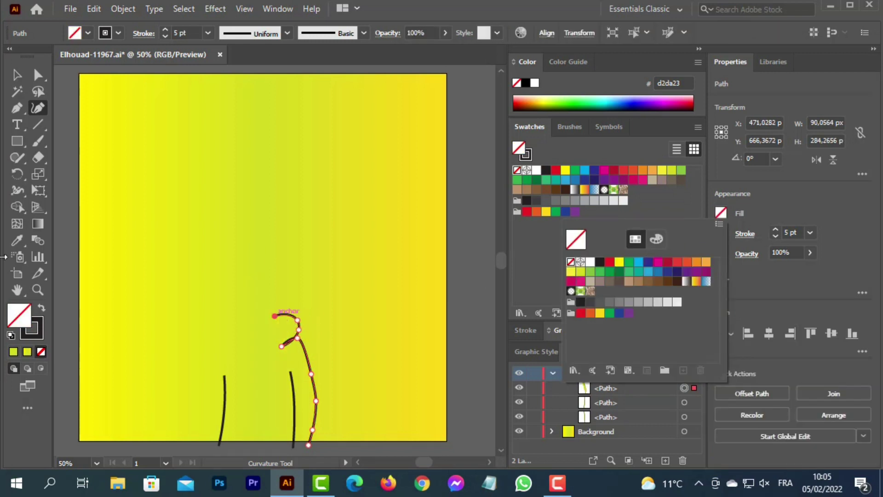
pyautogui.click(38, 289)
pyautogui.click(241, 399)
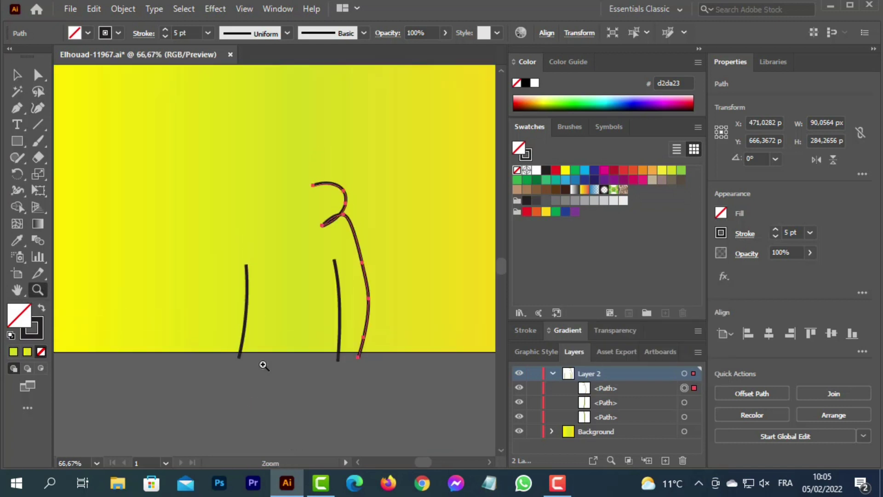
pyautogui.click(17, 75)
pyautogui.click(684, 373)
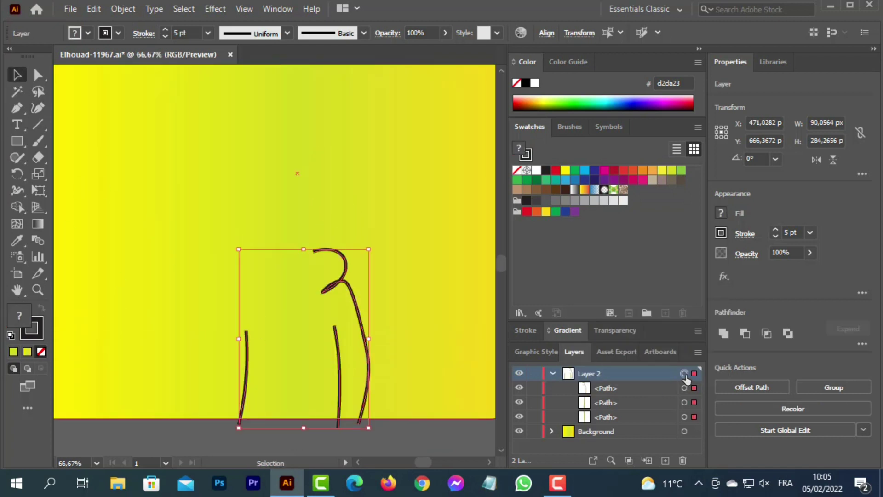
pyautogui.click(685, 432)
pyautogui.click(38, 108)
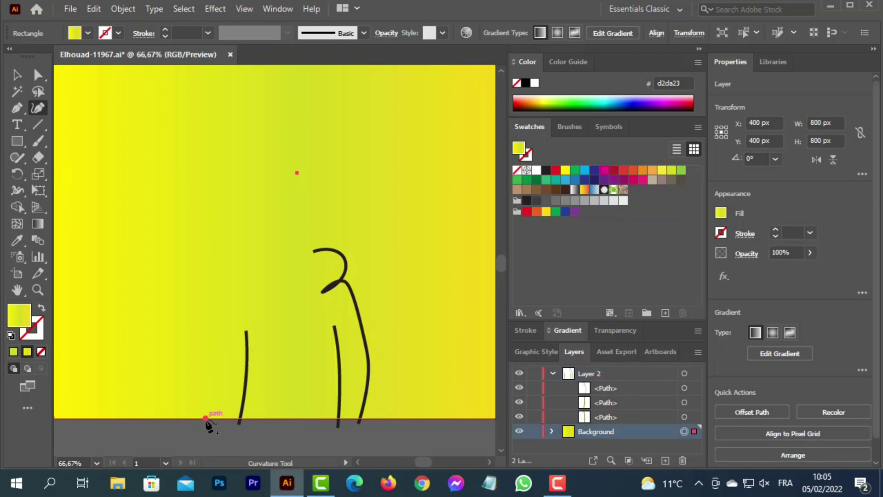
pyautogui.click(207, 394)
pyautogui.press('Escape')
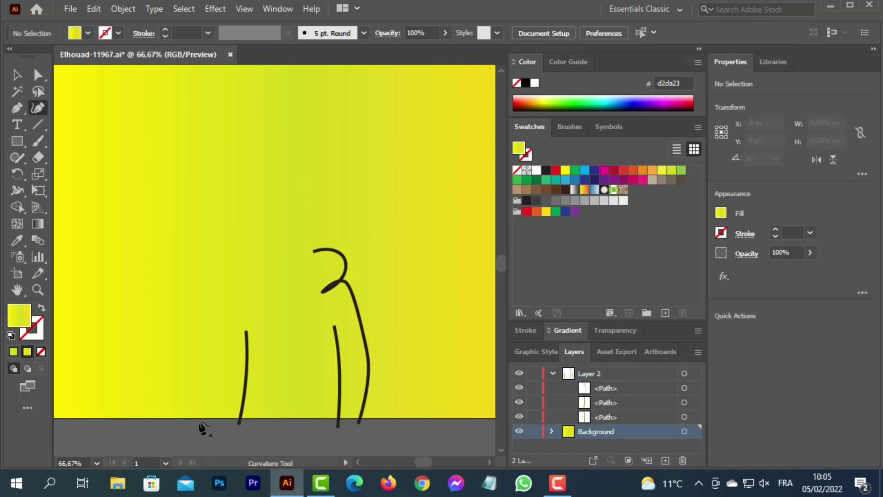
# - Draw a curve beside the left line, rising from just above the artboard's lower edge and leaning right, about 39 by 153 px
pyautogui.click(685, 374)
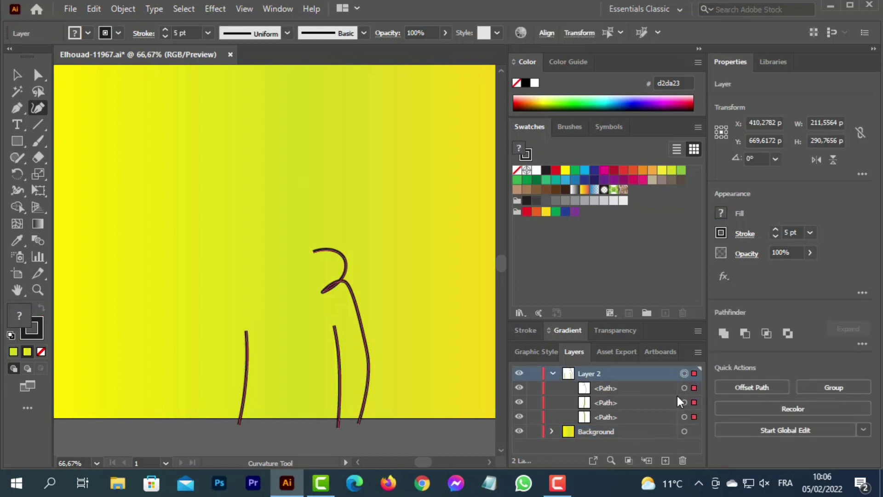
pyautogui.click(684, 431)
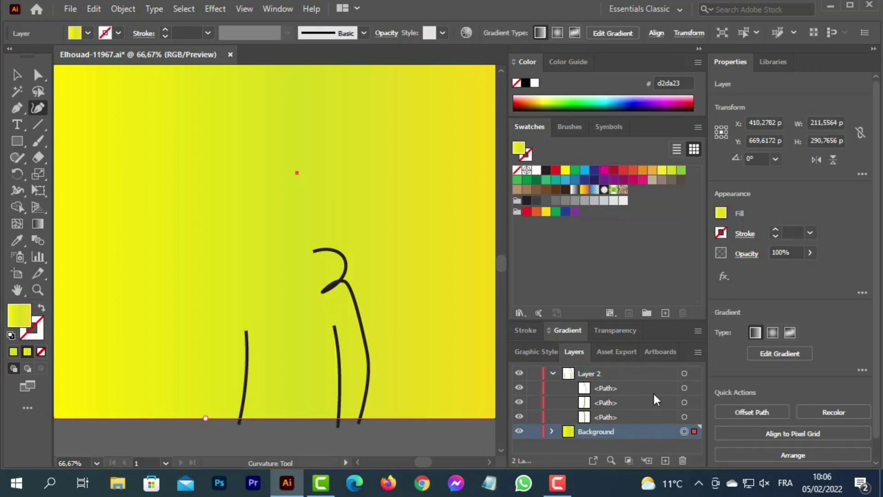
pyautogui.click(205, 406)
pyautogui.click(208, 379)
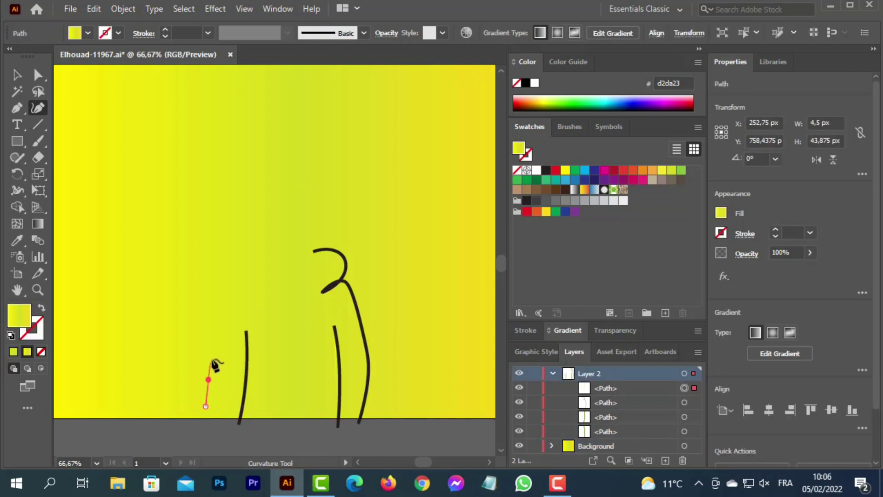
pyautogui.click(216, 350)
pyautogui.click(229, 313)
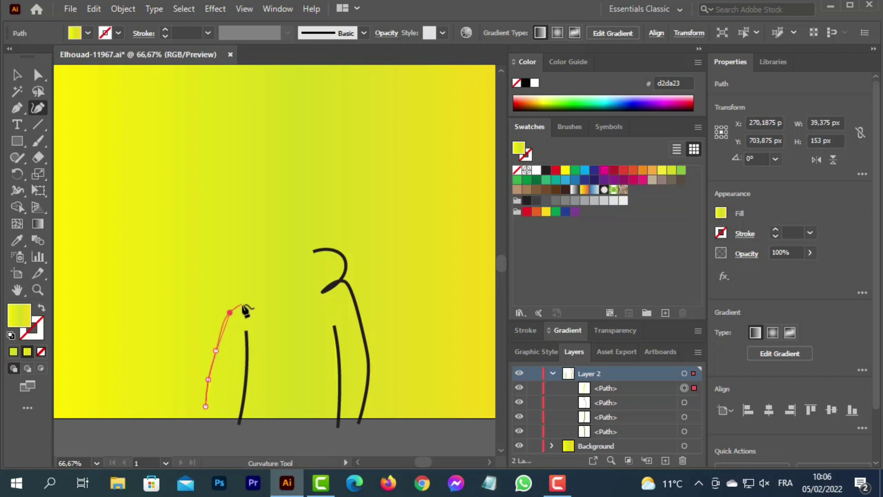
# - Continue the curve with a small hook toward the centre and a rounded arc above it, bringing the path to about 74 by 213 px
pyautogui.click(251, 306)
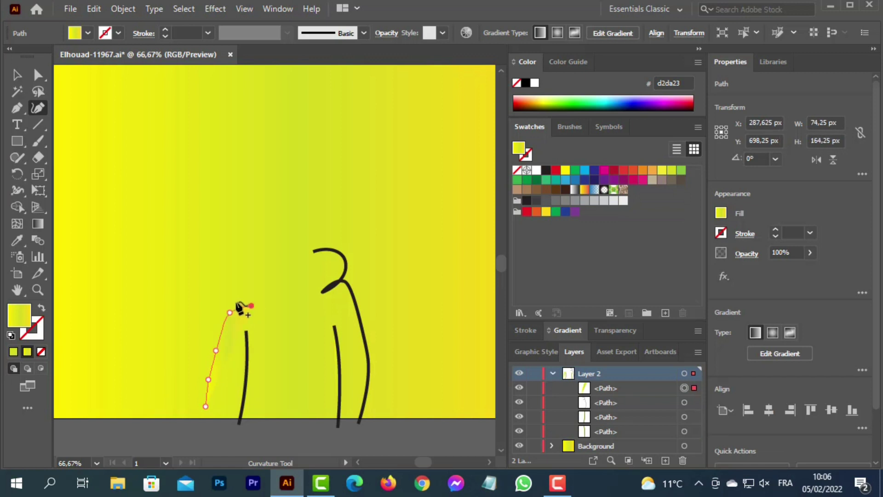
pyautogui.click(227, 288)
pyautogui.click(247, 276)
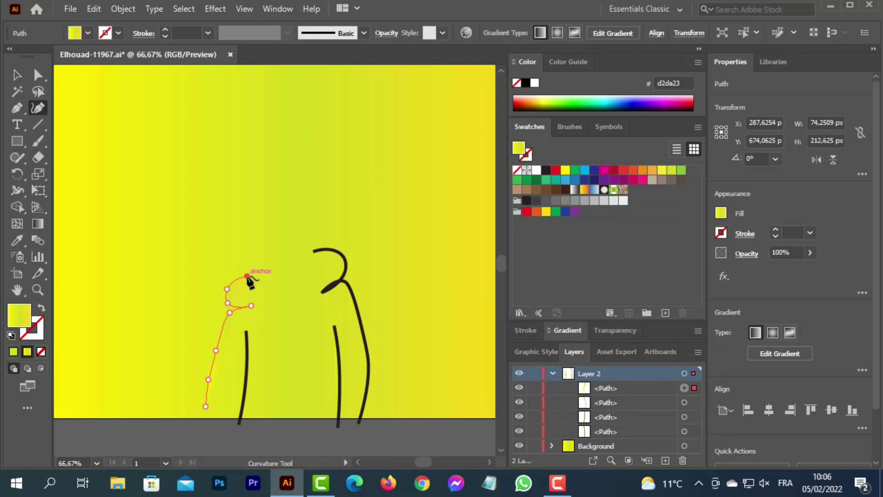
# - Give the new left path a black stroke and remove its fill
pyautogui.press('v')
pyautogui.click(722, 236)
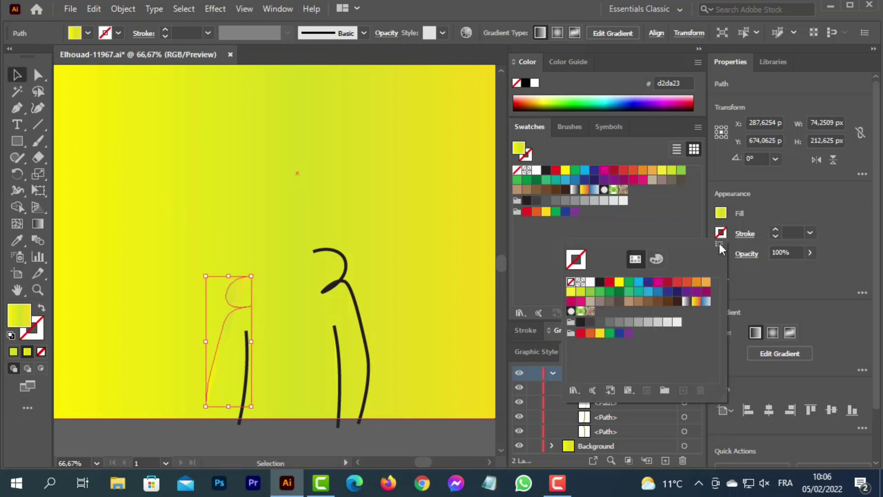
pyautogui.click(599, 283)
pyautogui.click(804, 224)
pyautogui.click(721, 214)
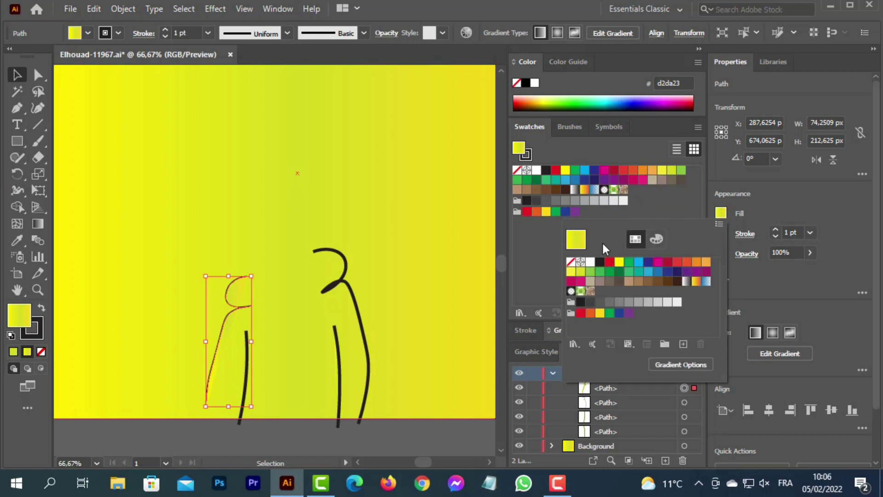
pyautogui.click(571, 262)
pyautogui.click(814, 216)
# - Set the left path's stroke to 5 pt, stretch it down to the artboard's lower edge, about 232 px tall, and shift it about 9 px left
pyautogui.click(811, 234)
pyautogui.click(825, 6)
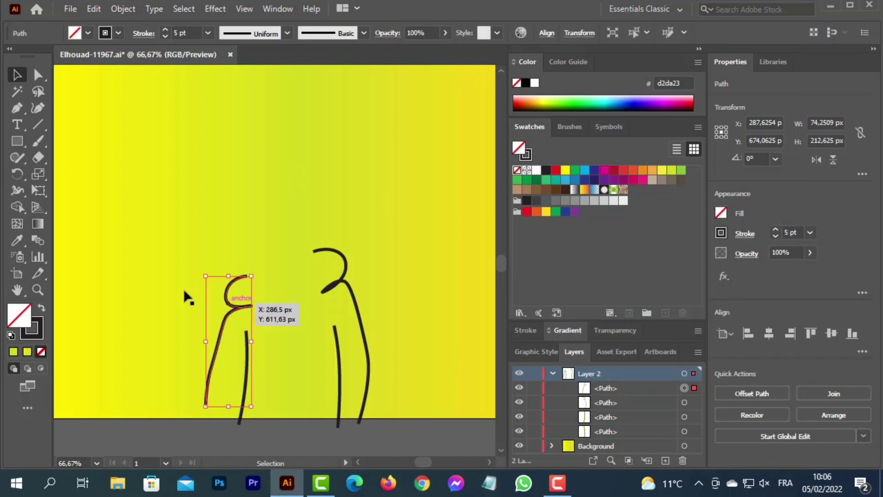
pyautogui.moveTo(228, 406); pyautogui.dragTo(228, 418)
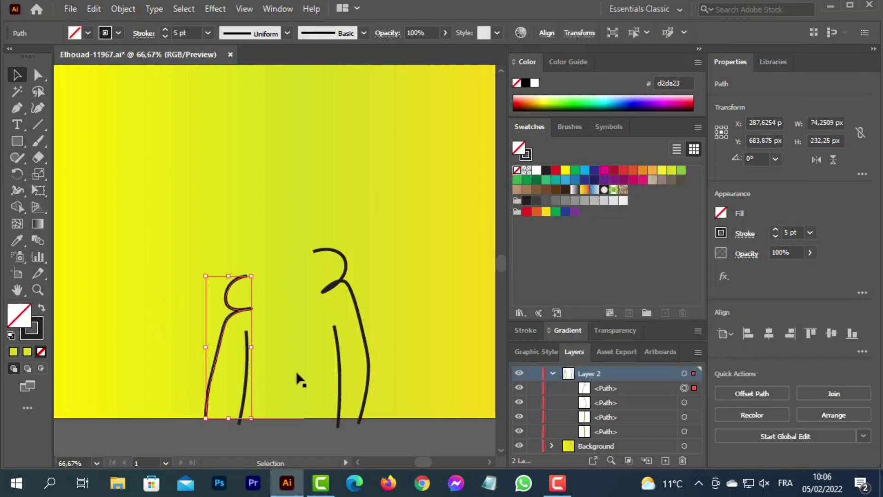
# - Reshape the hook and rounded arc of the right-hand path by lowering their anchors, bringing the path to about 87 by 259 px
pyautogui.click(362, 304)
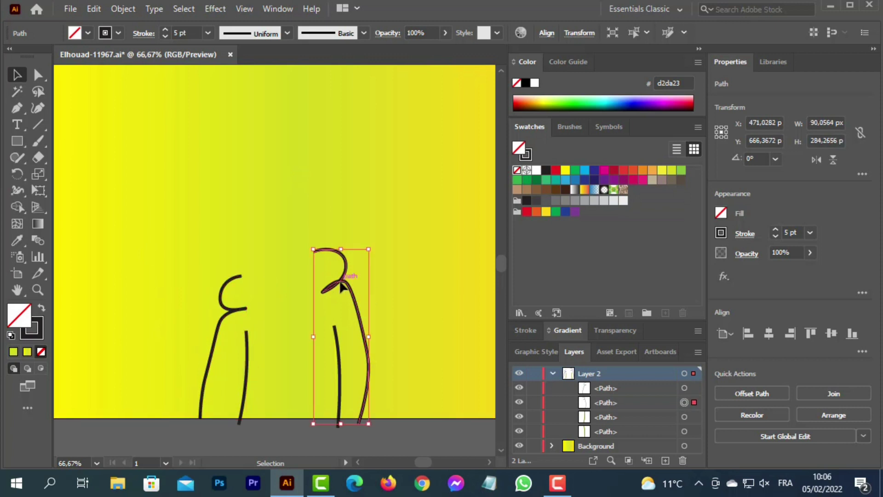
pyautogui.click(40, 110)
pyautogui.moveTo(313, 250); pyautogui.dragTo(314, 267)
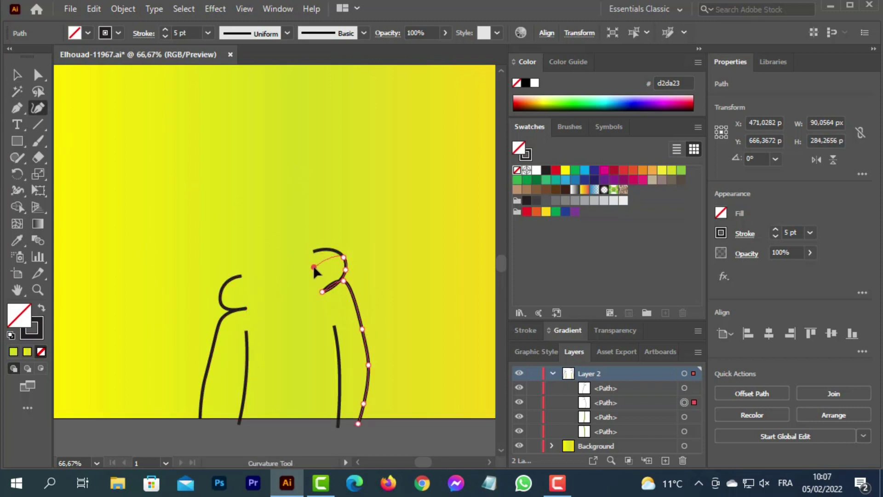
pyautogui.click(342, 259)
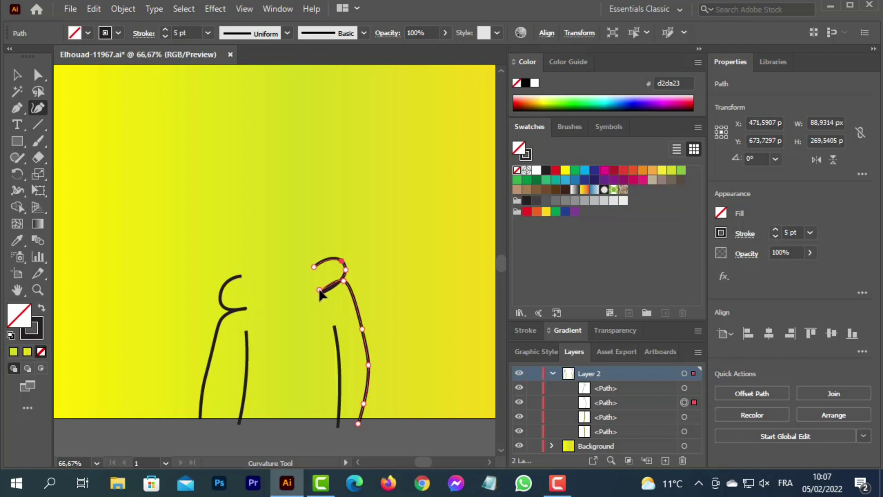
pyautogui.moveTo(351, 293)
pyautogui.mouseDown()
pyautogui.moveTo(320, 301)
pyautogui.moveTo(349, 283)
pyautogui.moveTo(341, 267)
pyautogui.moveTo(315, 271)
pyautogui.mouseUp()
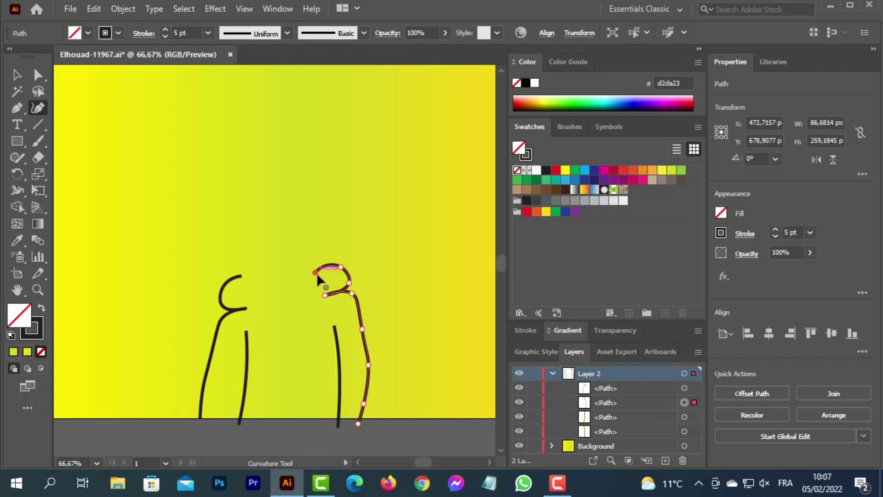
# - Smooth the outer side of the right-hand path by moving its widest anchor slightly inward and down, making the path about 86 px wide
pyautogui.click(17, 75)
pyautogui.click(37, 108)
pyautogui.click(365, 347)
pyautogui.click(368, 359)
pyautogui.click(364, 415)
pyautogui.moveTo(369, 365)
pyautogui.mouseDown()
pyautogui.moveTo(365, 399)
pyautogui.moveTo(365, 375)
pyautogui.mouseUp()
pyautogui.click(17, 74)
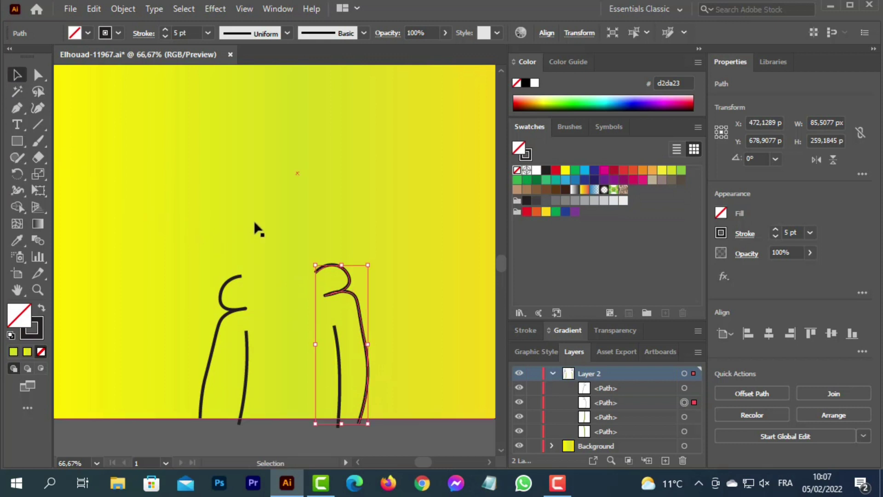
pyautogui.click(264, 296)
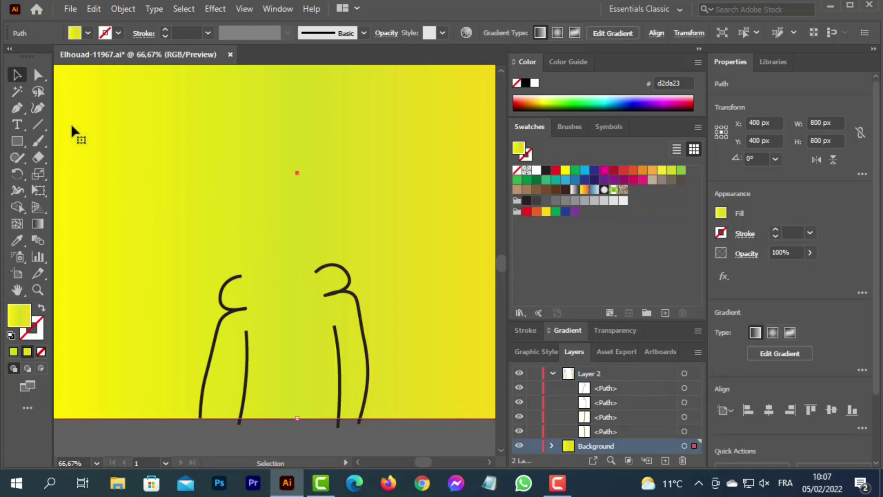
pyautogui.click(684, 389)
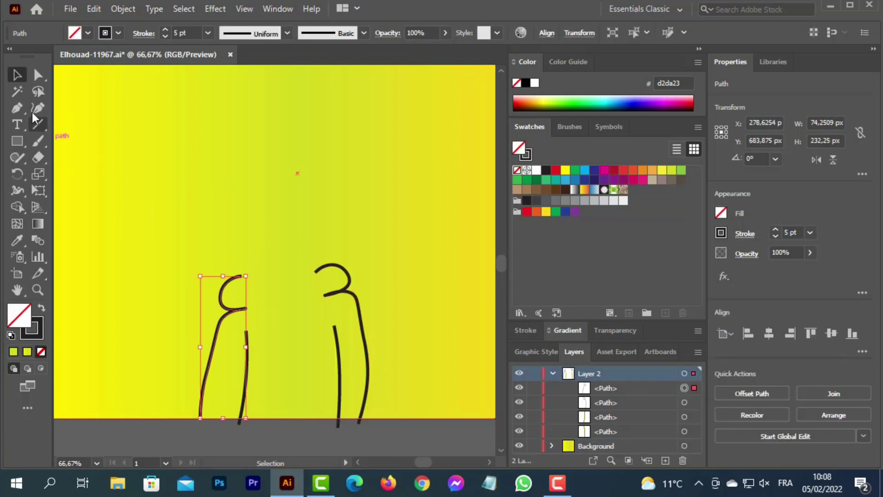
pyautogui.click(269, 260)
pyautogui.click(37, 107)
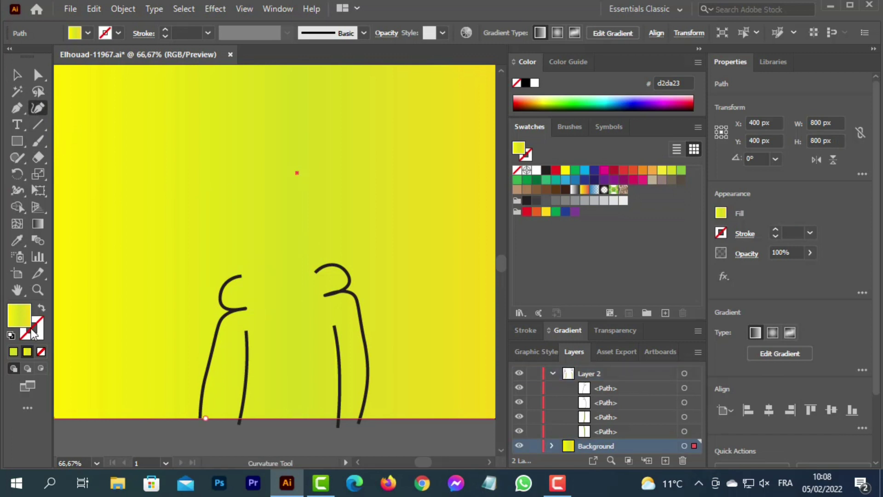
pyautogui.click(724, 213)
pyautogui.click(572, 262)
pyautogui.click(762, 211)
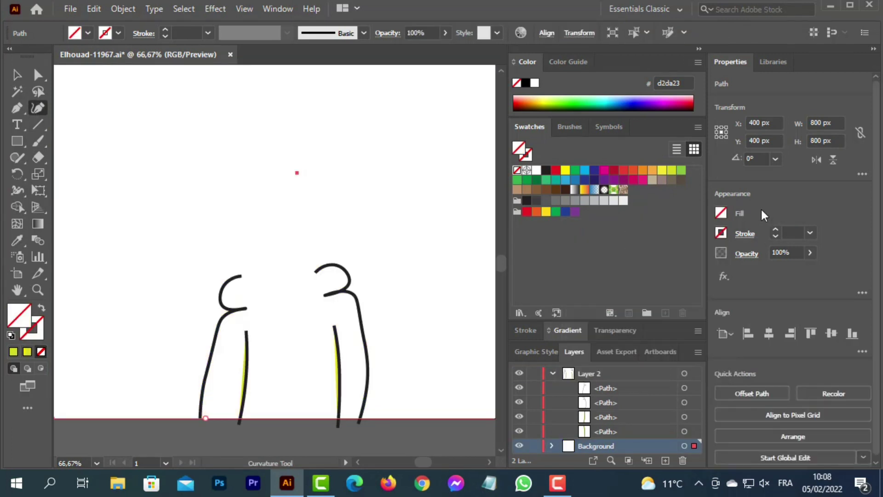
pyautogui.click(14, 353)
pyautogui.click(27, 352)
# - Draw a U-shaped face curve on Layer 2 above the body, passing between the two shoulder arcs, about 168 by 178 px
pyautogui.click(574, 456)
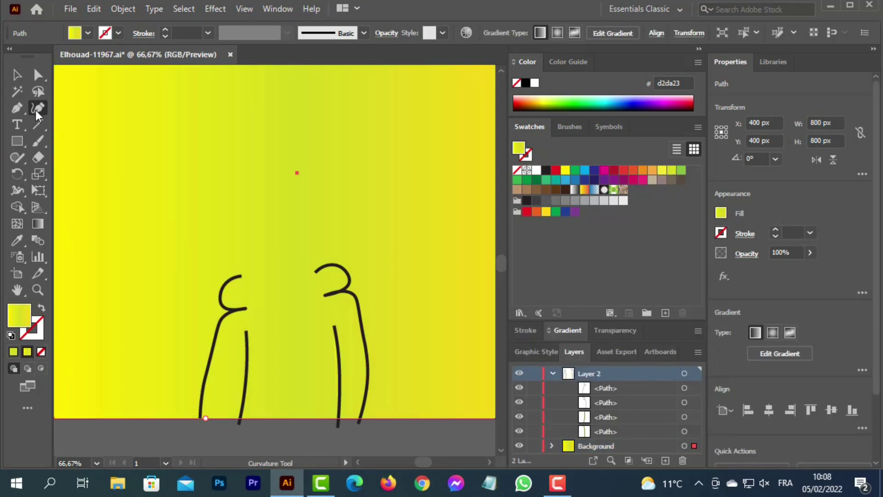
pyautogui.click(320, 176)
pyautogui.click(327, 196)
pyautogui.click(328, 237)
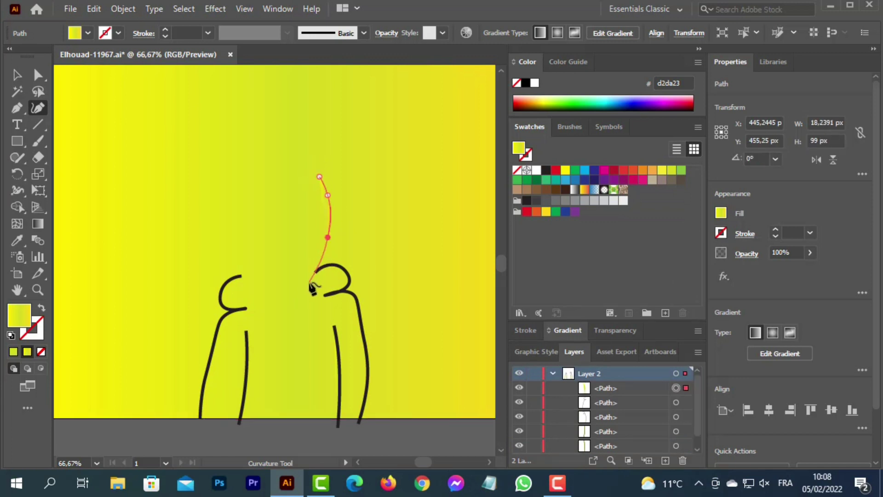
pyautogui.click(313, 274)
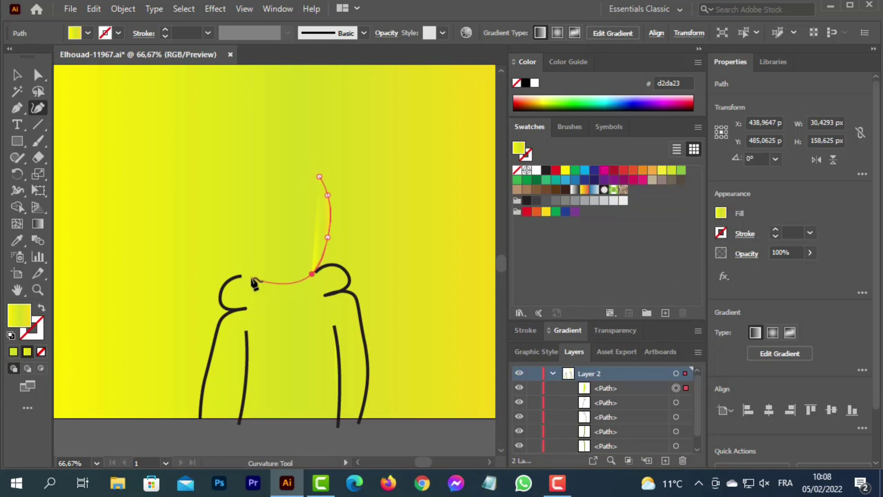
pyautogui.click(259, 281)
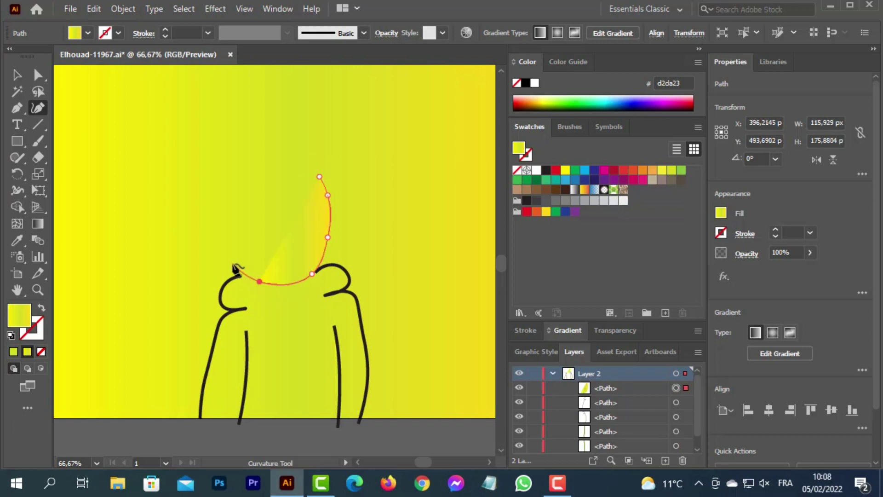
pyautogui.click(230, 251)
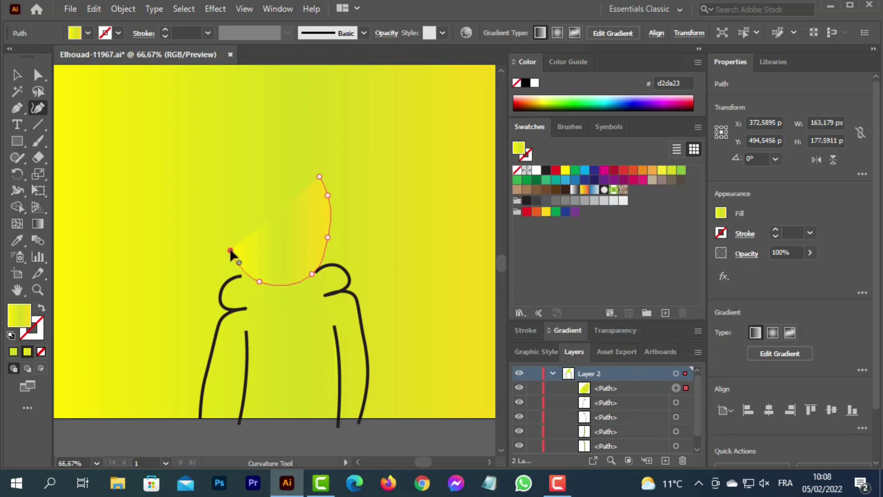
pyautogui.click(227, 243)
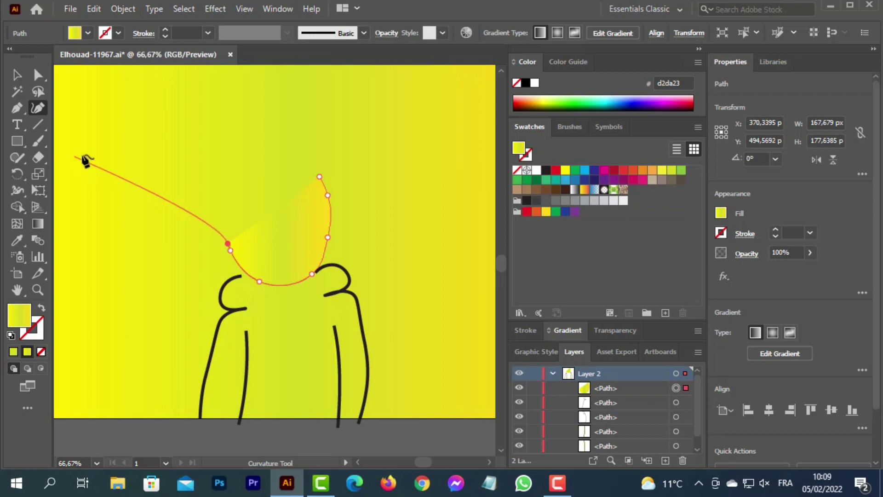
# - Remove the fill from the face curve and give it a 5 pt black stroke
pyautogui.click(720, 212)
pyautogui.click(570, 262)
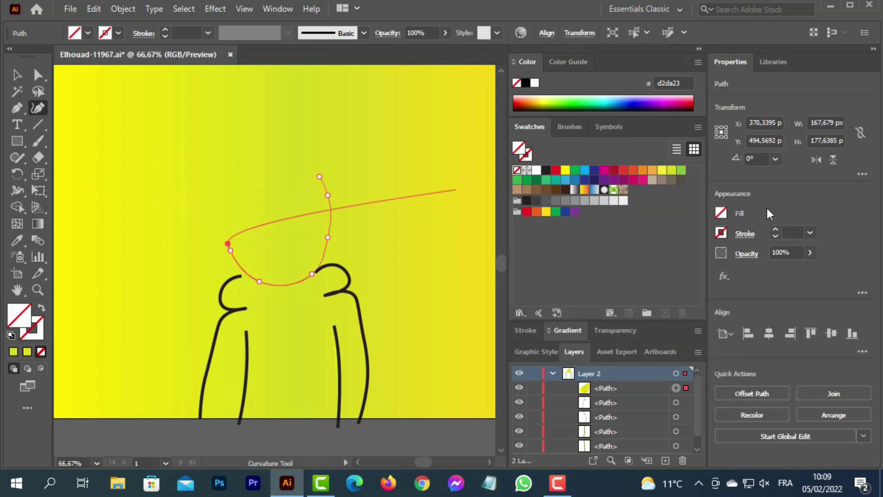
pyautogui.click(720, 233)
pyautogui.click(600, 282)
pyautogui.click(811, 232)
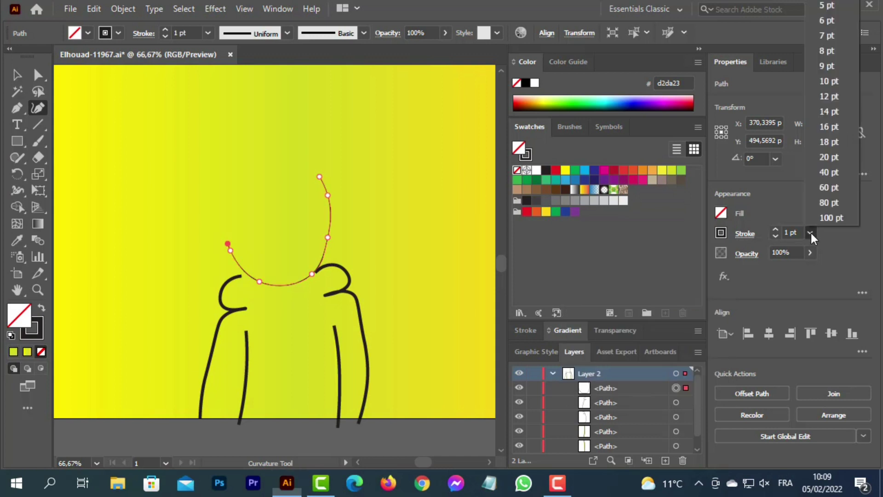
pyautogui.click(793, 49)
# - Widen the face curve leftward to about 183 px, nudge it slightly right and down, and deselect it
pyautogui.press('v')
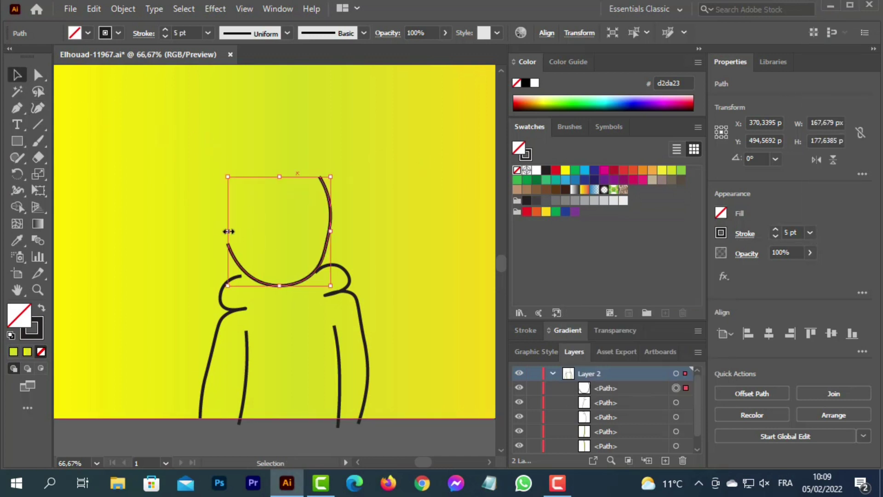
pyautogui.moveTo(228, 230); pyautogui.dragTo(218, 230)
pyautogui.press('Down')
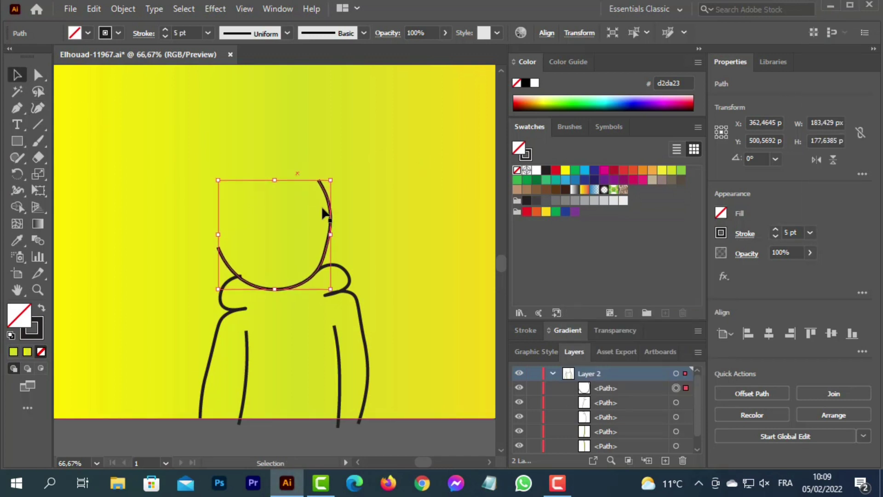
pyautogui.press('Right')
pyautogui.press('Up')
pyautogui.click(174, 148)
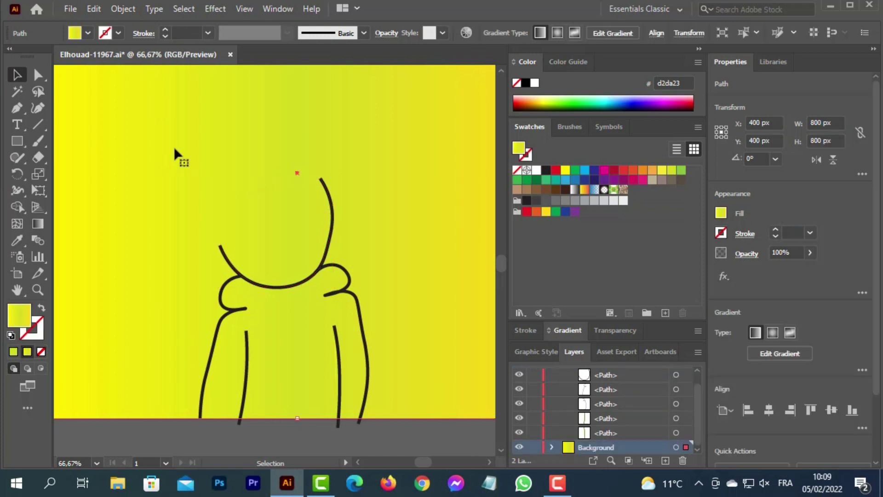
# - Draw a rounded ear curve with the Curvature tool around the upper-left end of the face curve, about 60 px wide
pyautogui.scroll(1, 642, 407)
pyautogui.click(653, 373)
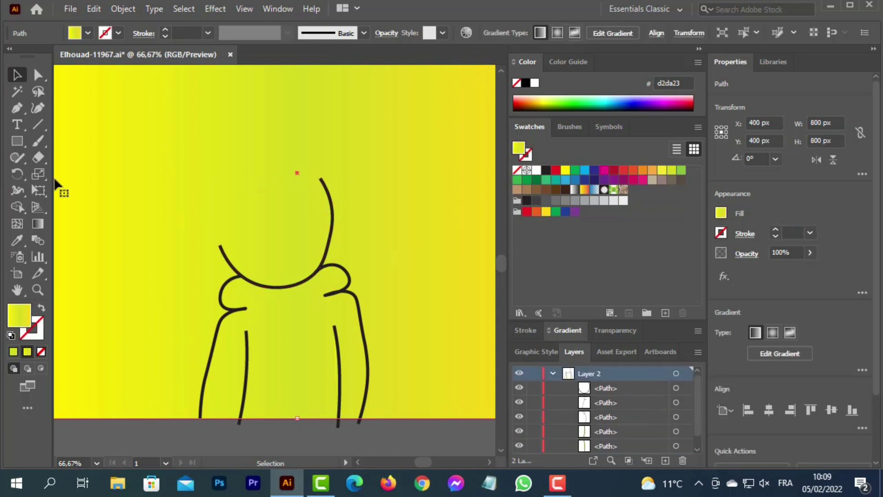
pyautogui.click(38, 108)
pyautogui.click(227, 226)
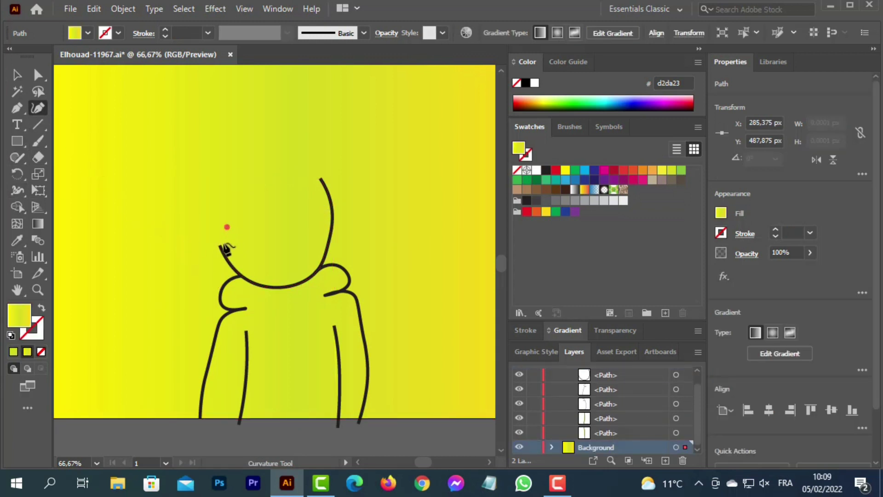
pyautogui.click(224, 237)
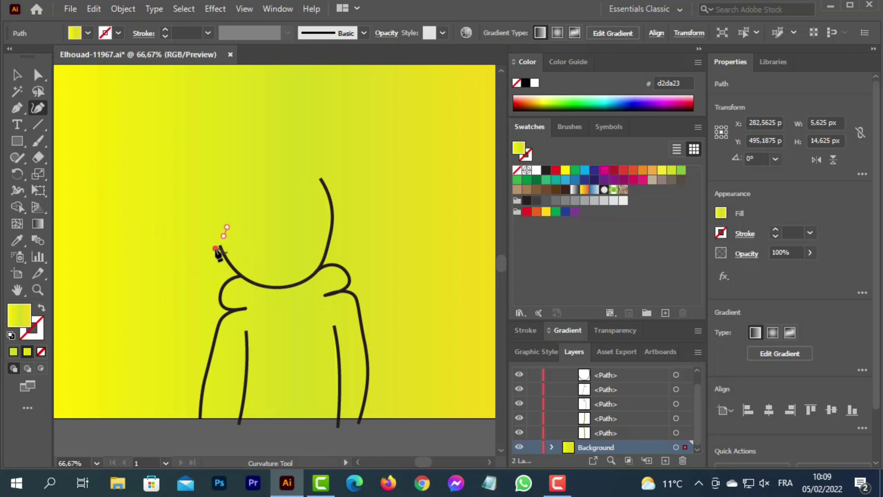
pyautogui.click(215, 249)
pyautogui.click(203, 250)
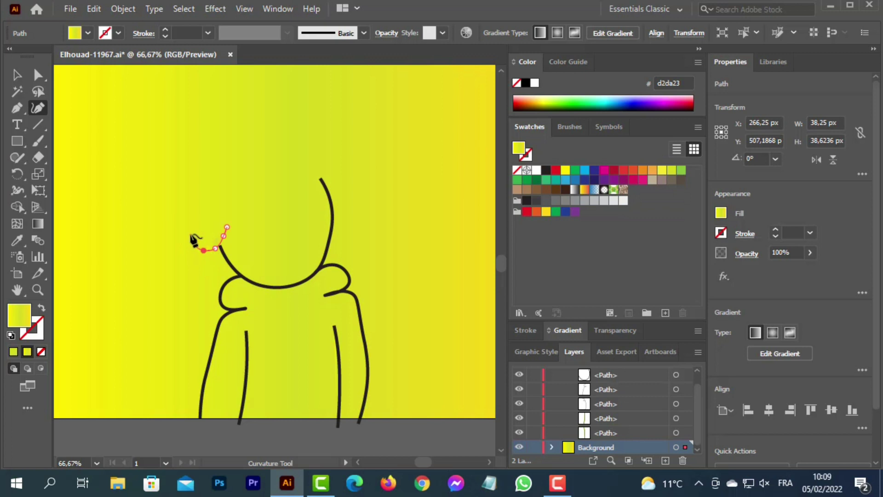
pyautogui.click(191, 234)
pyautogui.click(195, 215)
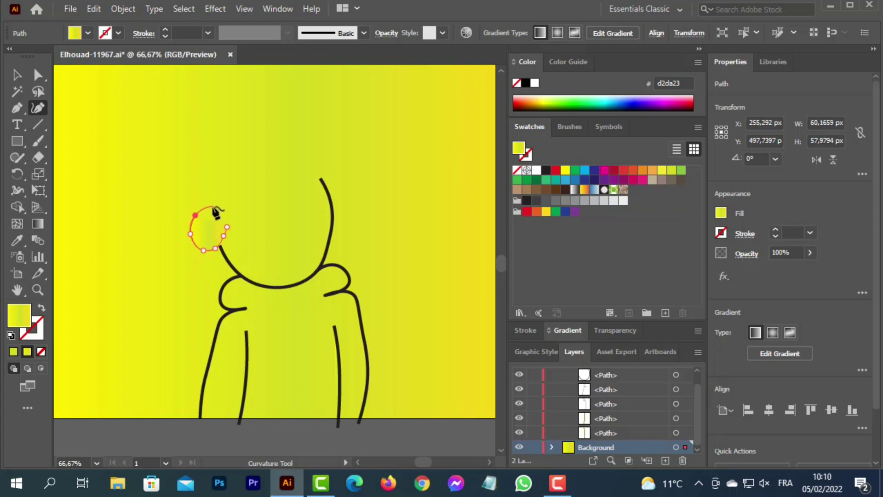
pyautogui.click(210, 206)
# - Continue the ear path up into a jagged hairline running over the forehead, making the whole path about 197 by 203 px
pyautogui.click(204, 168)
pyautogui.click(219, 170)
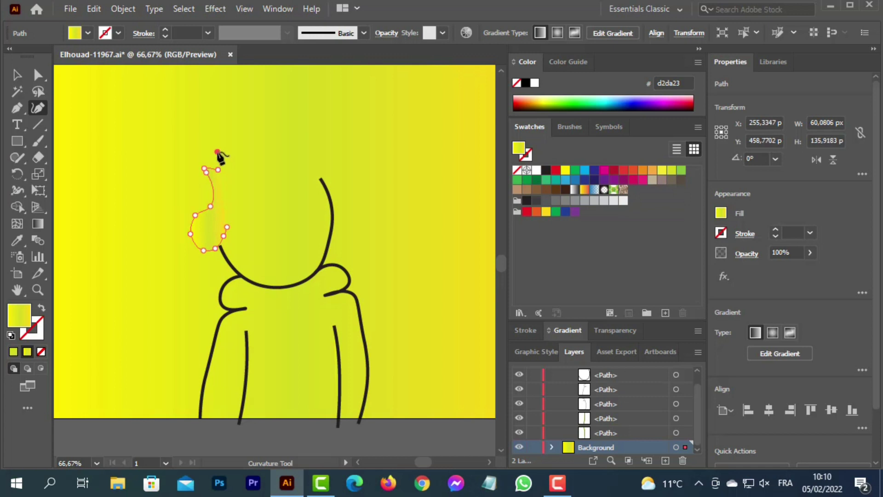
pyautogui.click(217, 152)
pyautogui.click(247, 142)
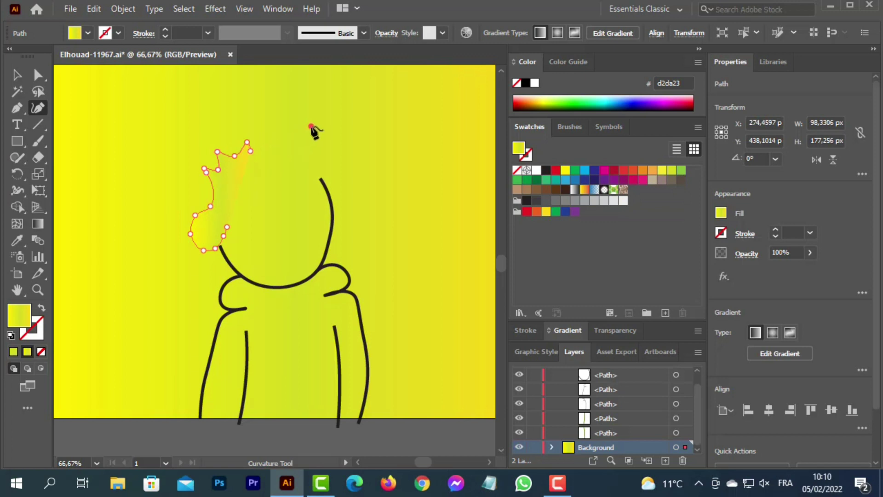
pyautogui.click(311, 126)
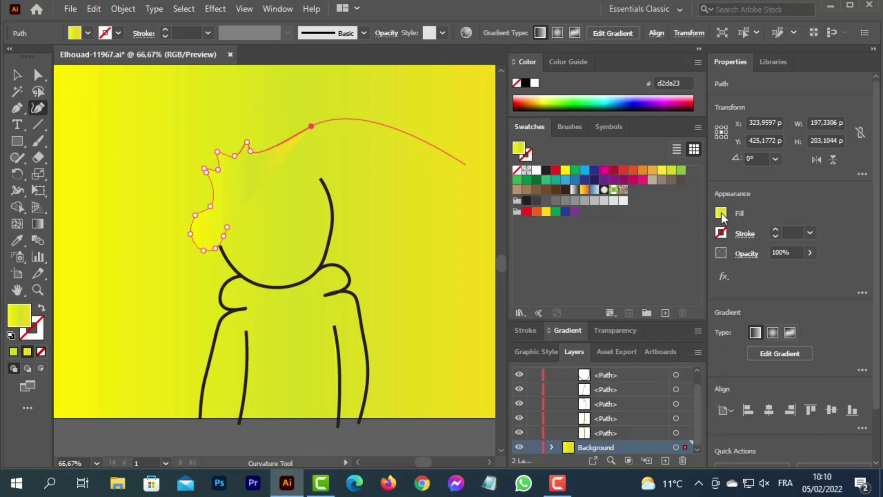
# - Move the new ear and hairline path from the Background layer to the top of Layer 2
pyautogui.click(17, 75)
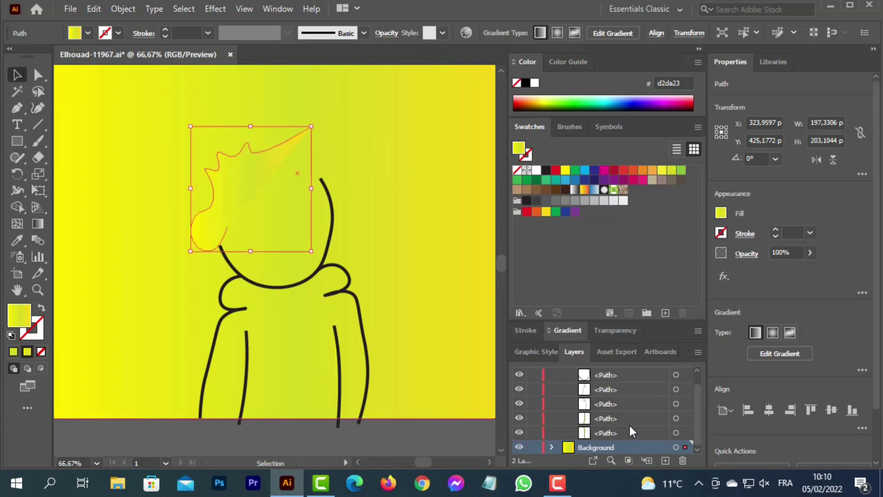
pyautogui.click(552, 446)
pyautogui.moveTo(636, 435); pyautogui.dragTo(634, 382)
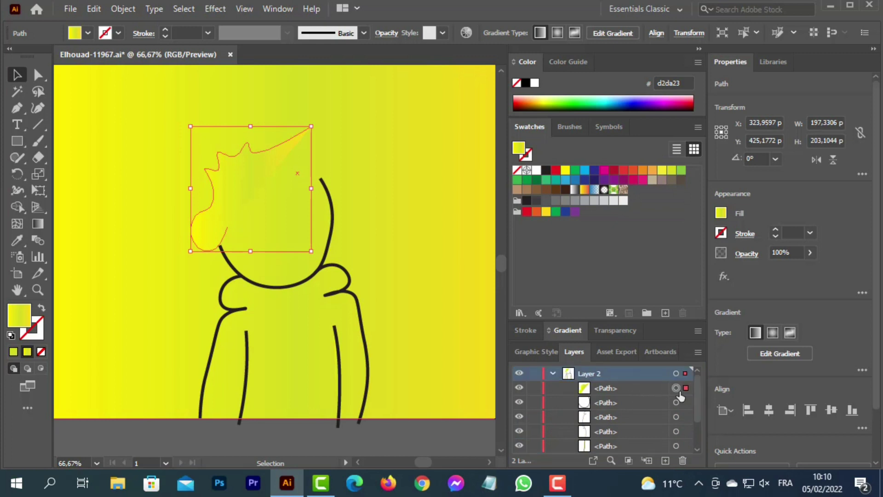
# - Remove the fill from the ear and hairline path and give it a 5 pt black stroke
pyautogui.click(721, 213)
pyautogui.click(574, 266)
pyautogui.click(741, 234)
pyautogui.click(601, 291)
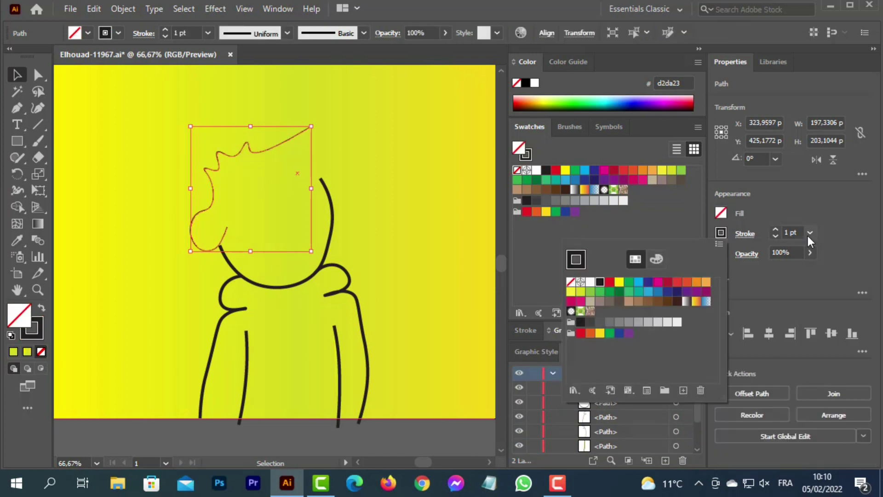
pyautogui.click(809, 232)
pyautogui.scroll(2, 830, 92)
pyautogui.click(828, 7)
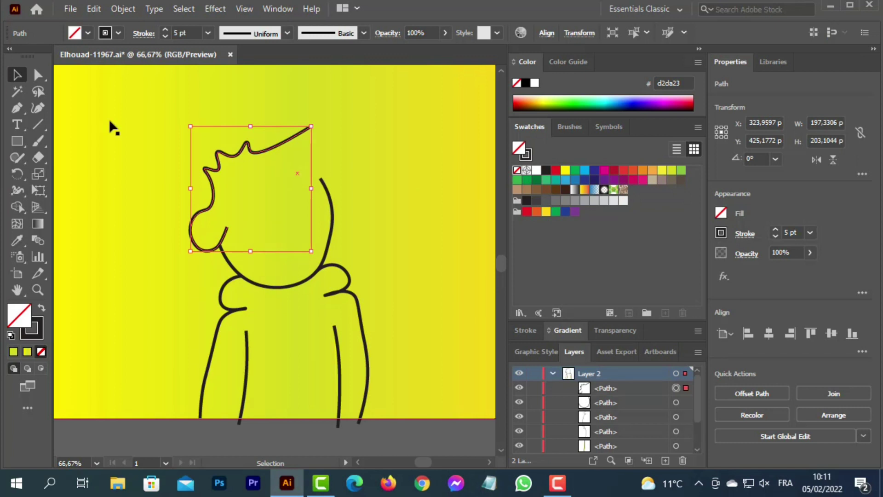
# - Remove the face curve's upper-right side anchor, extend its end up to the hairline, about 180 by 247 px overall, and deselect it
pyautogui.click(332, 201)
pyautogui.click(37, 108)
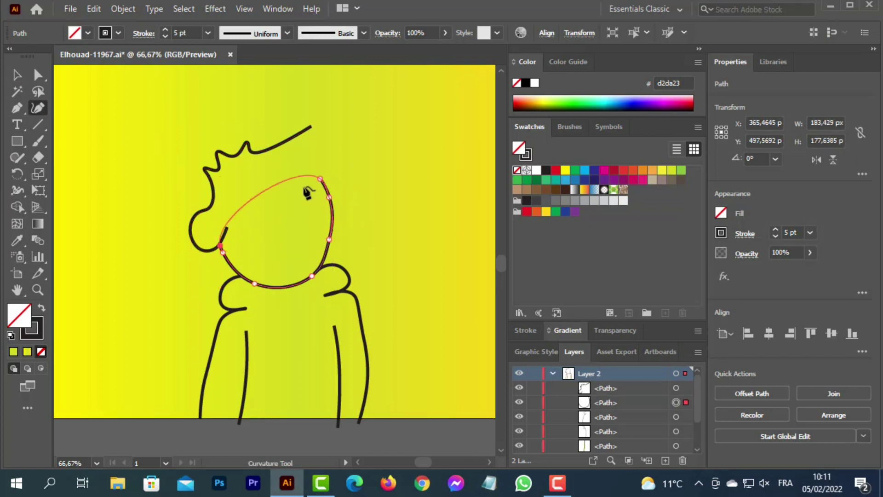
pyautogui.click(222, 252)
pyautogui.click(312, 276)
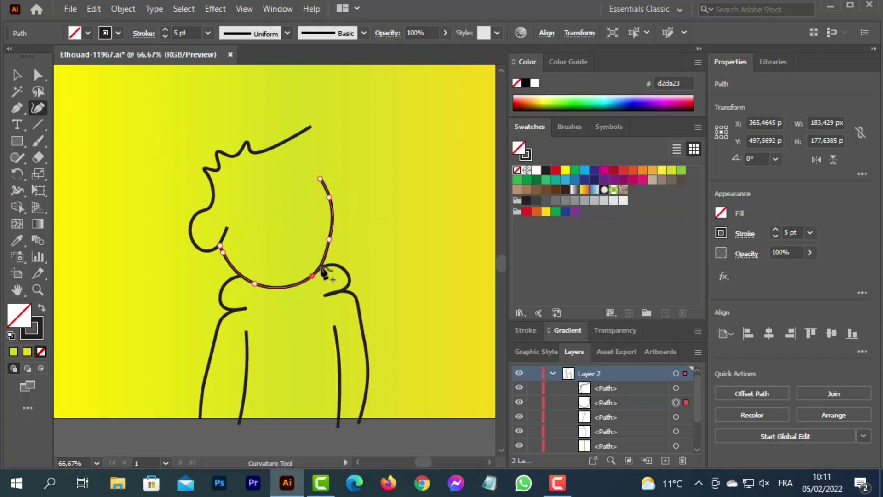
pyautogui.click(329, 197)
pyautogui.moveTo(301, 138); pyautogui.dragTo(295, 136)
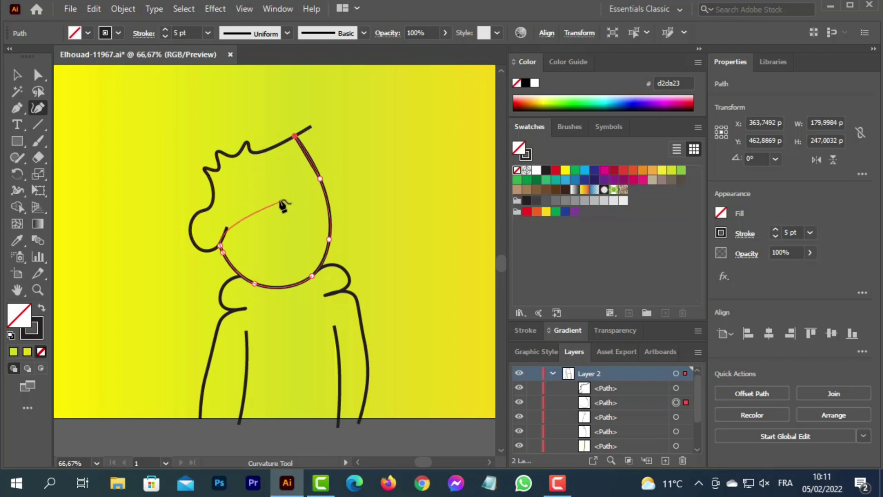
pyautogui.click(17, 75)
pyautogui.click(388, 203)
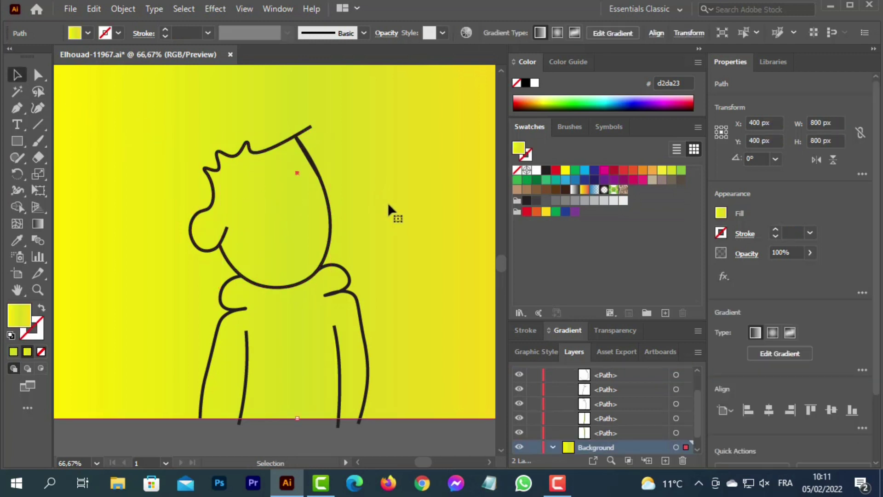
# - Try to adjust the inner end anchors of the ear path where it meets the face curve
pyautogui.click(213, 191)
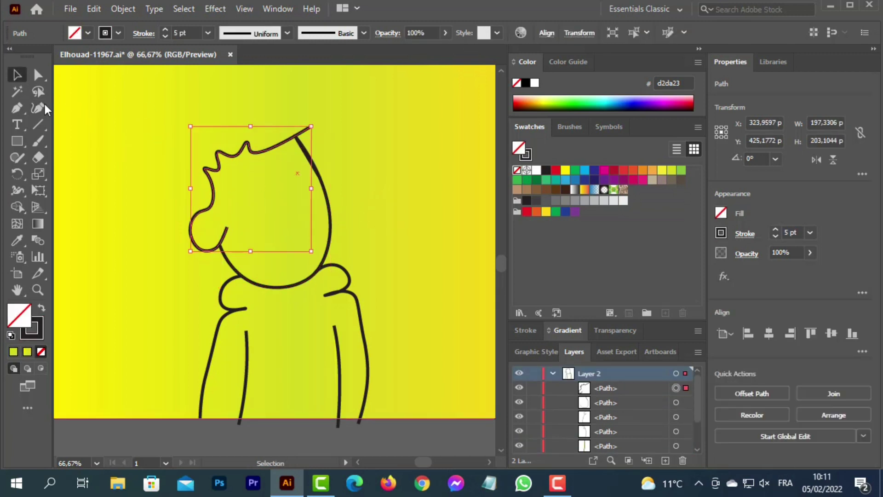
pyautogui.click(39, 108)
pyautogui.doubleClick(38, 75)
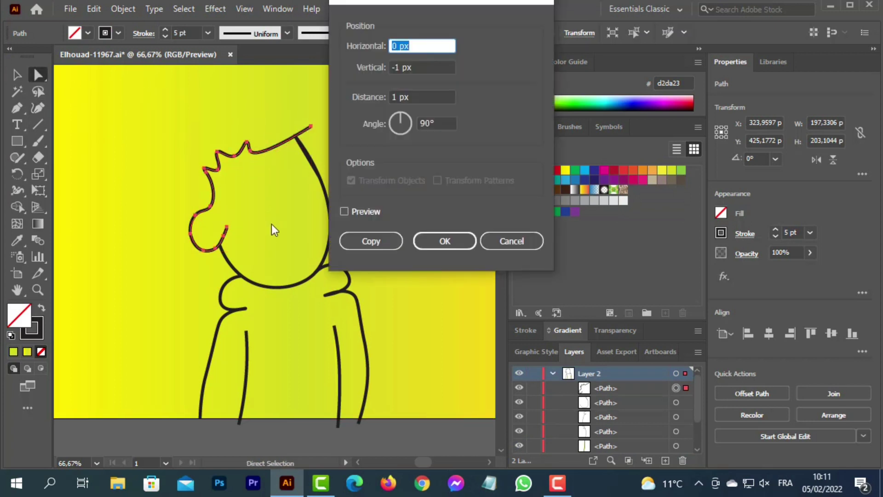
pyautogui.click(512, 241)
pyautogui.moveTo(228, 227); pyautogui.dragTo(224, 233)
pyautogui.click(225, 230)
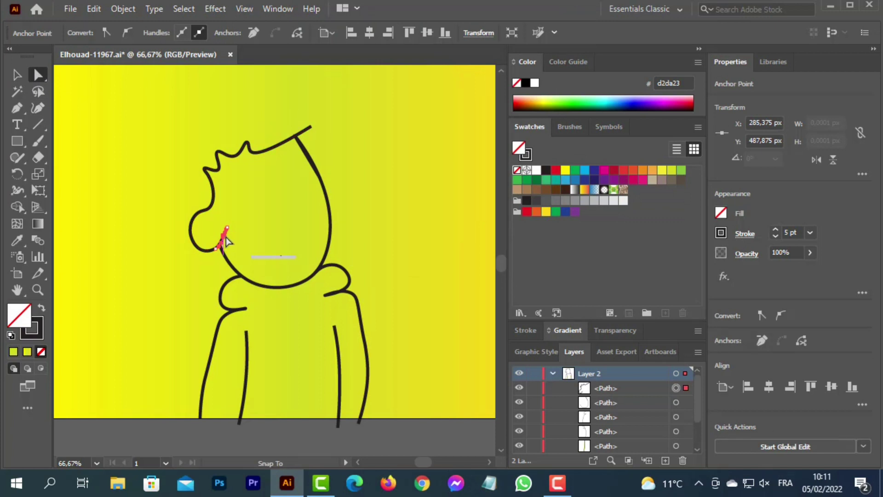
pyautogui.press('v')
pyautogui.press('p')
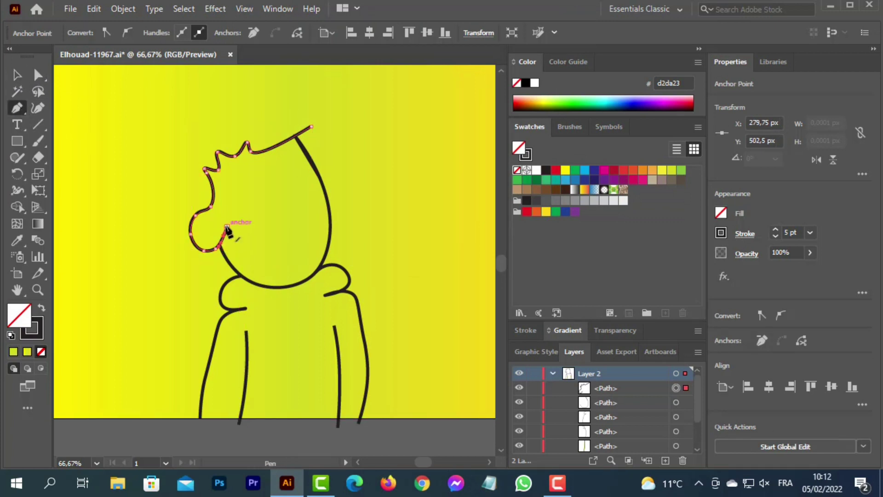
pyautogui.press('v')
pyautogui.click(352, 268)
# - On Layer 2, draw two rounded hair bumps above the hairline, starting beside the forehead's right end, about 144 by 134 px
pyautogui.scroll(4, 363, 278)
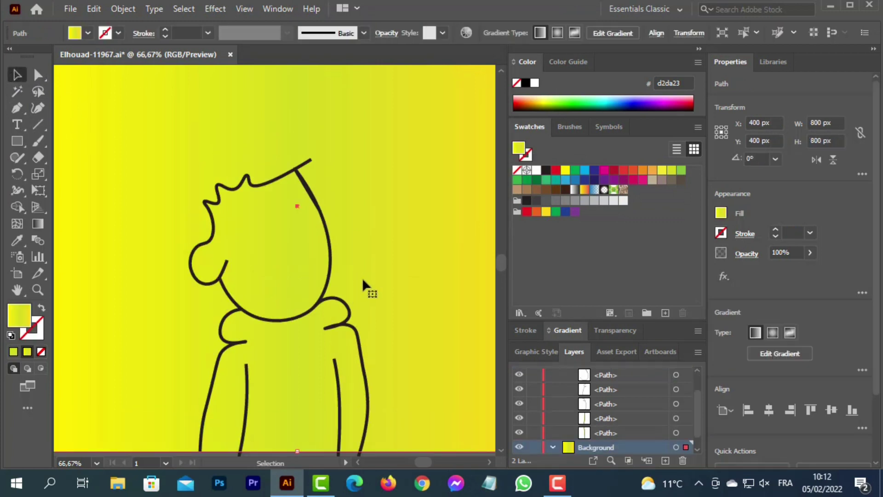
pyautogui.scroll(-1, 365, 273)
pyautogui.click(37, 107)
pyautogui.click(674, 399)
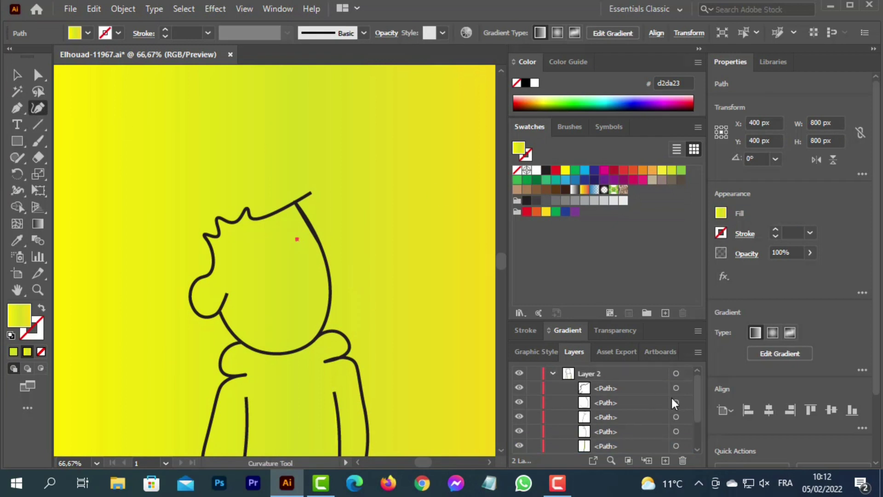
pyautogui.click(675, 374)
pyautogui.scroll(-2, 658, 423)
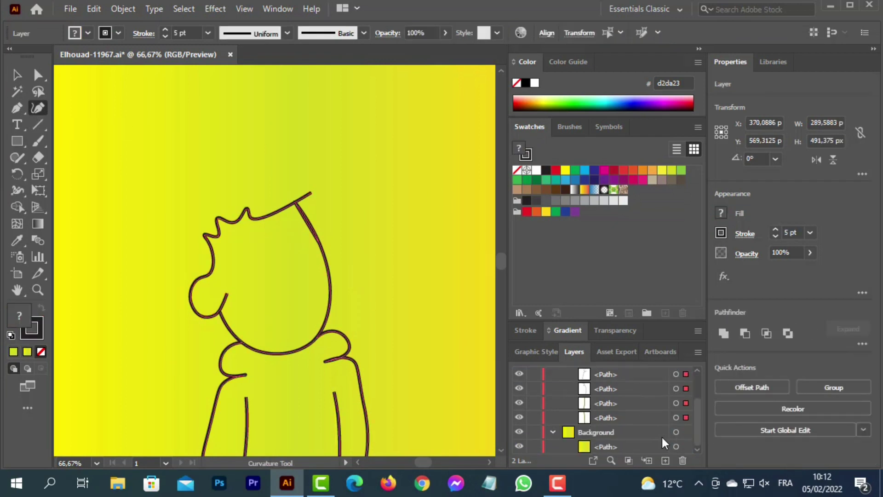
pyautogui.click(675, 432)
pyautogui.scroll(5, 646, 395)
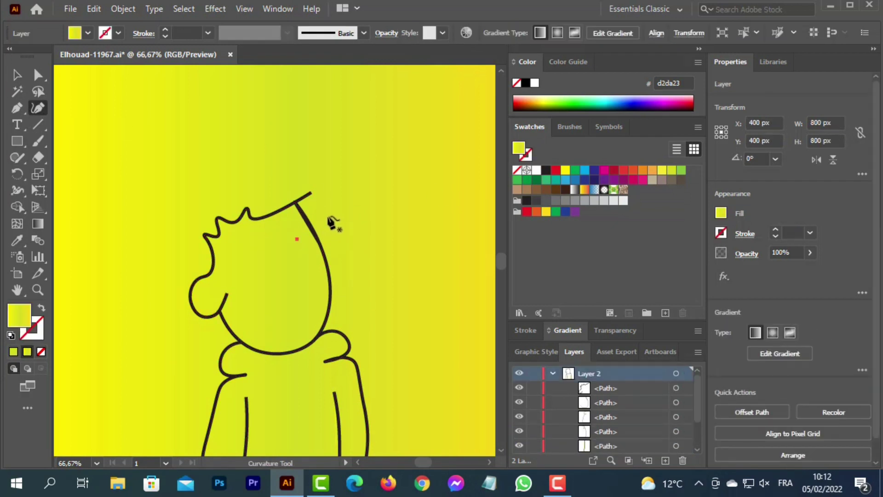
pyautogui.click(309, 214)
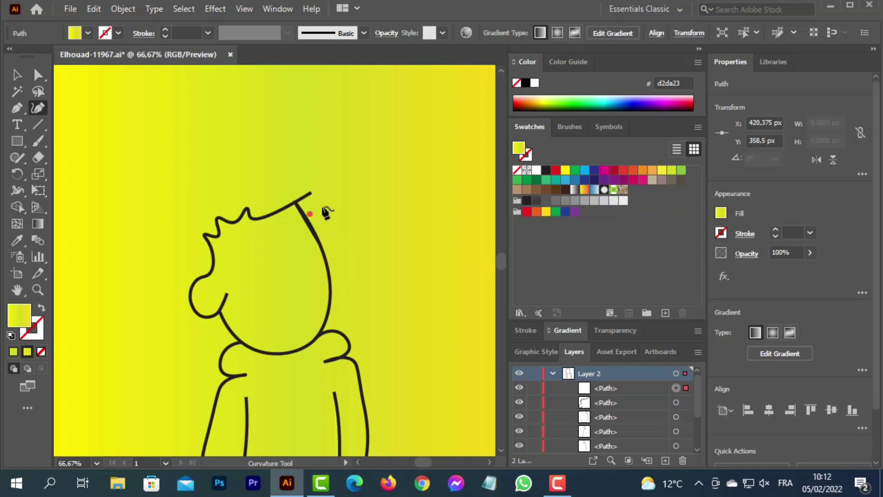
pyautogui.click(326, 202)
pyautogui.click(334, 165)
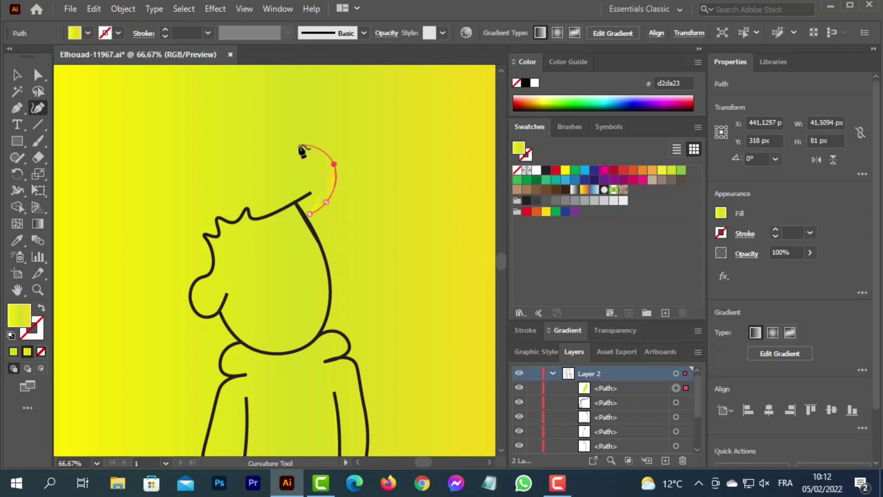
pyautogui.click(297, 150)
pyautogui.click(289, 160)
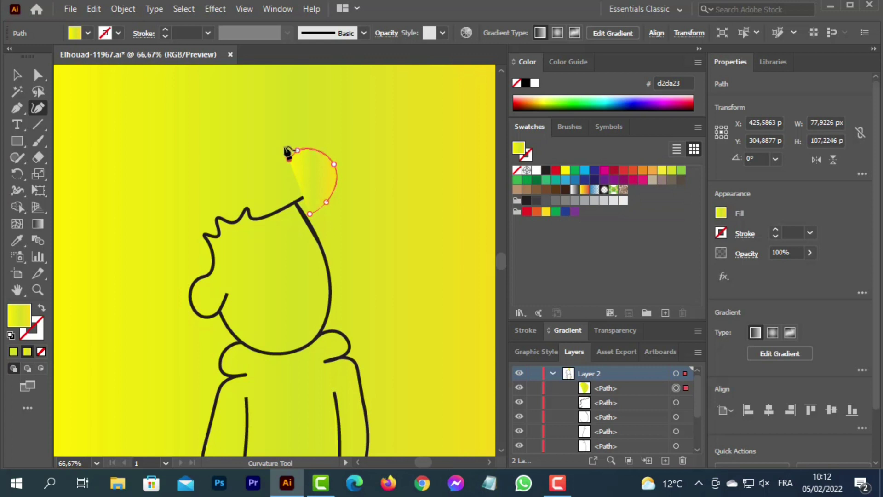
pyautogui.click(285, 146)
pyautogui.click(249, 131)
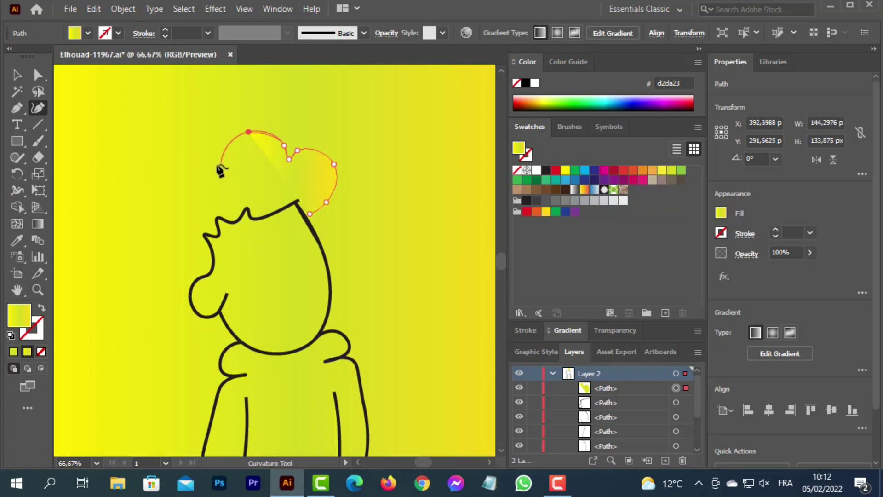
# - Continue the hair outline down to the upper left and around a narrow rounded tuft, about 269 px wide overall
pyautogui.click(195, 174)
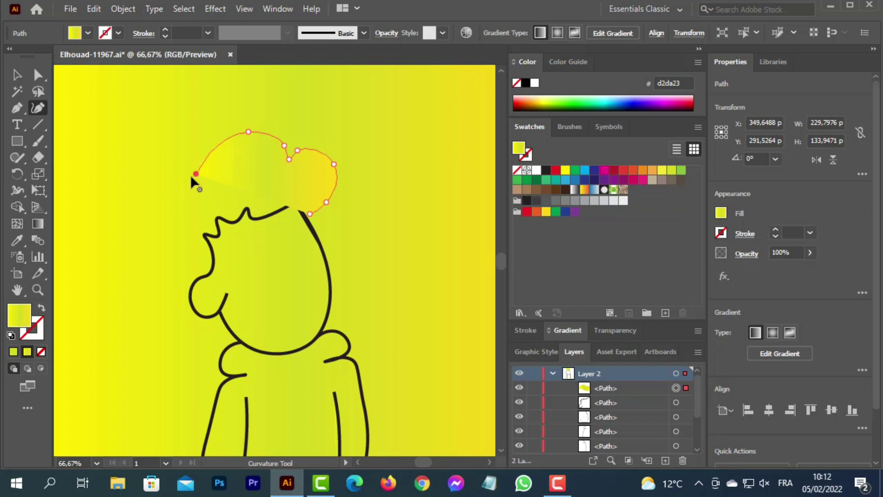
pyautogui.click(190, 181)
pyautogui.click(183, 154)
pyautogui.click(171, 159)
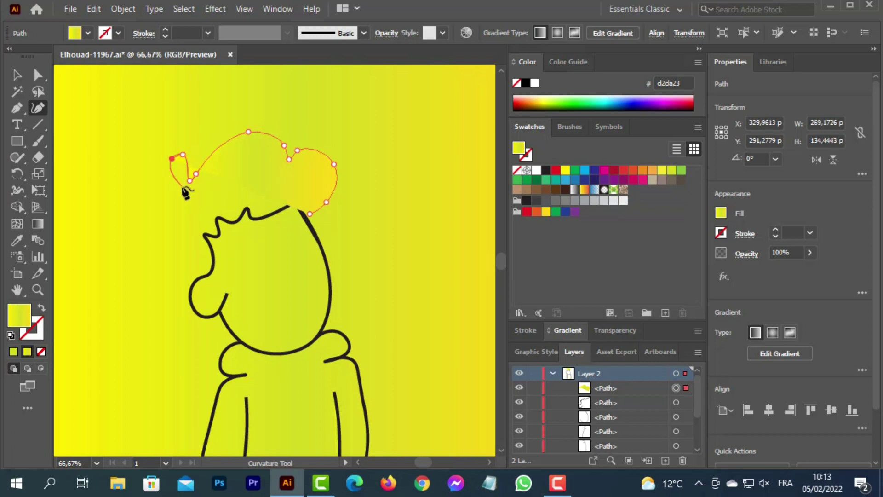
pyautogui.click(176, 179)
pyautogui.click(156, 165)
pyautogui.click(152, 175)
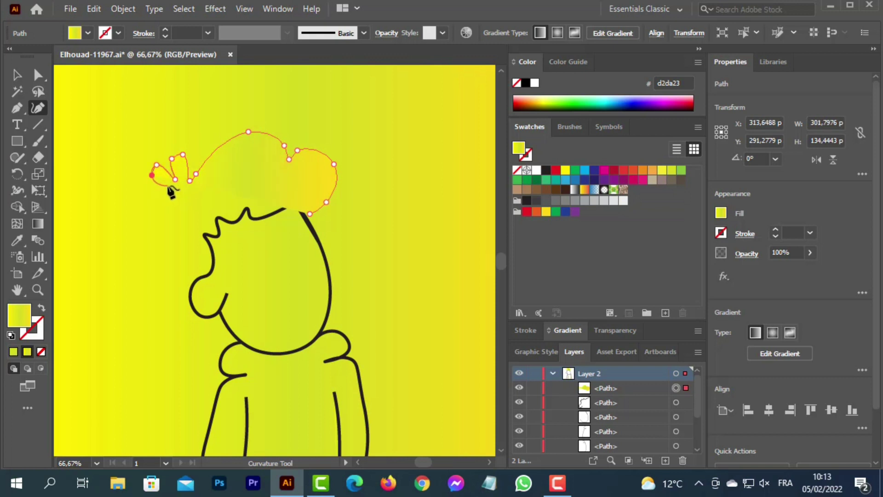
pyautogui.press('Delete')
# - Add a smaller second tuft and run the hair outline down the head's left side, about 294 by 146 px overall
pyautogui.click(175, 178)
pyautogui.click(161, 170)
pyautogui.click(157, 179)
pyautogui.click(169, 185)
pyautogui.click(166, 197)
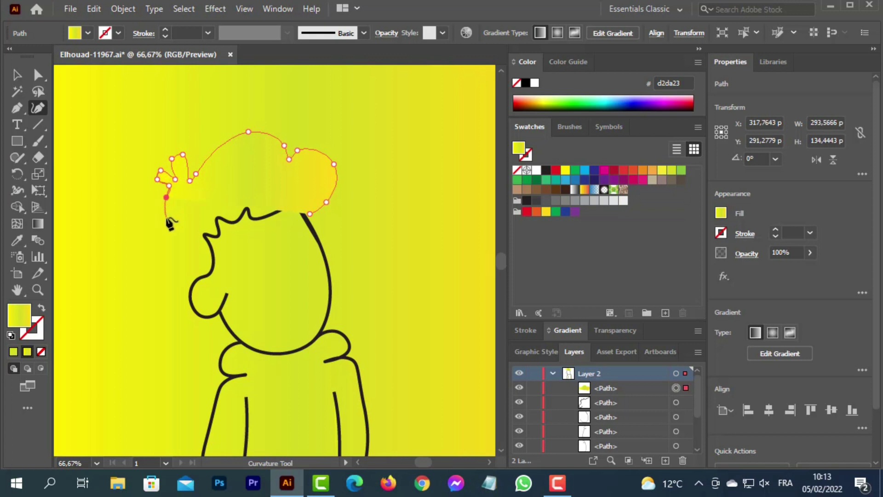
pyautogui.click(166, 220)
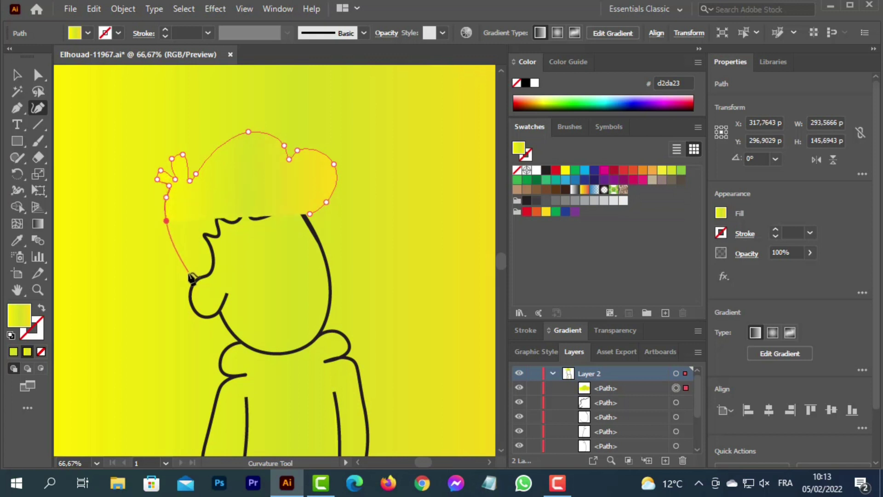
# - Try to join the hair outline's lower-left end to the top of the ear, and reselect the hair outline with the Curvature tool
pyautogui.click(191, 278)
pyautogui.click(311, 192)
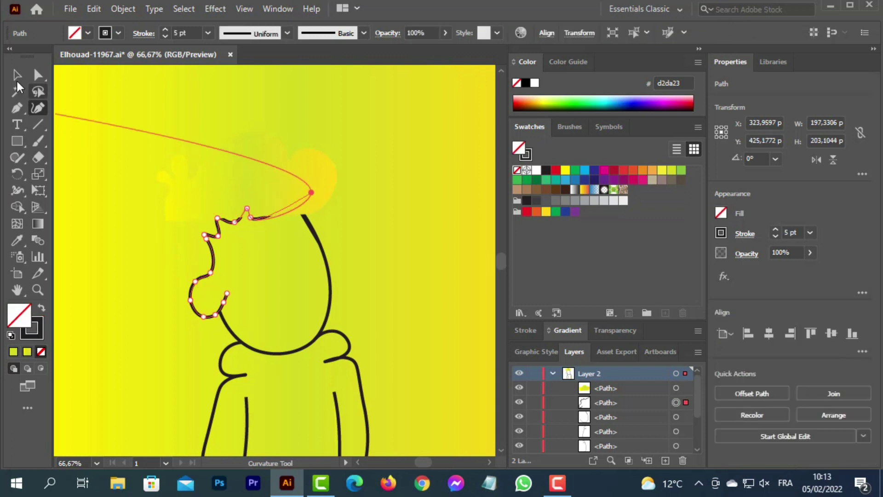
pyautogui.click(17, 75)
pyautogui.click(227, 178)
pyautogui.click(38, 108)
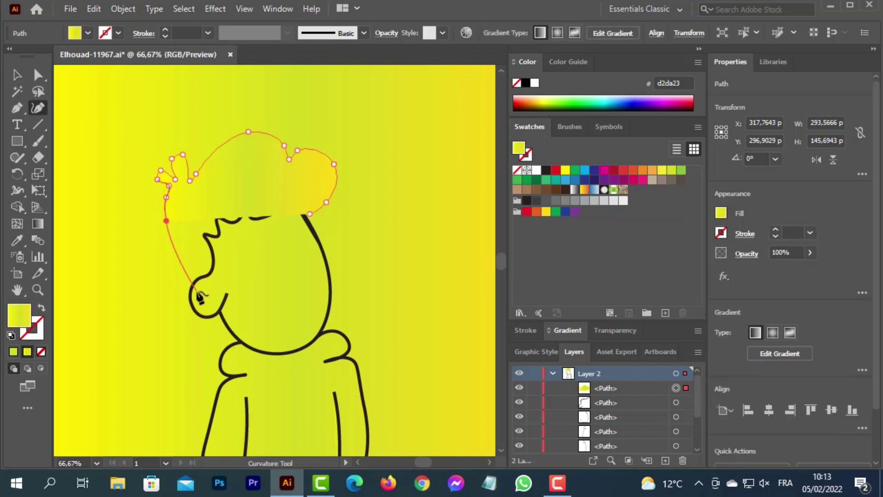
# - Extend the hair outline's lower-left end down to the top of the ear and give it no fill and a black 5 pt stroke
pyautogui.click(189, 278)
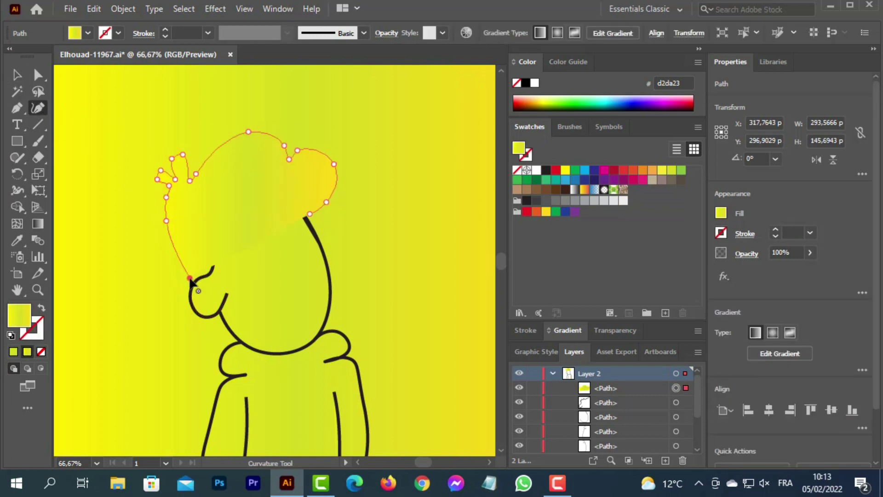
pyautogui.click(17, 75)
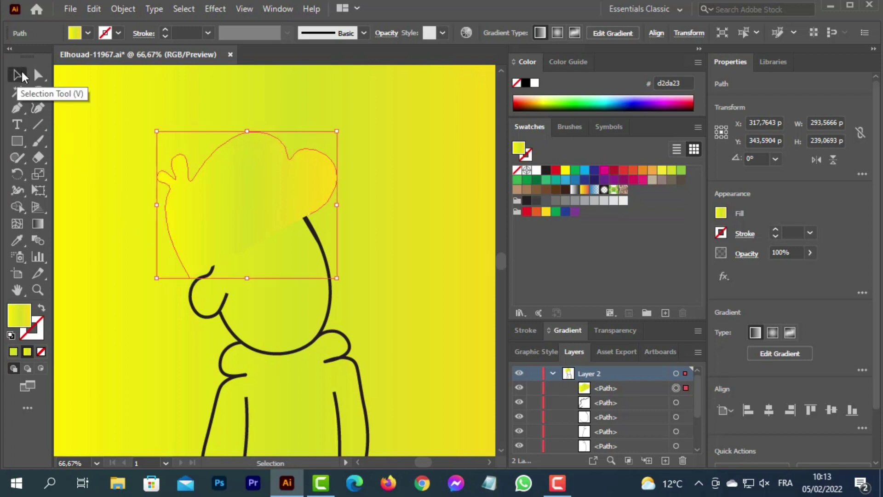
pyautogui.click(720, 213)
pyautogui.click(570, 261)
pyautogui.click(721, 232)
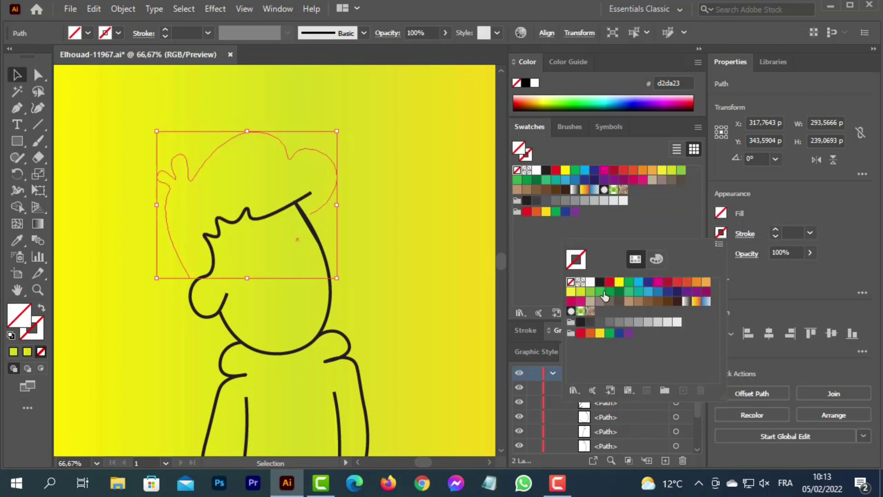
pyautogui.click(600, 282)
pyautogui.click(809, 232)
pyautogui.click(810, 232)
pyautogui.click(828, 202)
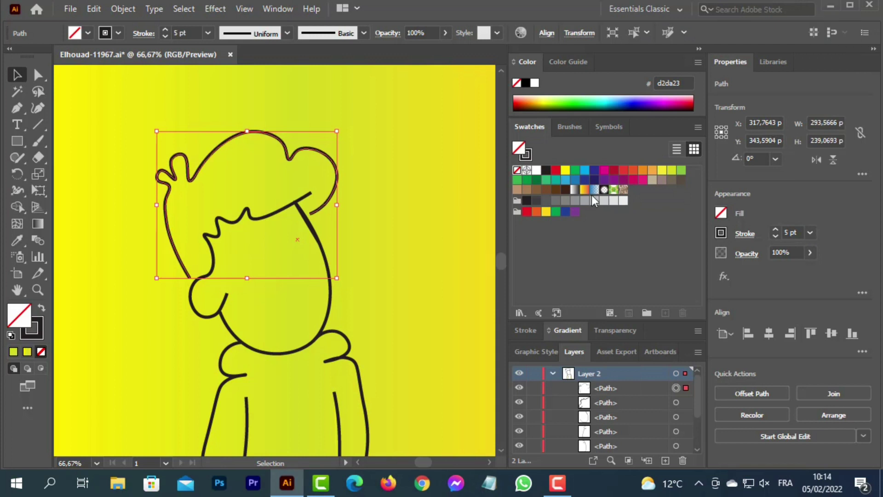
# - Resize the hair outline to about 285 by 254 px so its ends meet the ear and the face outline
pyautogui.scroll(-2, 376, 279)
pyautogui.scroll(-1, 377, 278)
pyautogui.moveTo(247, 228); pyautogui.dragTo(249, 238)
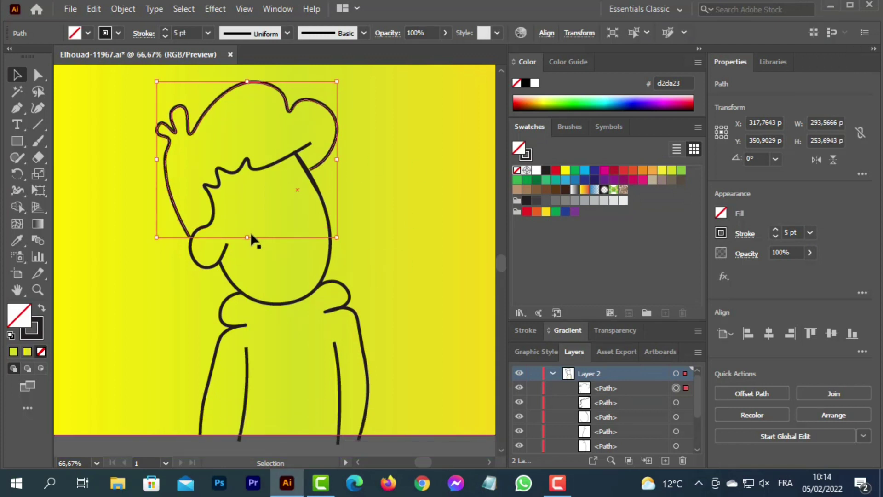
pyautogui.moveTo(338, 158); pyautogui.dragTo(334, 162)
pyautogui.moveTo(161, 235); pyautogui.dragTo(164, 235)
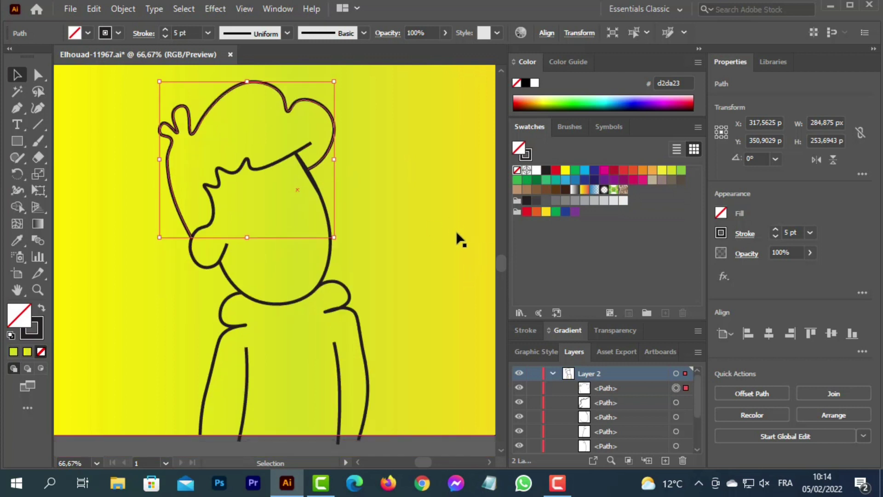
pyautogui.click(387, 338)
# - Collapse the contents of Layer 2 and Background in the layer list and make Layer 2 the active layer
pyautogui.scroll(-1, 384, 327)
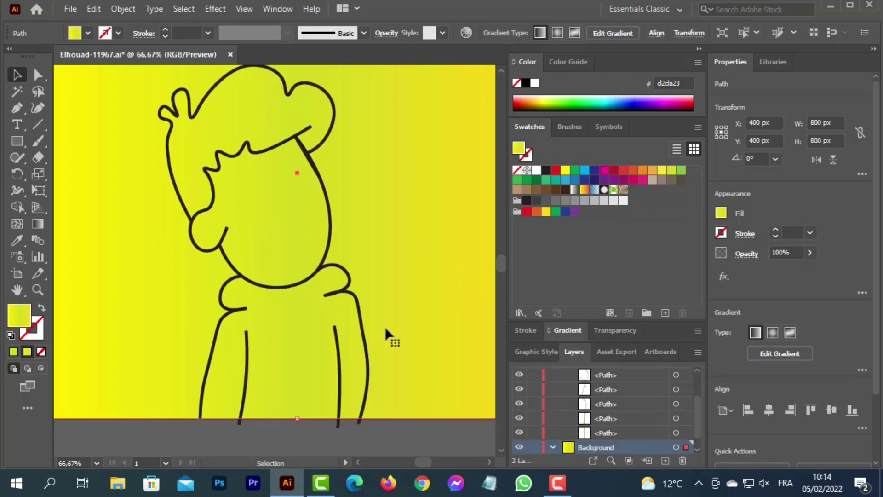
pyautogui.click(552, 373)
pyautogui.click(553, 387)
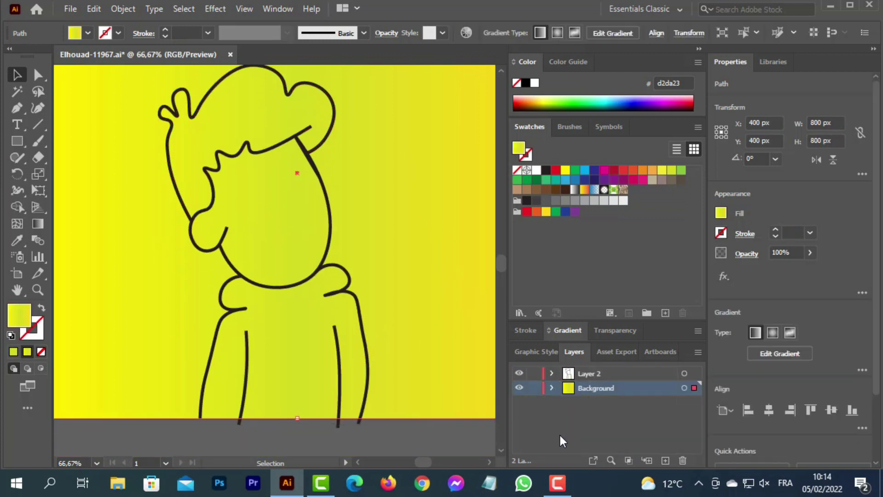
pyautogui.scroll(2, 265, 252)
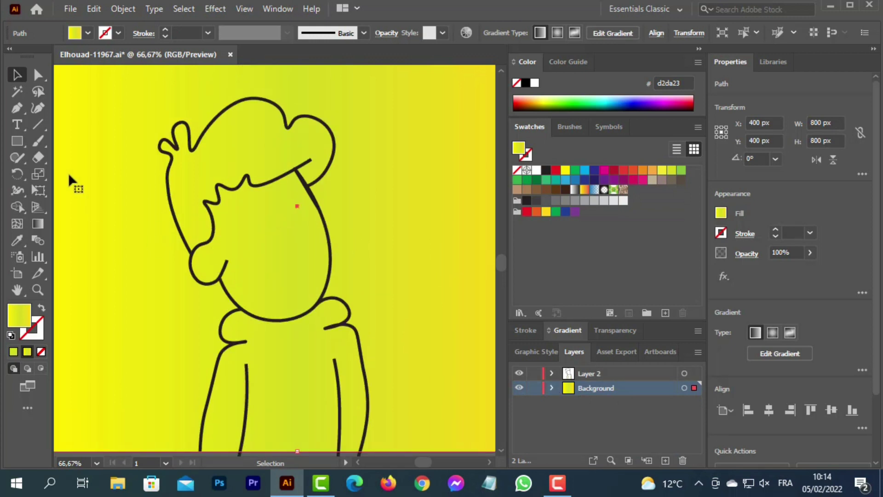
pyautogui.click(684, 373)
pyautogui.click(413, 248)
pyautogui.click(639, 374)
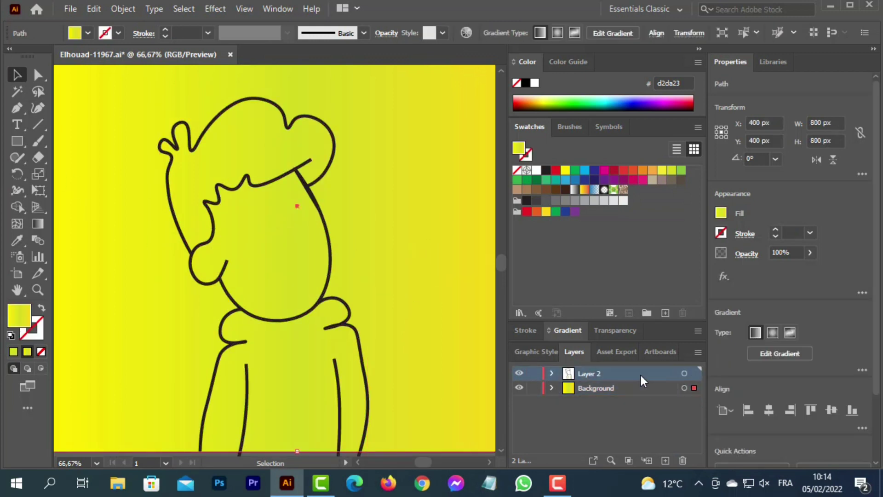
# - Draw a small inner-ear curve about 18 by 26 px inside the ear with the Curvature tool
pyautogui.click(38, 108)
pyautogui.click(201, 253)
pyautogui.click(209, 254)
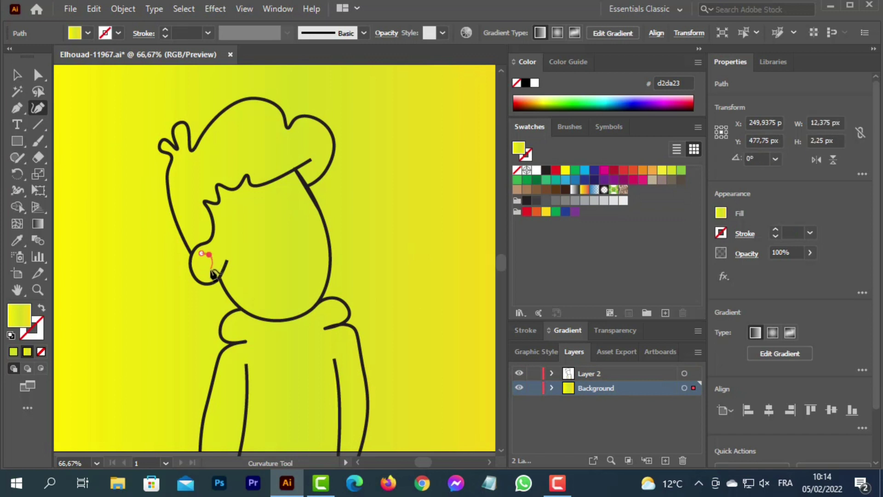
pyautogui.click(211, 269)
pyautogui.press('v')
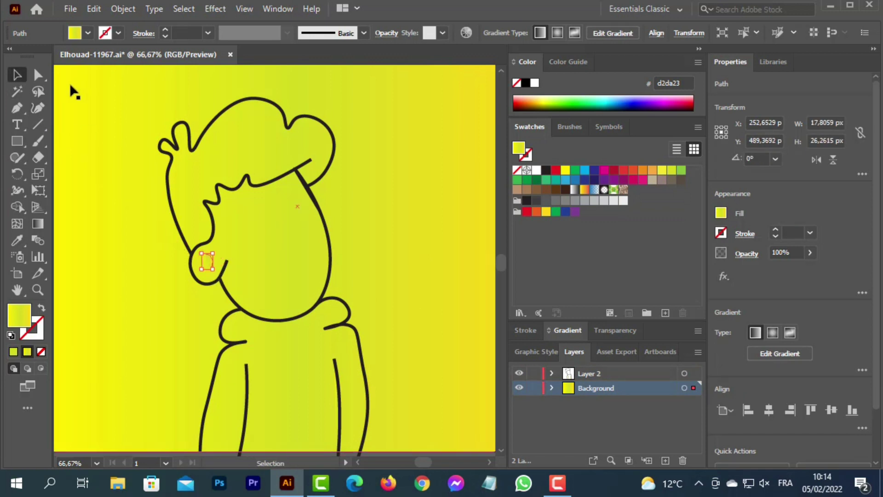
# - Give the inner-ear curve no fill and a black 5 pt stroke
pyautogui.click(720, 213)
pyautogui.click(570, 262)
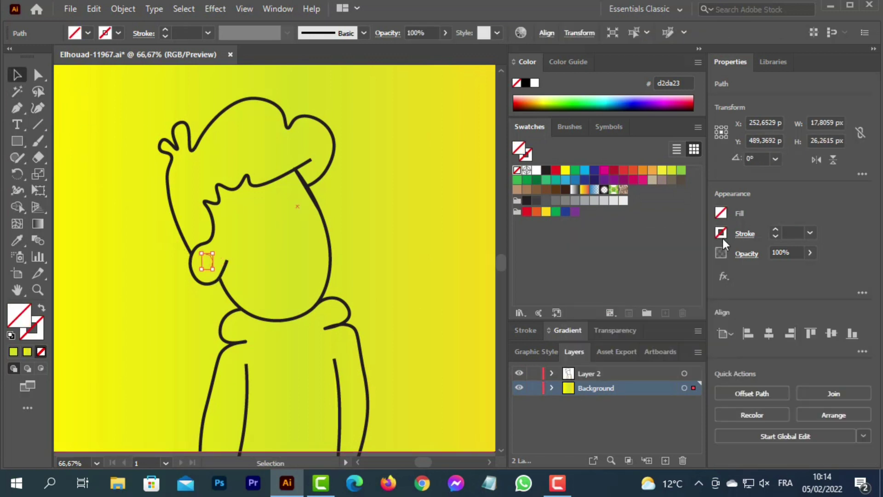
pyautogui.click(721, 233)
pyautogui.click(807, 233)
pyautogui.click(810, 232)
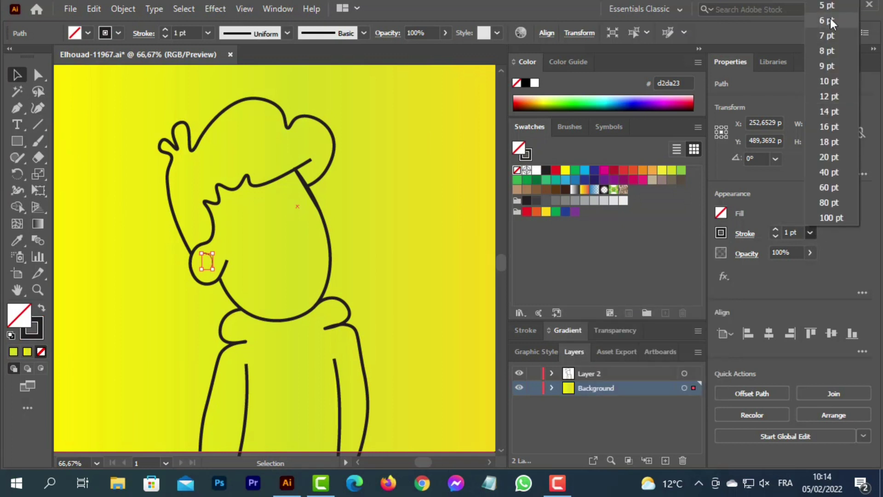
pyautogui.click(830, 18)
# - Move the inner-ear curve from the Background layer into Layer 2 and expand Layer 2's contents
pyautogui.click(552, 388)
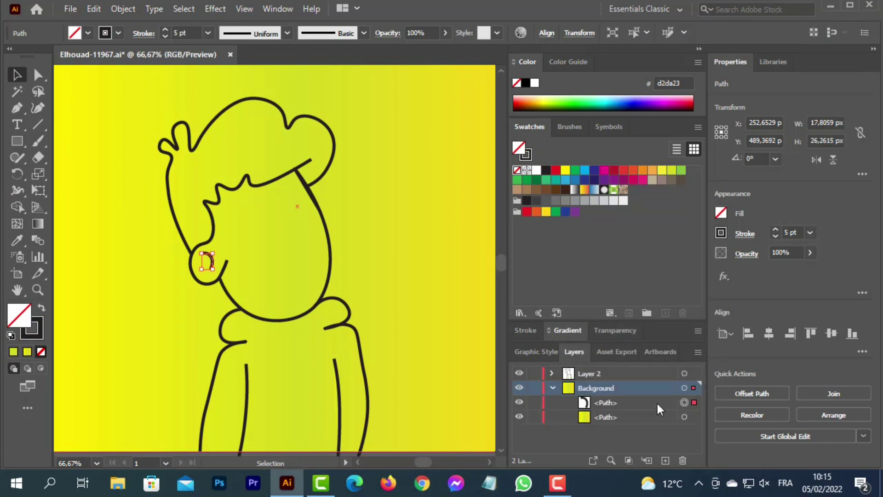
pyautogui.click(553, 388)
pyautogui.click(372, 220)
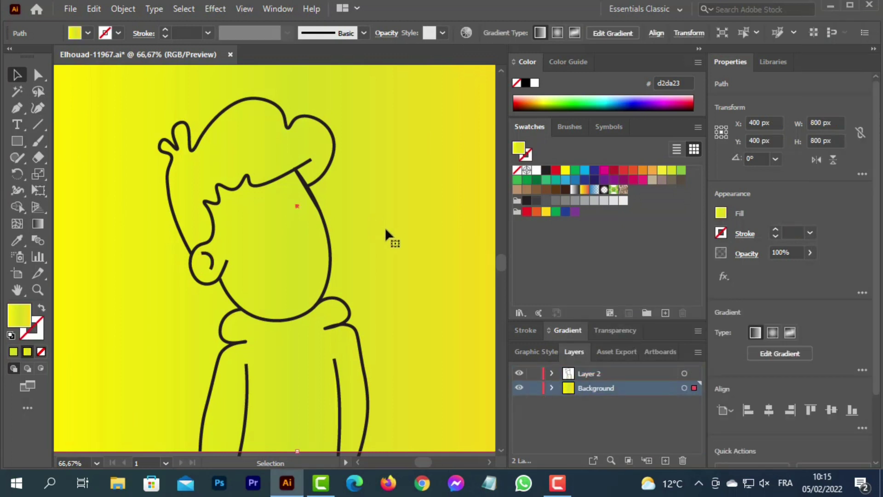
pyautogui.click(685, 373)
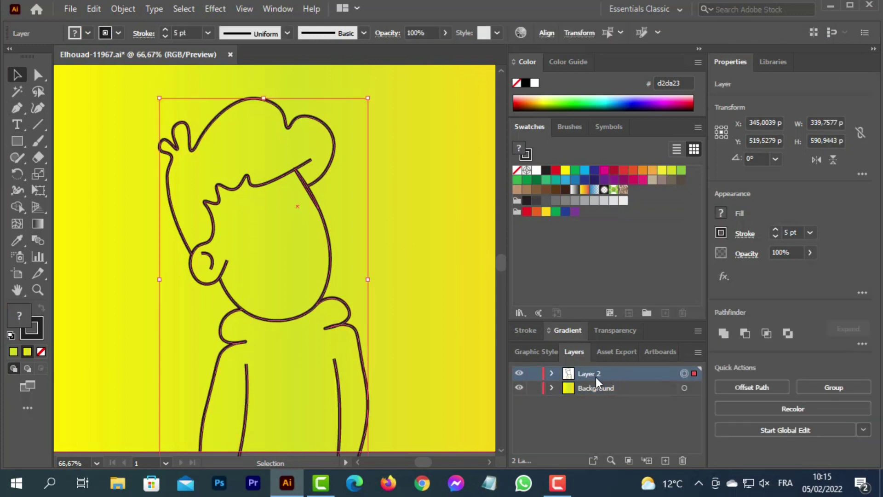
pyautogui.click(684, 387)
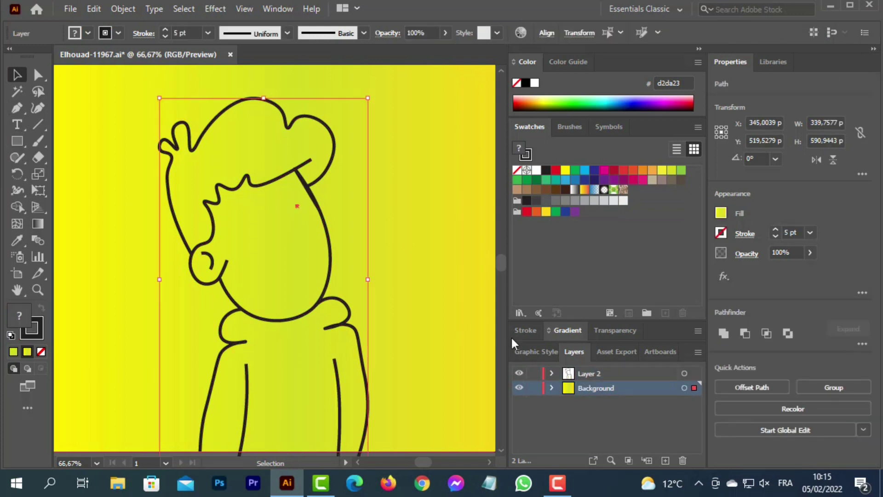
pyautogui.click(552, 373)
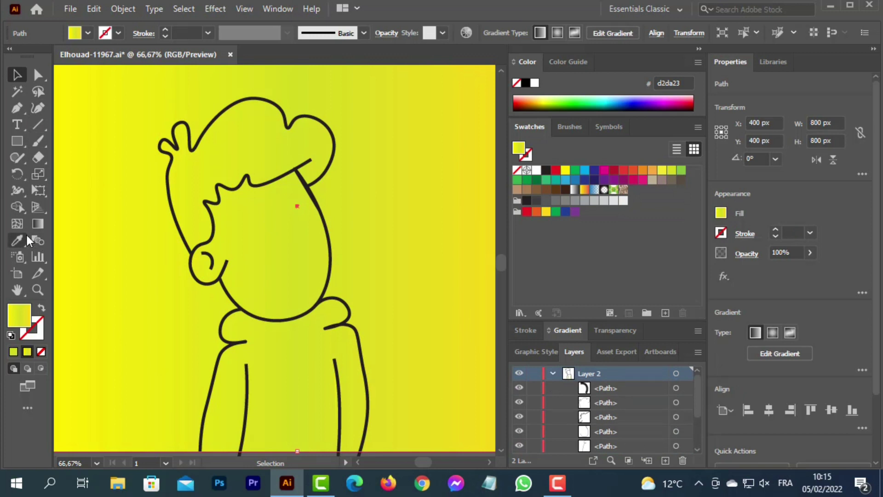
# - Draw a circle about 29 px across as the left eye on the face, with black fill and a black 1 pt stroke
pyautogui.moveTo(17, 141); pyautogui.dragTo(64, 173)
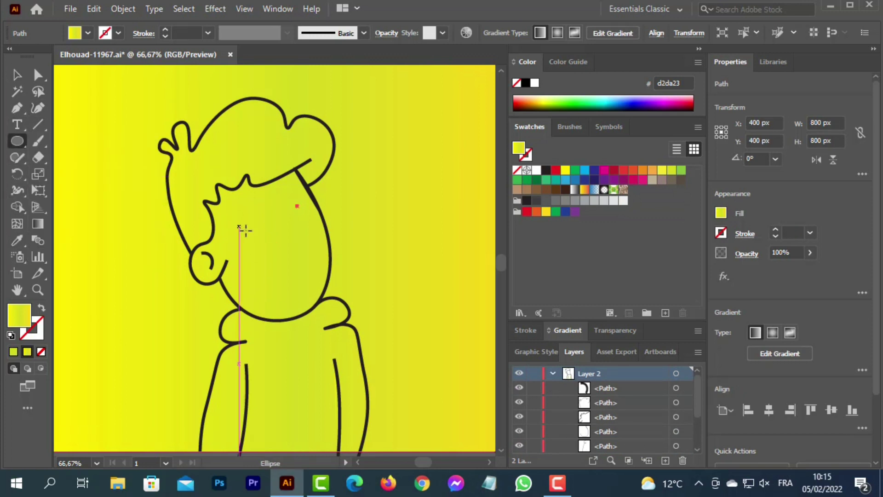
pyautogui.moveTo(239, 228); pyautogui.dragTo(257, 245)
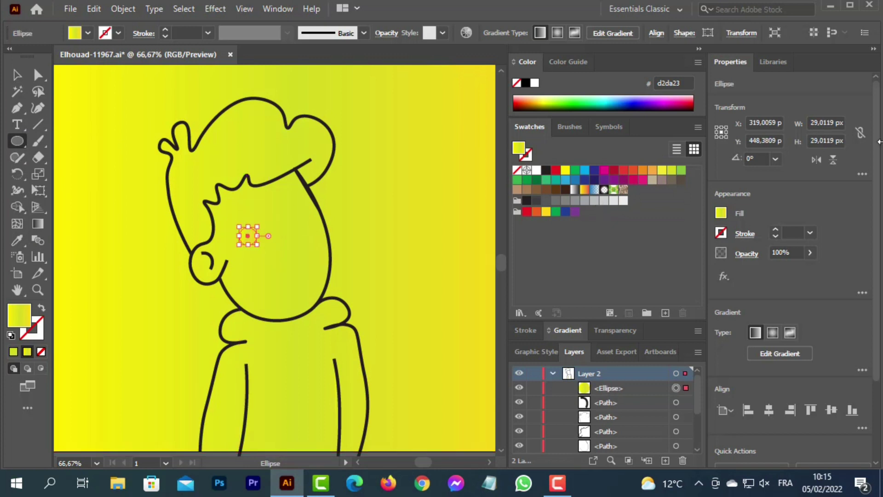
pyautogui.click(721, 213)
pyautogui.click(599, 262)
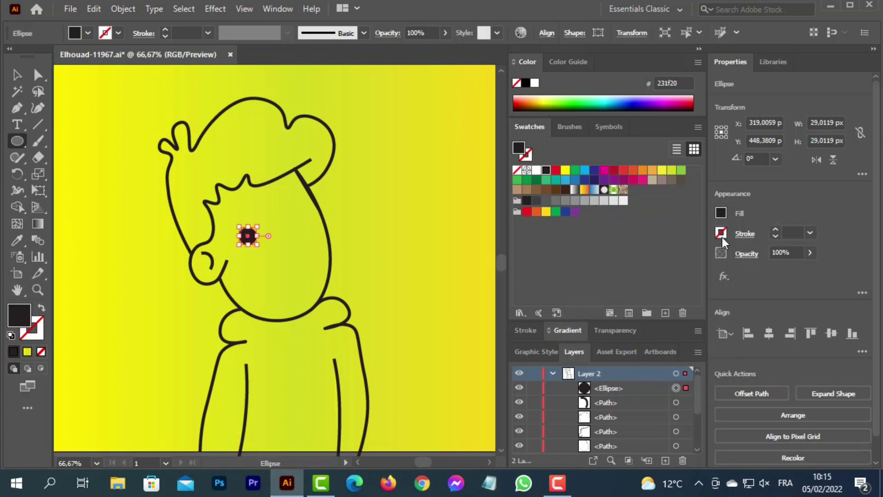
pyautogui.click(721, 233)
pyautogui.click(769, 213)
pyautogui.click(17, 75)
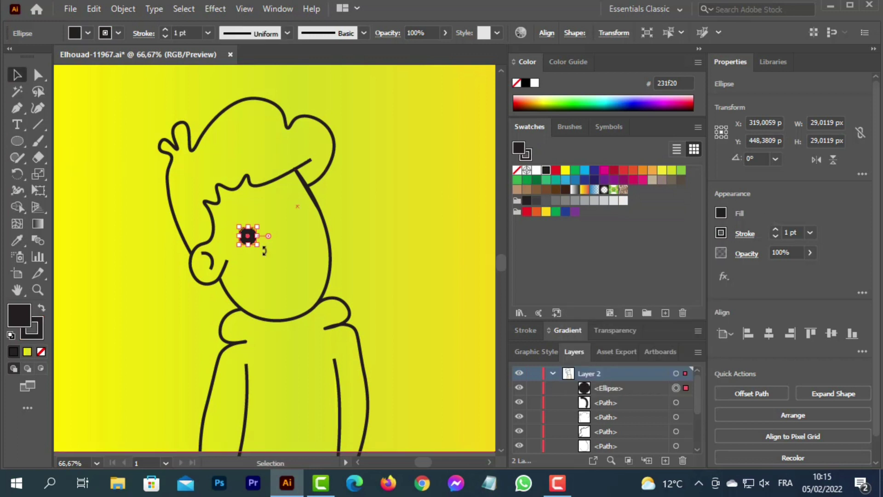
pyautogui.click(277, 229)
pyautogui.scroll(3, 628, 405)
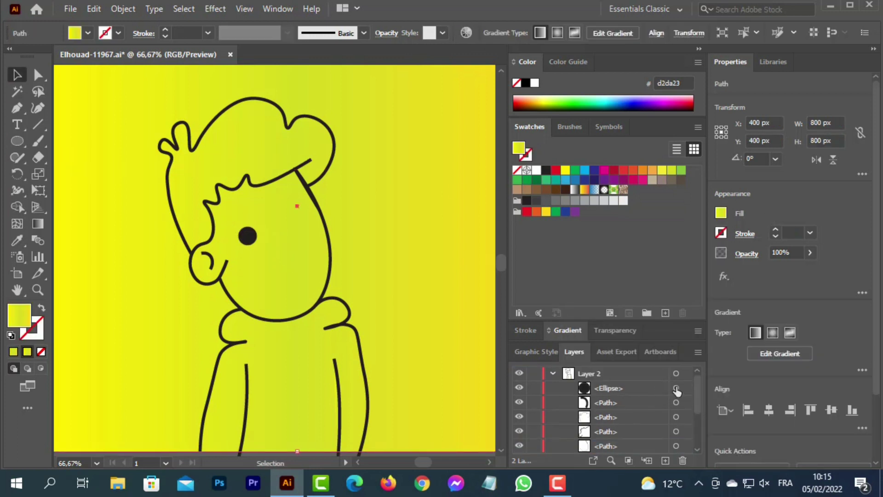
# - Draw a second black circle about 29 px across as the right eye, using the first eye's styling
pyautogui.click(675, 387)
pyautogui.click(17, 141)
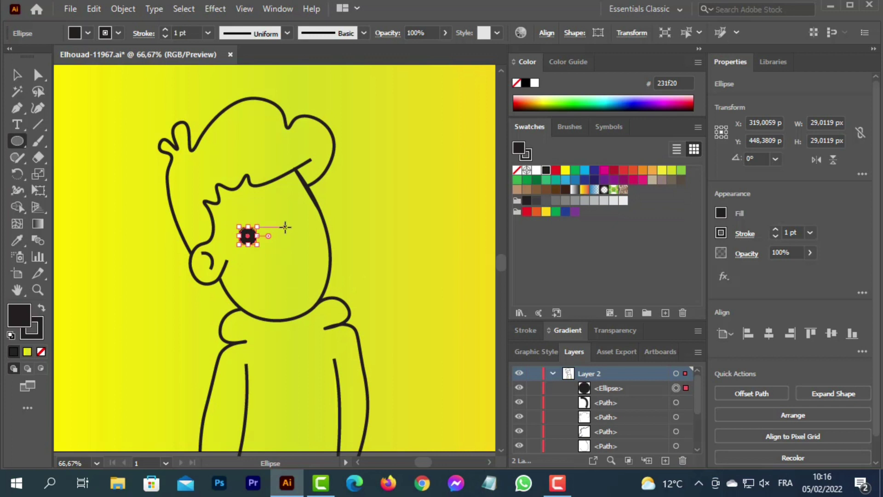
pyautogui.moveTo(285, 226)
pyautogui.mouseDown()
pyautogui.moveTo(302, 245)
pyautogui.moveTo(296, 239)
pyautogui.mouseUp()
pyautogui.press('v')
pyautogui.click(382, 230)
# - Nudge the right eye up to a Y position of about 427 px
pyautogui.press('Up')
pyautogui.press('Up')
pyautogui.press('Up')
pyautogui.press('Up')
pyautogui.press('Up')
pyautogui.press('Up')
pyautogui.press('Up')
pyautogui.press('Up')
pyautogui.press('Up')
pyautogui.press('Up')
pyautogui.press('Up')
pyautogui.press('Up')
pyautogui.press('Up')
pyautogui.press('Up')
pyautogui.press('Up')
pyautogui.press('Up')
pyautogui.press('Up')
pyautogui.press('Up')
pyautogui.press('Up')
pyautogui.press('Up')
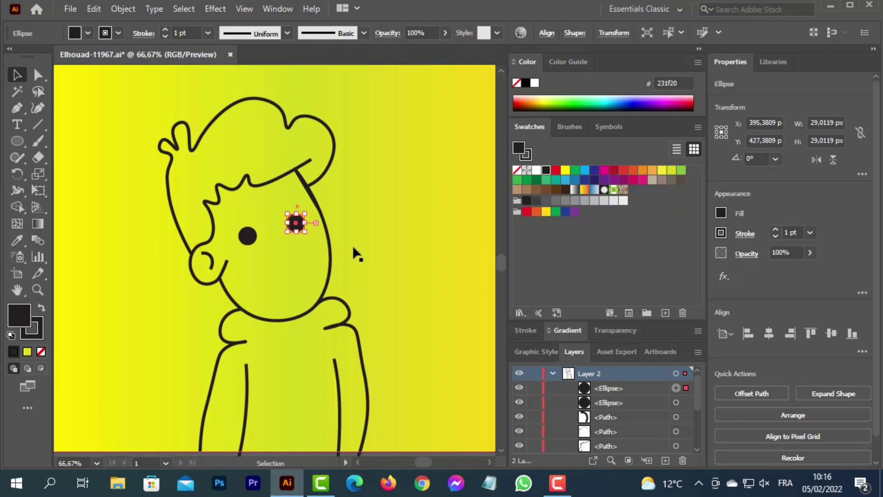
# - Spread the eyes slightly apart, with the left eye at about X 317, Y 449 px and the right eye at about X 399 px
pyautogui.click(251, 237)
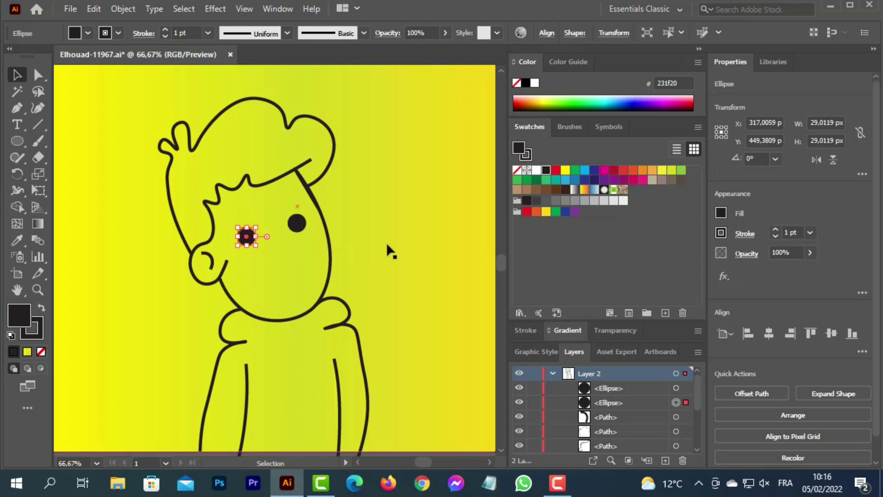
pyautogui.click(388, 244)
pyautogui.scroll(5, 676, 394)
pyautogui.click(676, 388)
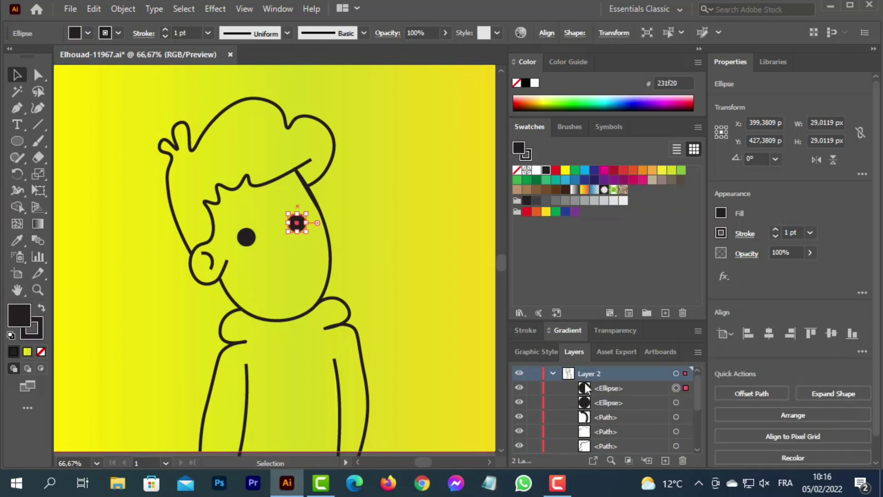
# - Draw a closed, slanted mouth shape about 104 by 61 px below the eyes with the Curvature tool, using the eye's black styling
pyautogui.click(357, 250)
pyautogui.scroll(3, 649, 399)
pyautogui.click(675, 388)
pyautogui.click(37, 107)
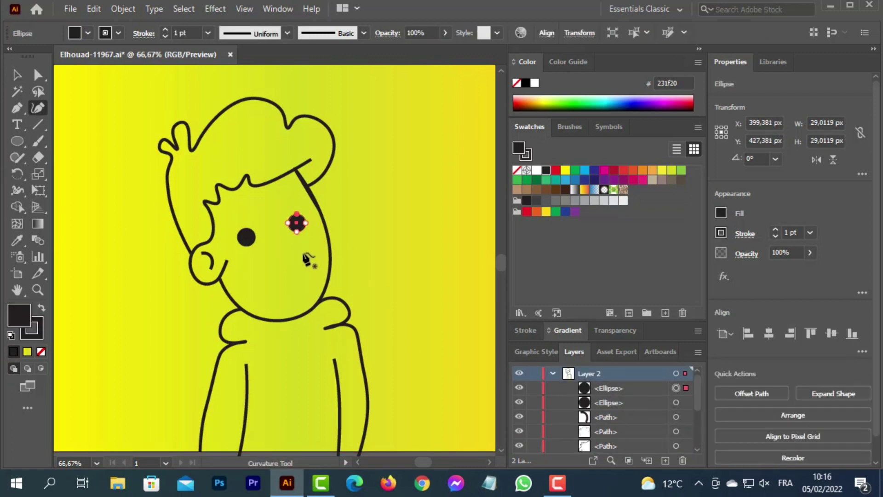
pyautogui.click(303, 253)
pyautogui.click(278, 252)
pyautogui.click(254, 273)
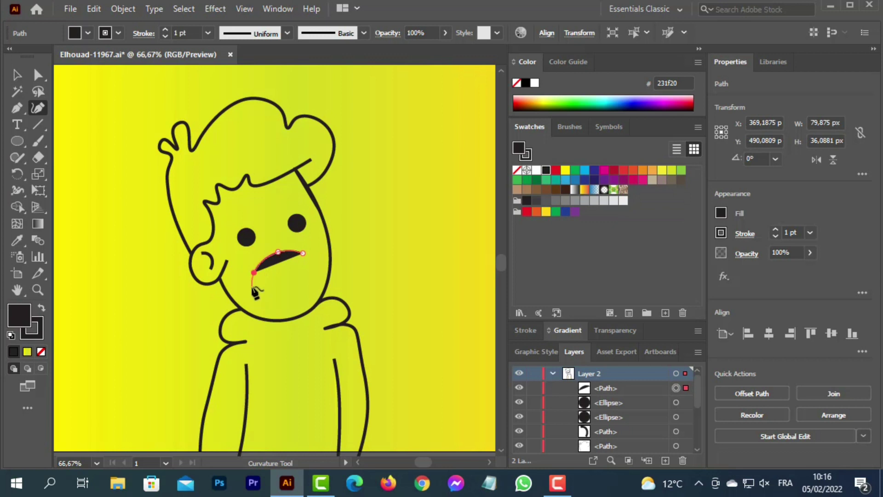
pyautogui.click(265, 287)
pyautogui.click(284, 282)
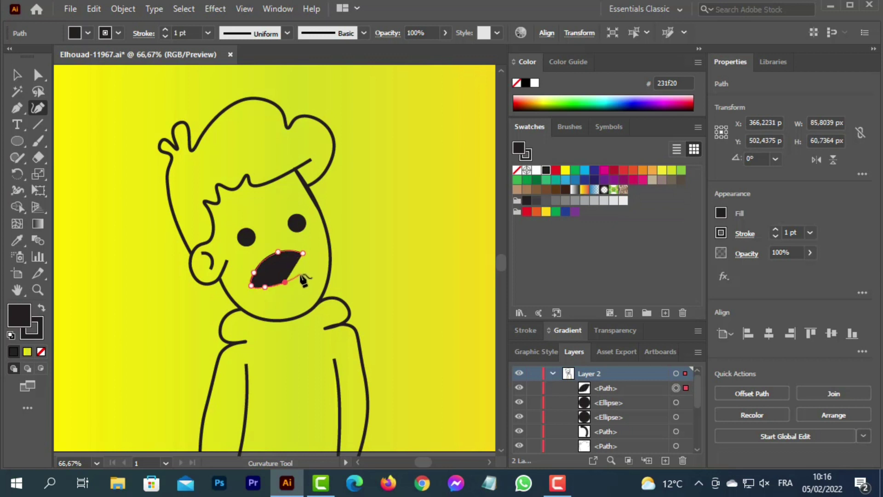
pyautogui.click(304, 271)
pyautogui.click(314, 260)
pyautogui.click(302, 252)
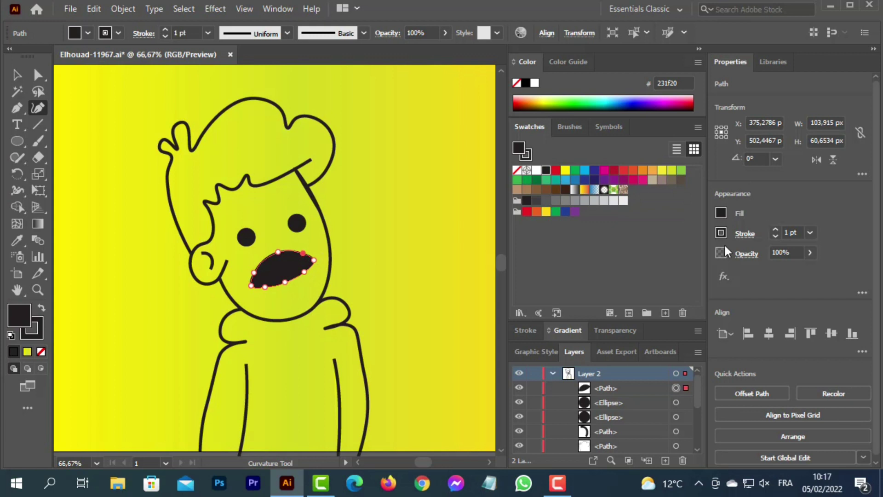
# - Give the mouth no fill and a 5 pt stroke, and round out its upper-right edge to make it about 65 px high
pyautogui.click(721, 213)
pyautogui.click(575, 267)
pyautogui.click(811, 233)
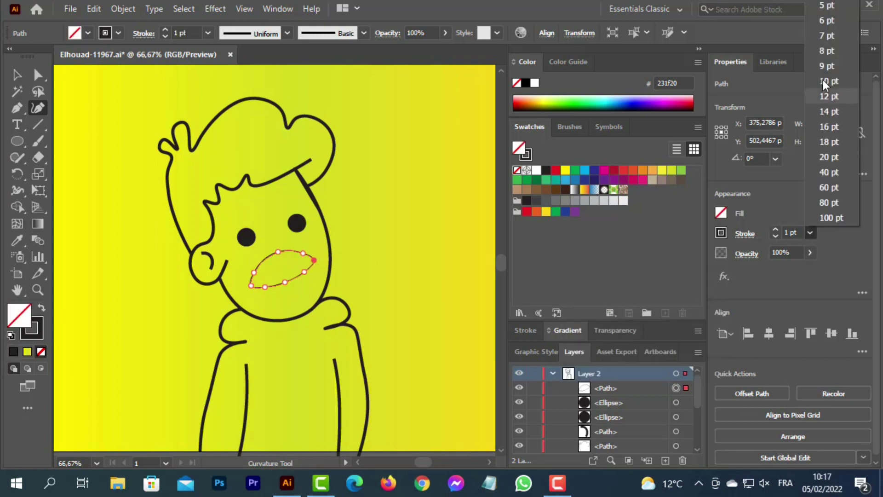
pyautogui.click(825, 27)
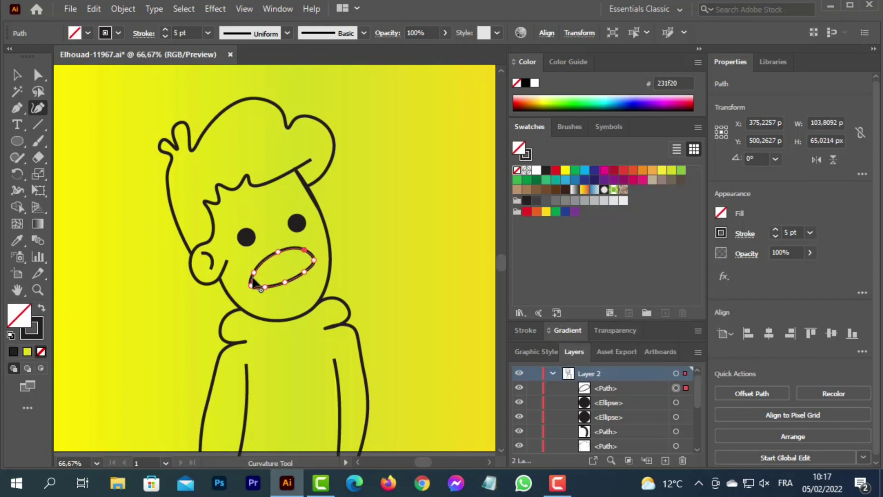
# - Nudge the mouth down the face to a Y position of about 505 px
pyautogui.click(17, 74)
pyautogui.press('Down')
pyautogui.press('Down')
pyautogui.press('Down')
pyautogui.press('Down')
pyautogui.press('Down')
pyautogui.press('Down')
pyautogui.press('Down')
pyautogui.press('Down')
pyautogui.press('Down')
pyautogui.press('Down')
pyautogui.press('Down')
pyautogui.press('Down')
pyautogui.press('Down')
pyautogui.press('Down')
pyautogui.press('Down')
pyautogui.press('Down')
pyautogui.press('Down')
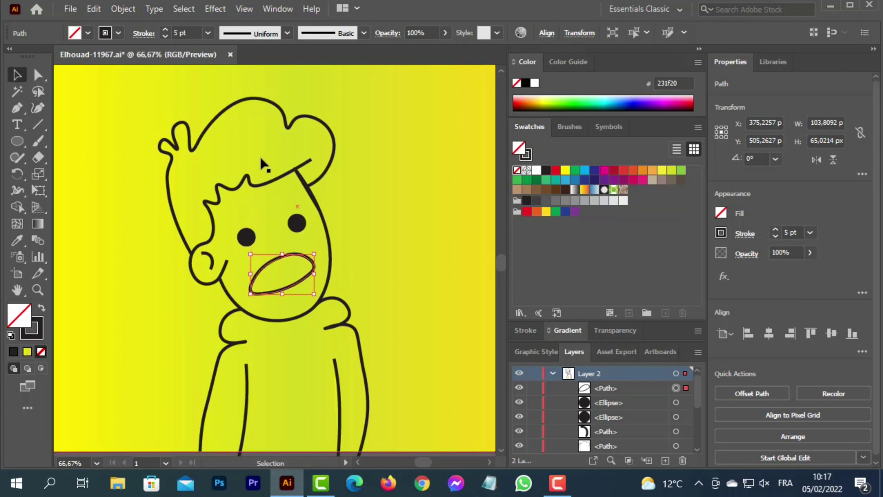
# - Nudge the mouth slightly to the right and add a new layer between the line art and the Background layer
pyautogui.press('Right')
pyautogui.click(347, 208)
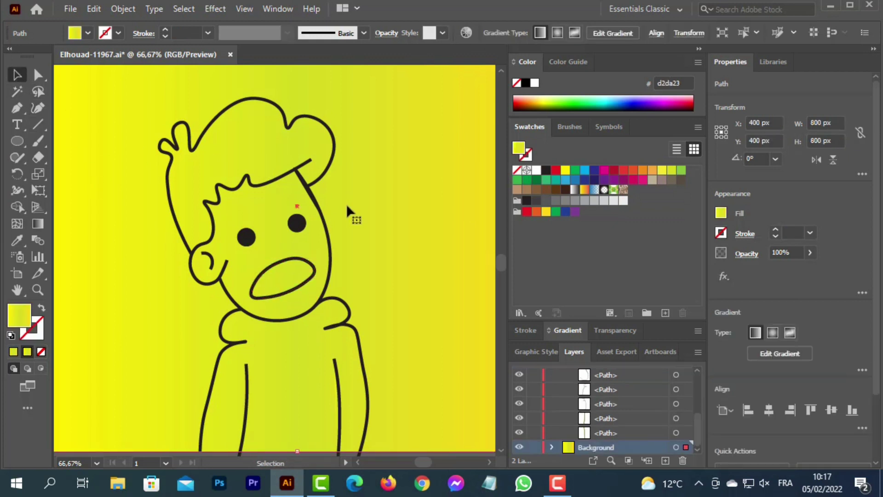
pyautogui.scroll(5, 541, 395)
pyautogui.click(552, 373)
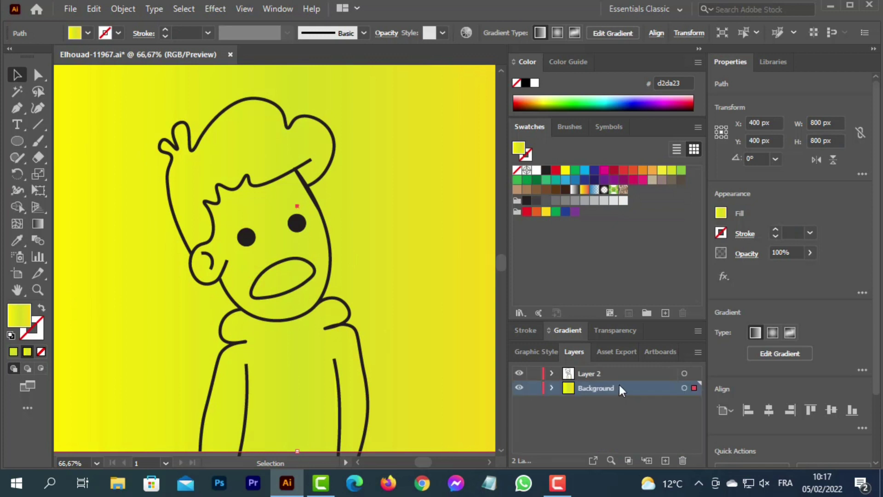
pyautogui.click(665, 460)
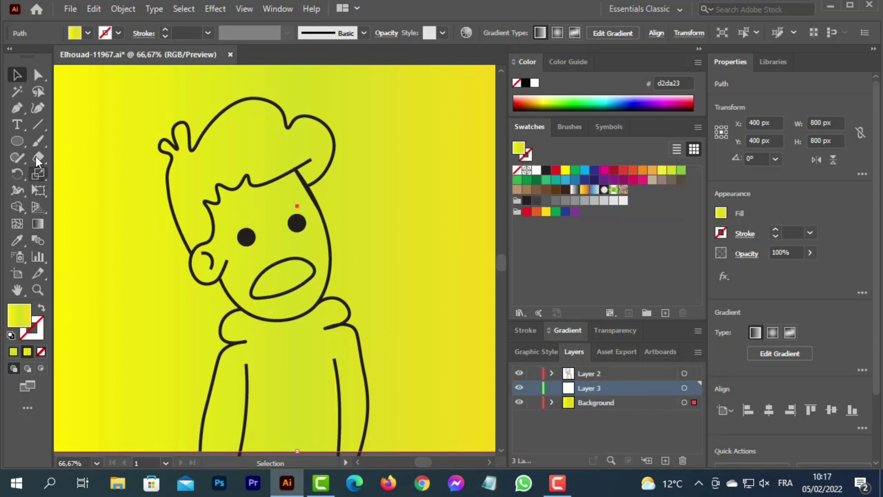
# - Choose the Paintbrush and set the stroke weight to 0.25 pt with the background shape still selected
pyautogui.click(38, 141)
pyautogui.click(207, 32)
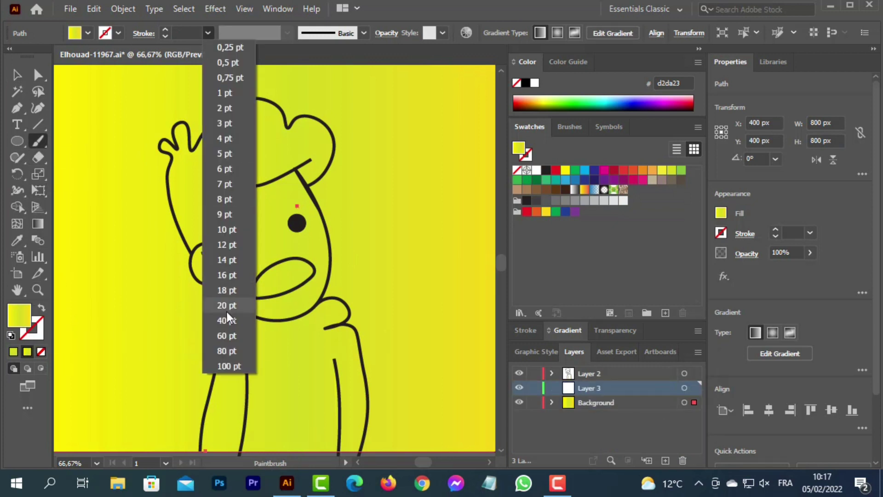
pyautogui.click(228, 310)
pyautogui.click(208, 33)
pyautogui.click(227, 59)
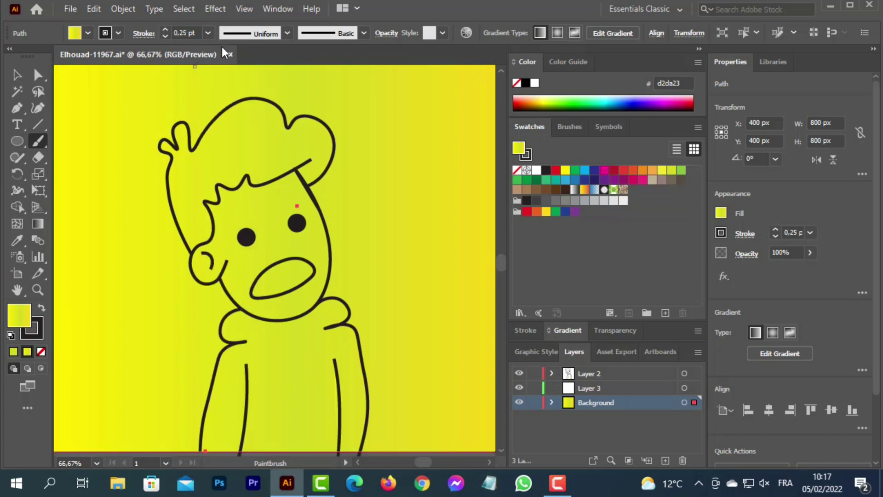
# - Target Layer 3 and set the Paintbrush to a light blue fill and a 40 pt light blue stroke
pyautogui.press('v')
pyautogui.click(684, 388)
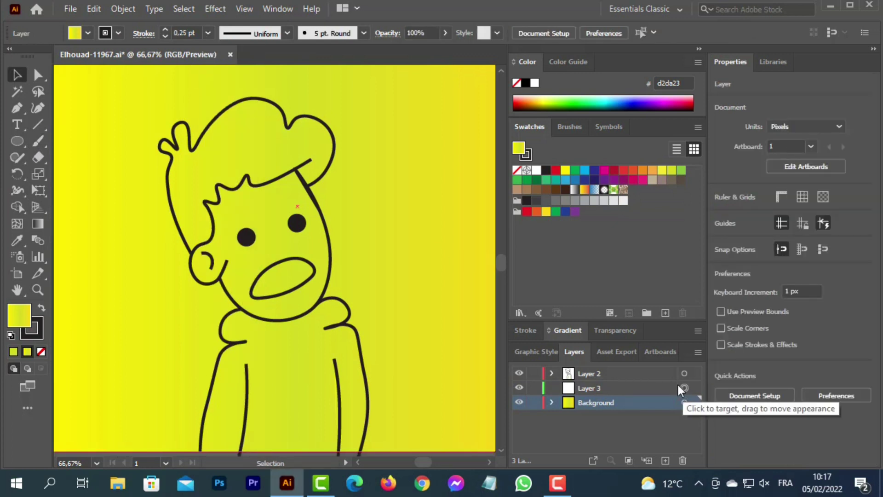
pyautogui.click(38, 141)
pyautogui.click(810, 232)
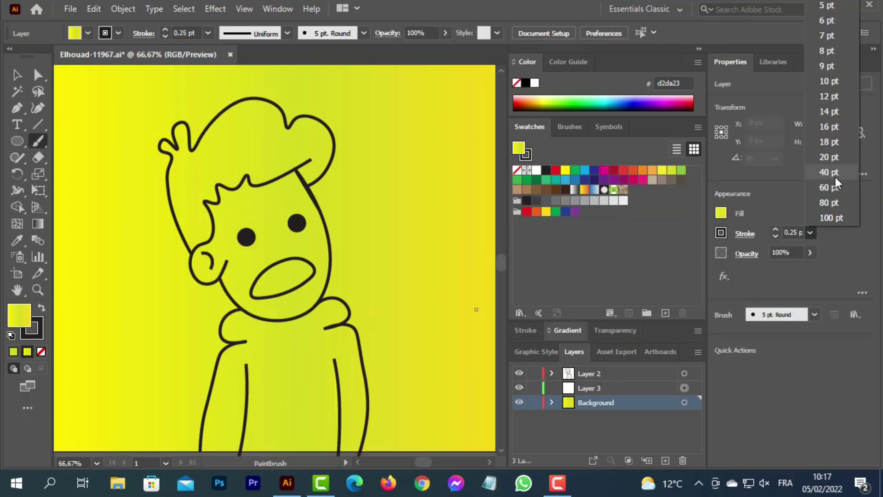
pyautogui.click(835, 177)
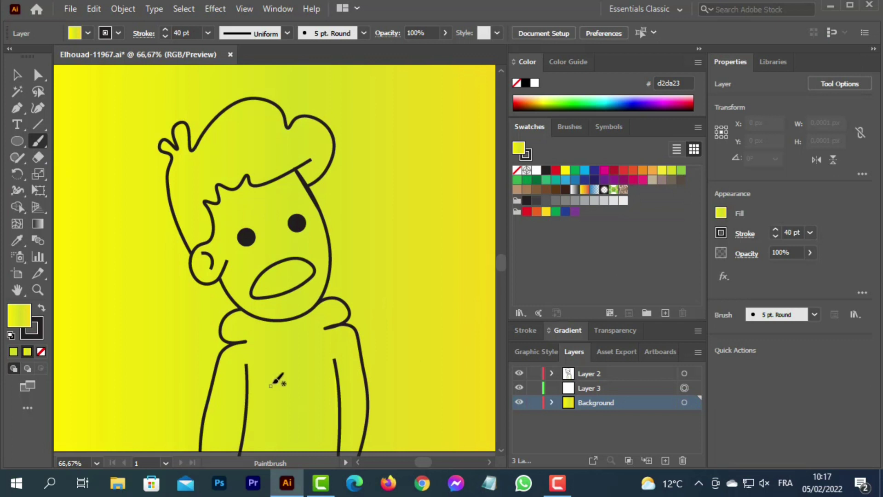
pyautogui.click(721, 212)
pyautogui.click(639, 262)
pyautogui.click(721, 232)
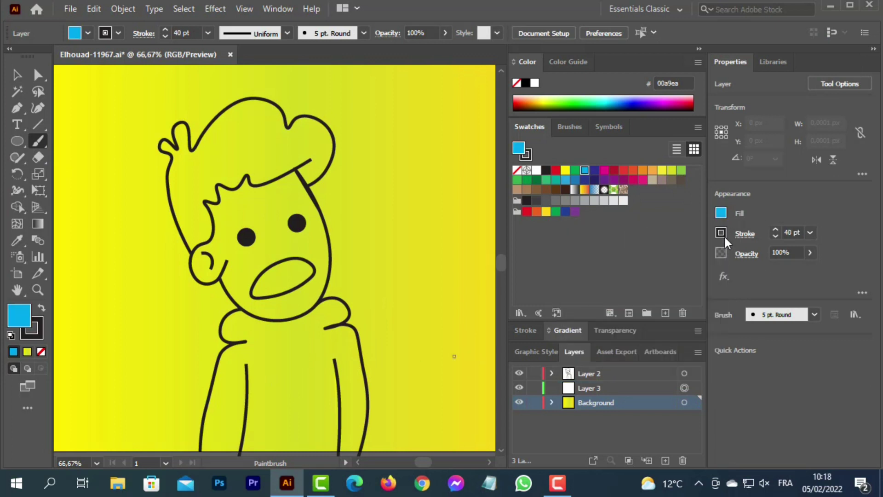
pyautogui.click(639, 281)
# - Make Layer 3 active and brush a blue zigzag down the middle of the chest
pyautogui.click(41, 146)
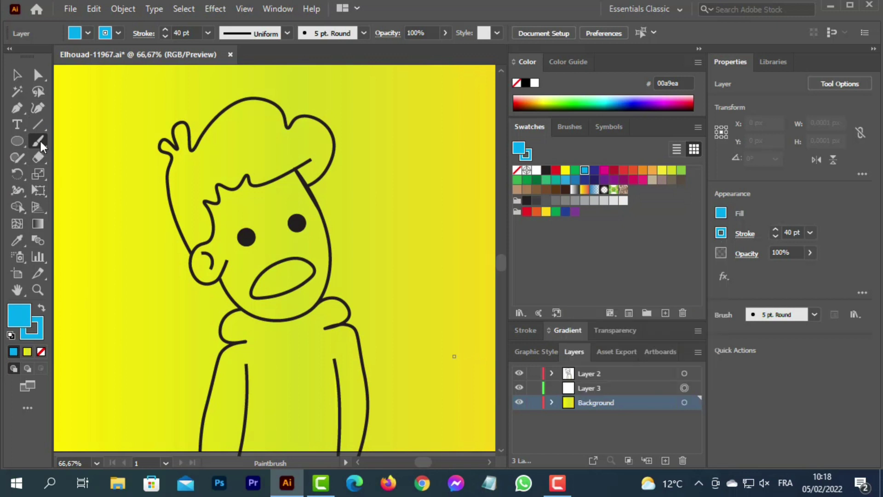
pyautogui.click(634, 388)
pyautogui.moveTo(276, 343); pyautogui.dragTo(288, 406)
# - Raise the brush stroke weight to 14 pt and paint a wide blue band down the chest
pyautogui.click(810, 233)
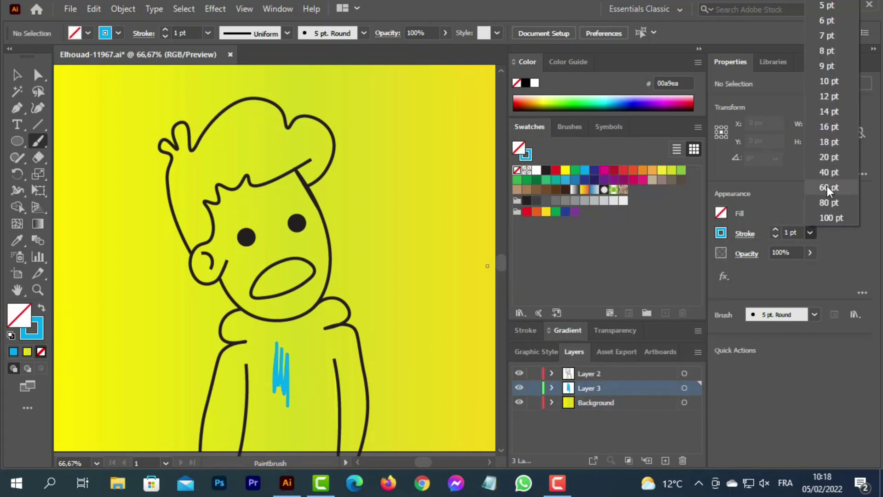
pyautogui.click(827, 187)
pyautogui.click(810, 232)
pyautogui.click(827, 114)
pyautogui.moveTo(285, 345)
pyautogui.mouseDown()
pyautogui.moveTo(308, 378)
pyautogui.moveTo(294, 433)
pyautogui.mouseUp()
# - Brush blue over the rest of the torso and the figure's right-hand sleeve, staying within the black outlines
pyautogui.click(37, 290)
pyautogui.click(273, 389)
pyautogui.click(331, 383)
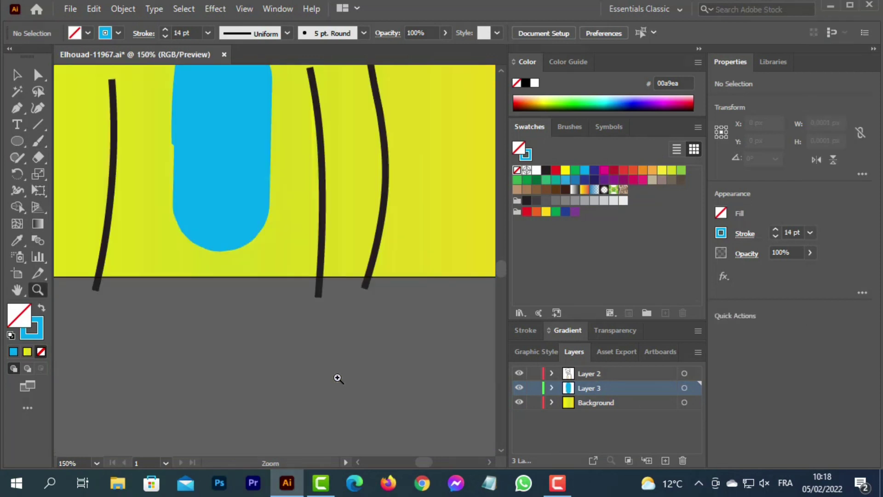
pyautogui.scroll(5, 205, 365)
pyautogui.click(37, 141)
pyautogui.moveTo(251, 243)
pyautogui.mouseDown()
pyautogui.moveTo(289, 393)
pyautogui.moveTo(299, 340)
pyautogui.moveTo(329, 375)
pyautogui.moveTo(309, 310)
pyautogui.moveTo(337, 359)
pyautogui.moveTo(336, 252)
pyautogui.moveTo(322, 298)
pyautogui.mouseUp()
pyautogui.moveTo(285, 252)
pyautogui.mouseDown()
pyautogui.moveTo(237, 184)
pyautogui.moveTo(196, 325)
pyautogui.moveTo(195, 270)
pyautogui.moveTo(170, 287)
pyautogui.moveTo(136, 347)
pyautogui.moveTo(131, 227)
pyautogui.moveTo(108, 384)
pyautogui.moveTo(253, 221)
pyautogui.moveTo(267, 151)
pyautogui.moveTo(282, 146)
pyautogui.moveTo(319, 166)
pyautogui.moveTo(325, 214)
pyautogui.moveTo(266, 199)
pyautogui.moveTo(266, 148)
pyautogui.moveTo(143, 175)
pyautogui.moveTo(120, 218)
pyautogui.moveTo(138, 173)
pyautogui.moveTo(157, 162)
pyautogui.moveTo(130, 166)
pyautogui.mouseUp()
# - Brush blue over the figure's left-hand sleeve, from the bottom edge up to the shoulder
pyautogui.scroll(-4, 169, 227)
pyautogui.hscroll(-5, 426, 459)
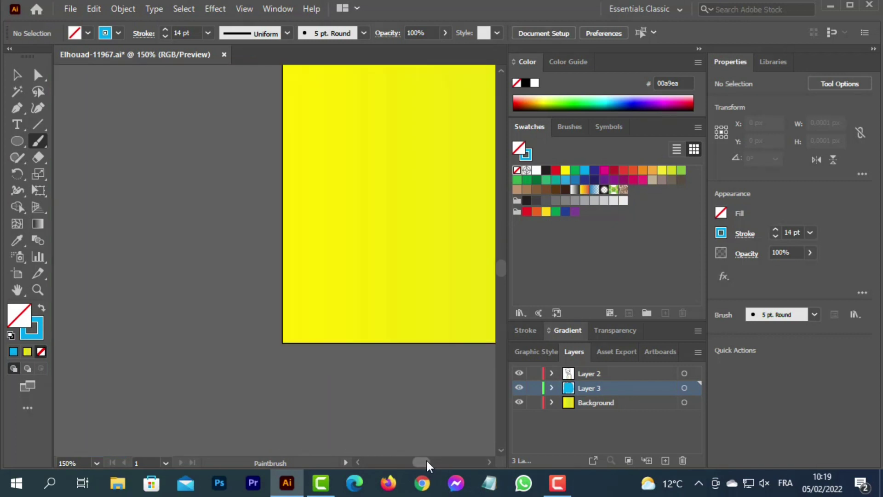
pyautogui.moveTo(367, 322)
pyautogui.mouseDown()
pyautogui.moveTo(400, 158)
pyautogui.moveTo(377, 115)
pyautogui.mouseUp()
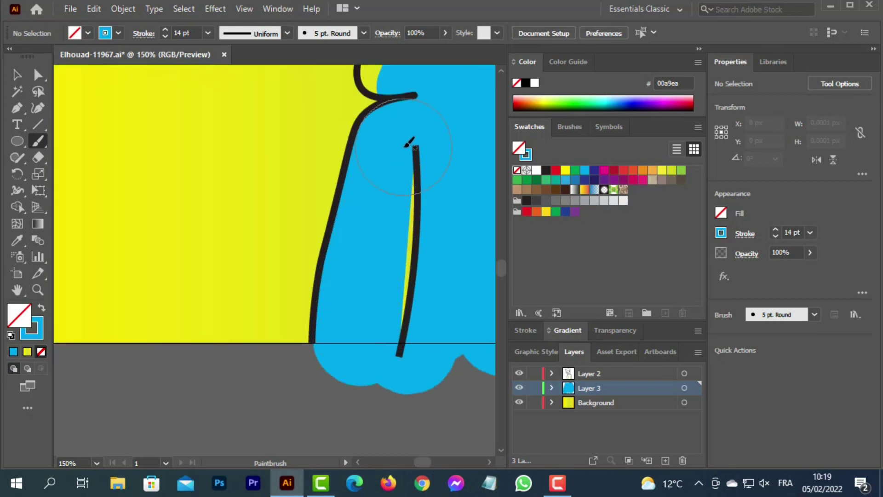
# - Reduce the brush stroke weight to 7 pt and fill both sides of the hood with blue
pyautogui.scroll(6, 378, 115)
pyautogui.click(826, 36)
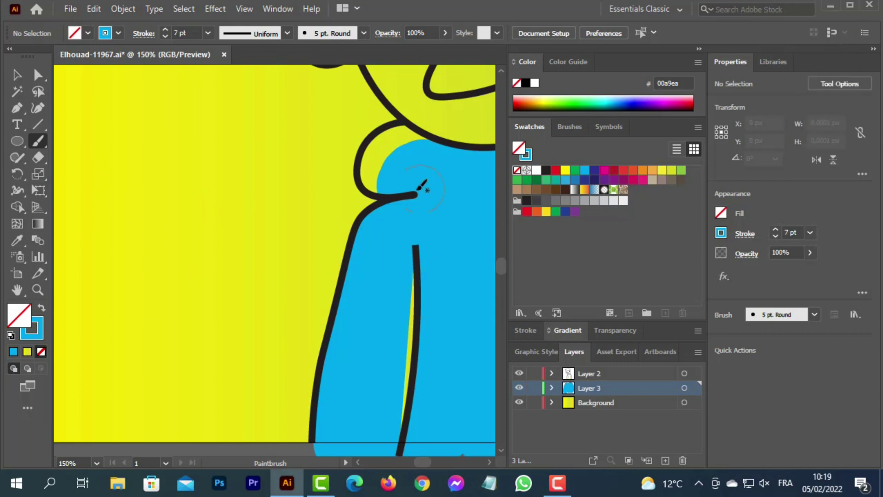
pyautogui.moveTo(414, 158)
pyautogui.mouseDown()
pyautogui.moveTo(402, 148)
pyautogui.moveTo(387, 159)
pyautogui.moveTo(390, 170)
pyautogui.mouseUp()
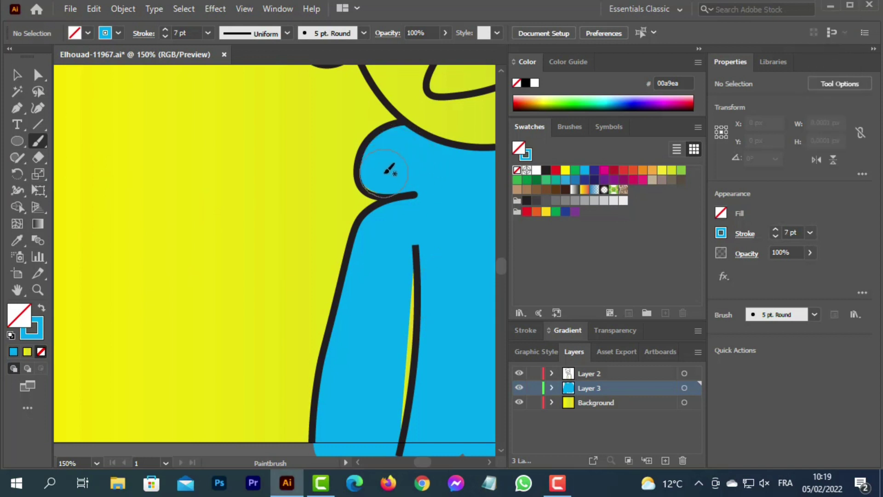
pyautogui.moveTo(421, 463); pyautogui.dragTo(423, 461)
pyautogui.moveTo(306, 122)
pyautogui.mouseDown()
pyautogui.moveTo(280, 138)
pyautogui.moveTo(318, 133)
pyautogui.mouseUp()
pyautogui.scroll(2, 260, 254)
# - Add a new layer above the blue clothing layer and set the brush stroke colour to white
pyautogui.press('z')
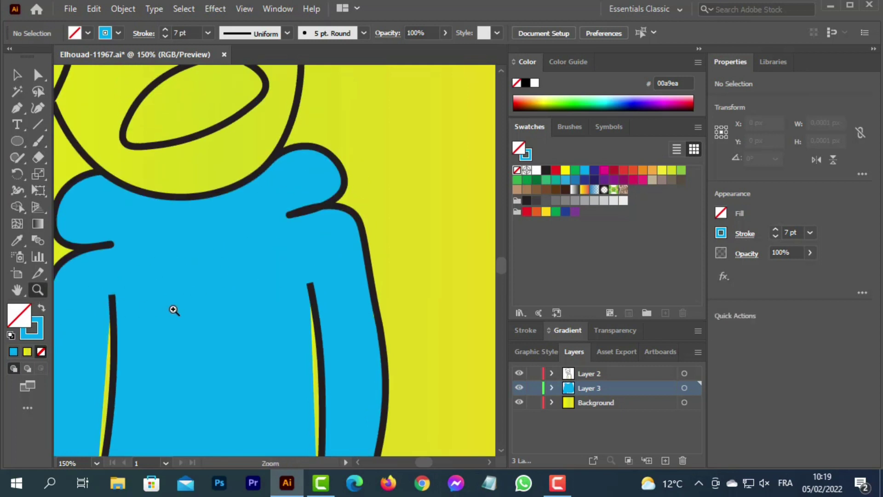
pyautogui.keyDown('alt'); pyautogui.click(193, 324); pyautogui.keyUp('alt')
pyautogui.keyDown('alt'); pyautogui.click(265, 305); pyautogui.keyUp('alt')
pyautogui.scroll(4, 280, 311)
pyautogui.click(277, 266)
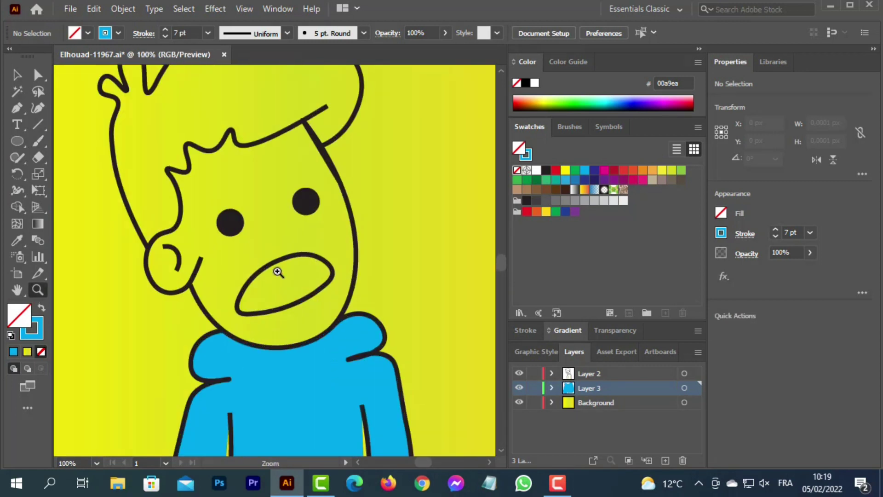
pyautogui.click(665, 461)
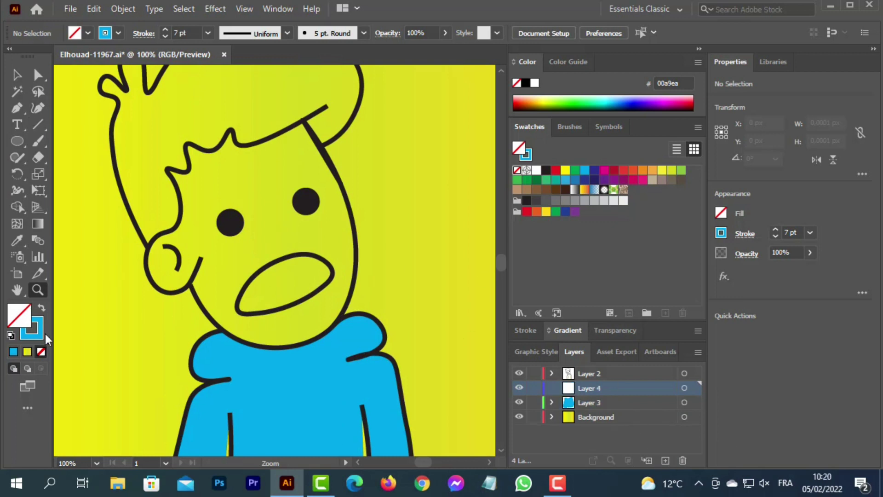
pyautogui.click(724, 236)
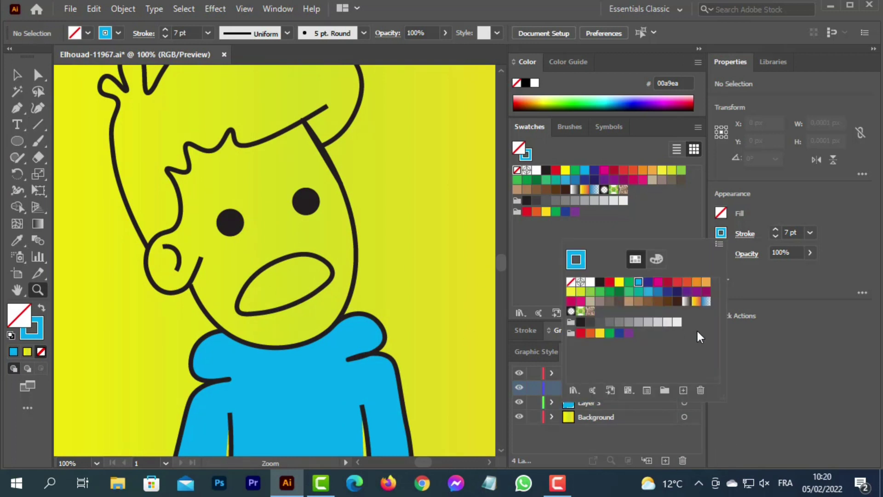
pyautogui.click(590, 282)
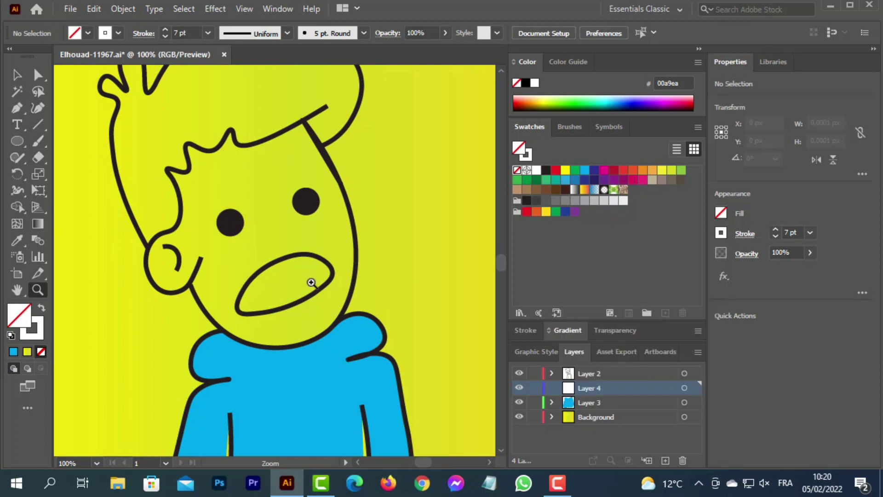
# - Try brushing white around the eyes and mouth, and delete the layer holding that stroke
pyautogui.click(38, 141)
pyautogui.moveTo(267, 220)
pyautogui.mouseDown()
pyautogui.moveTo(276, 187)
pyautogui.moveTo(308, 212)
pyautogui.moveTo(304, 194)
pyautogui.moveTo(302, 222)
pyautogui.moveTo(286, 221)
pyautogui.moveTo(281, 243)
pyautogui.moveTo(236, 230)
pyautogui.moveTo(236, 264)
pyautogui.mouseUp()
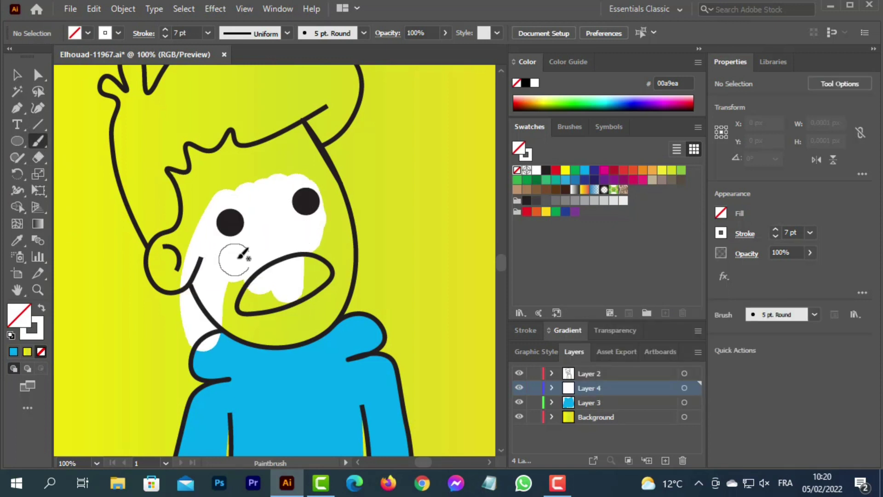
pyautogui.click(17, 75)
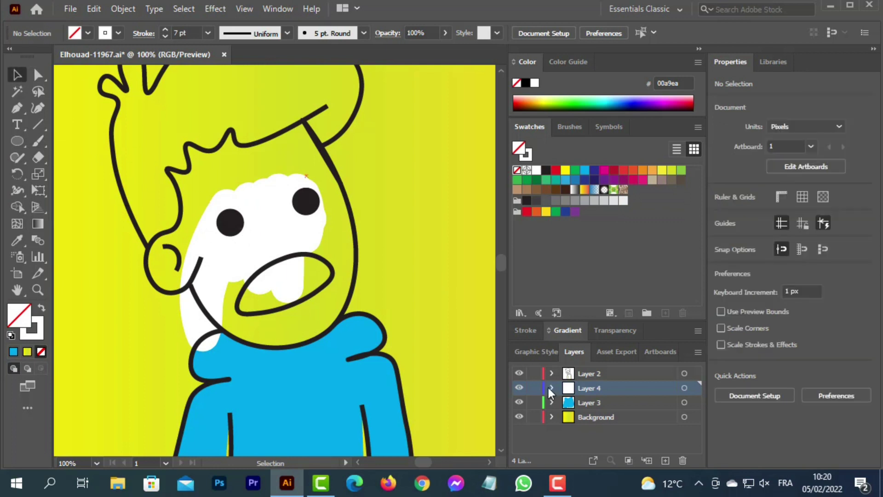
pyautogui.click(551, 388)
pyautogui.click(676, 403)
pyautogui.click(682, 460)
pyautogui.click(496, 261)
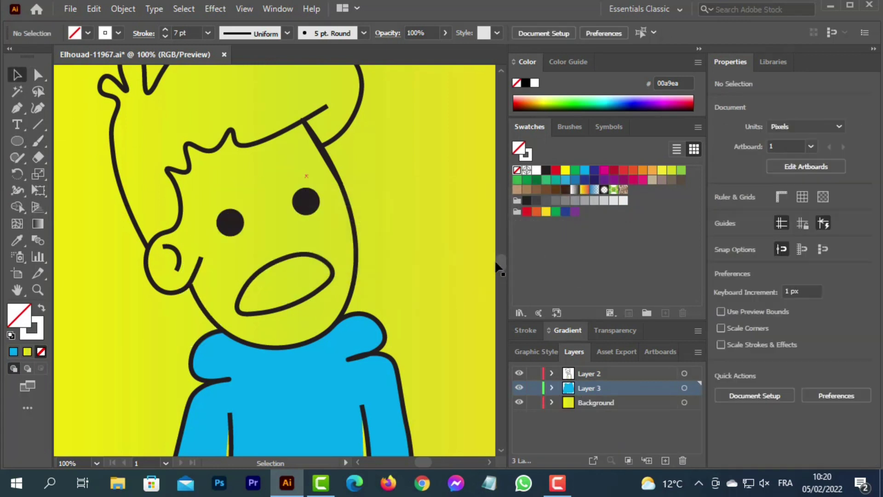
# - Add a new layer above Layer 3 and brush white over the middle of the face and towards the ear
pyautogui.click(665, 460)
pyautogui.click(37, 141)
pyautogui.moveTo(226, 165)
pyautogui.mouseDown()
pyautogui.moveTo(236, 213)
pyautogui.moveTo(276, 257)
pyautogui.moveTo(260, 239)
pyautogui.moveTo(273, 320)
pyautogui.mouseUp()
pyautogui.moveTo(252, 304); pyautogui.dragTo(221, 236)
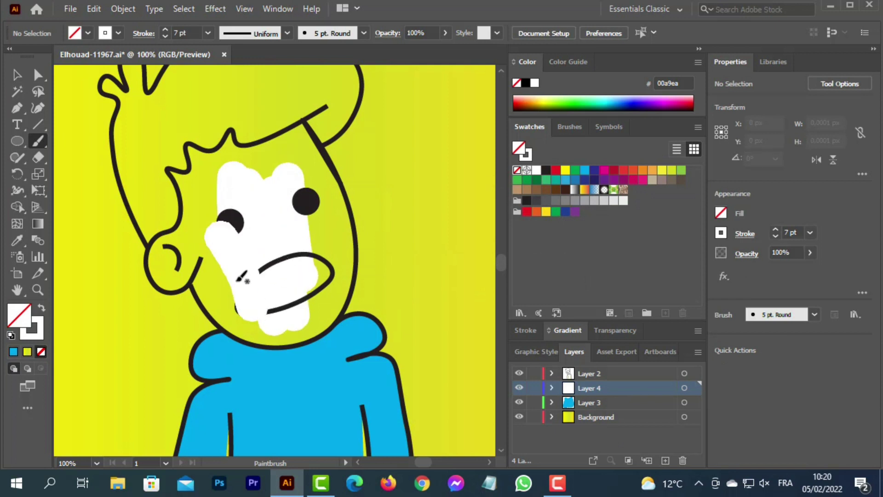
pyautogui.moveTo(203, 205)
pyautogui.mouseDown()
pyautogui.moveTo(181, 260)
pyautogui.moveTo(205, 279)
pyautogui.mouseUp()
# - Extend the white over the forehead, around the right-hand eye and beside the mouth
pyautogui.click(38, 290)
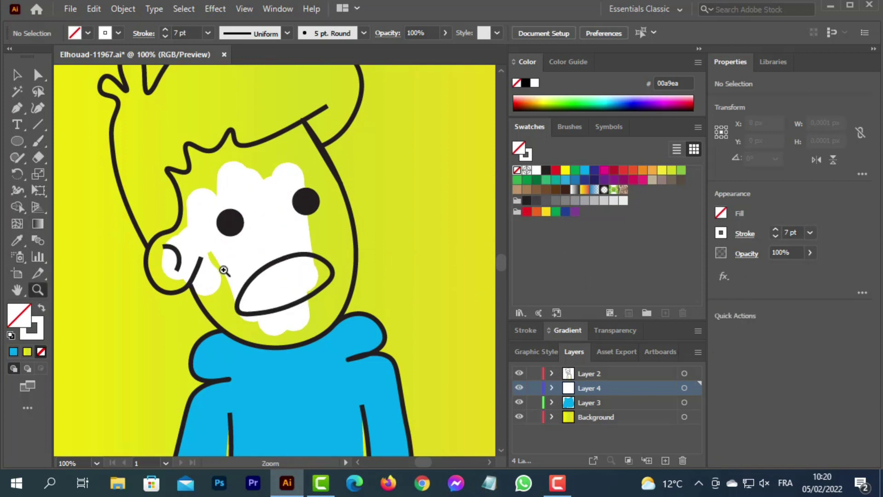
pyautogui.click(219, 229)
pyautogui.click(36, 143)
pyautogui.moveTo(391, 158)
pyautogui.mouseDown()
pyautogui.moveTo(424, 173)
pyautogui.moveTo(361, 123)
pyautogui.moveTo(281, 142)
pyautogui.moveTo(394, 118)
pyautogui.mouseUp()
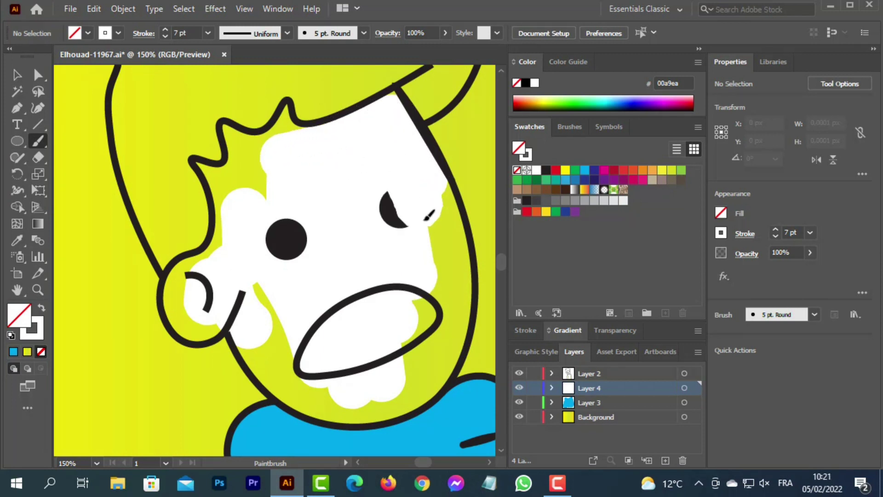
pyautogui.moveTo(414, 207)
pyautogui.mouseDown()
pyautogui.moveTo(434, 196)
pyautogui.moveTo(442, 205)
pyautogui.mouseUp()
pyautogui.scroll(-3, 450, 236)
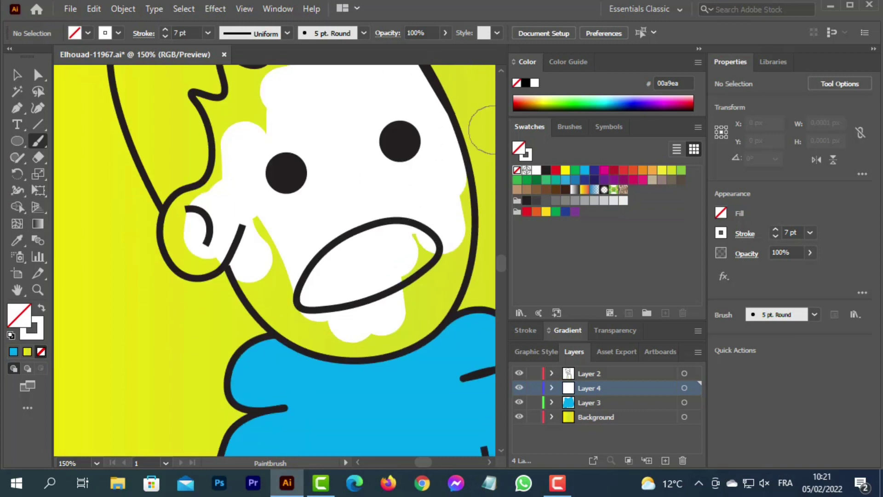
pyautogui.moveTo(397, 282)
pyautogui.mouseDown()
pyautogui.moveTo(416, 248)
pyautogui.moveTo(405, 312)
pyautogui.mouseUp()
# - Brush white over the left-hand cheek, the jaw and the chin below the mouth
pyautogui.click(37, 289)
pyautogui.keyDown('alt'); pyautogui.click(320, 329); pyautogui.keyUp('alt')
pyautogui.keyDown('alt'); pyautogui.click(327, 324); pyautogui.keyUp('alt')
pyautogui.keyDown('alt'); pyautogui.click(274, 277); pyautogui.keyUp('alt')
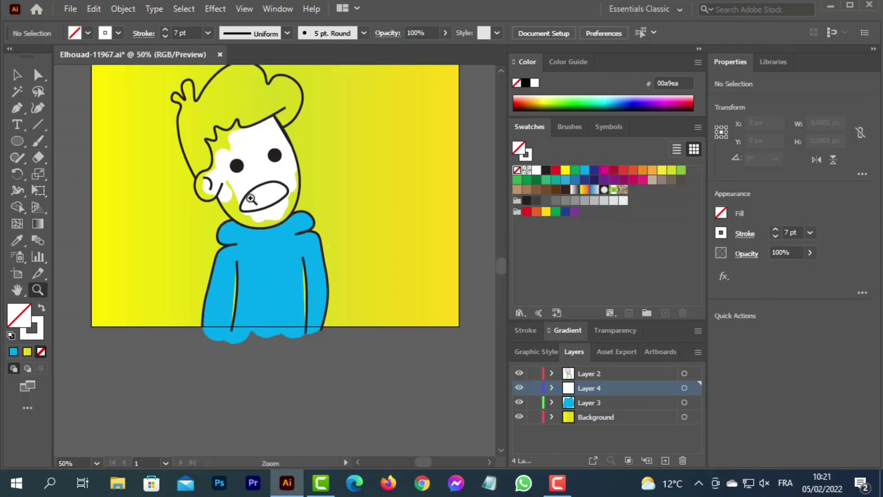
pyautogui.keyDown('alt'); pyautogui.click(270, 215); pyautogui.keyUp('alt')
pyautogui.click(268, 248)
pyautogui.click(268, 249)
pyautogui.click(223, 211)
pyautogui.click(223, 210)
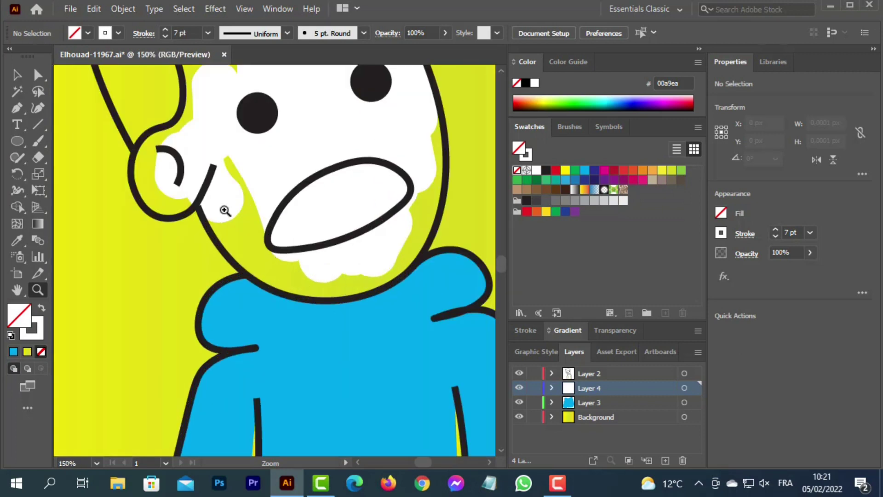
pyautogui.press('b')
pyautogui.moveTo(258, 197); pyautogui.dragTo(265, 238)
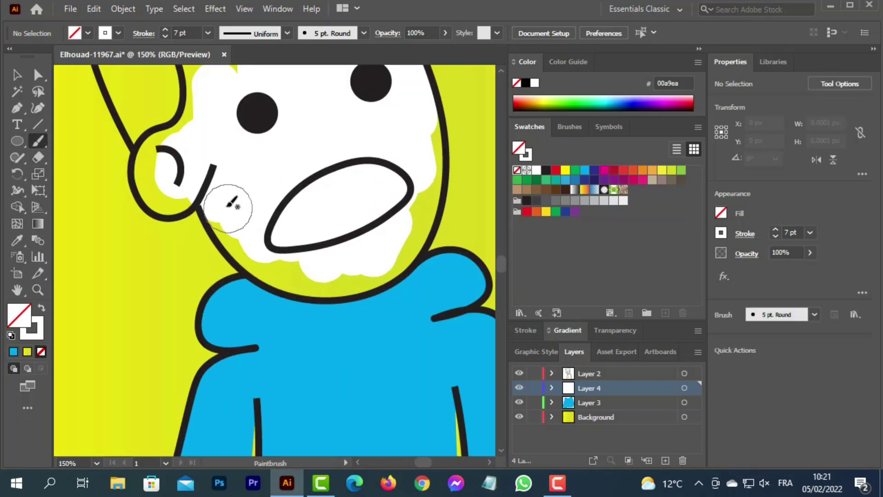
pyautogui.moveTo(222, 199)
pyautogui.mouseDown()
pyautogui.moveTo(236, 212)
pyautogui.moveTo(239, 234)
pyautogui.moveTo(234, 224)
pyautogui.moveTo(268, 258)
pyautogui.moveTo(326, 272)
pyautogui.moveTo(309, 280)
pyautogui.moveTo(398, 250)
pyautogui.mouseUp()
pyautogui.click(347, 351)
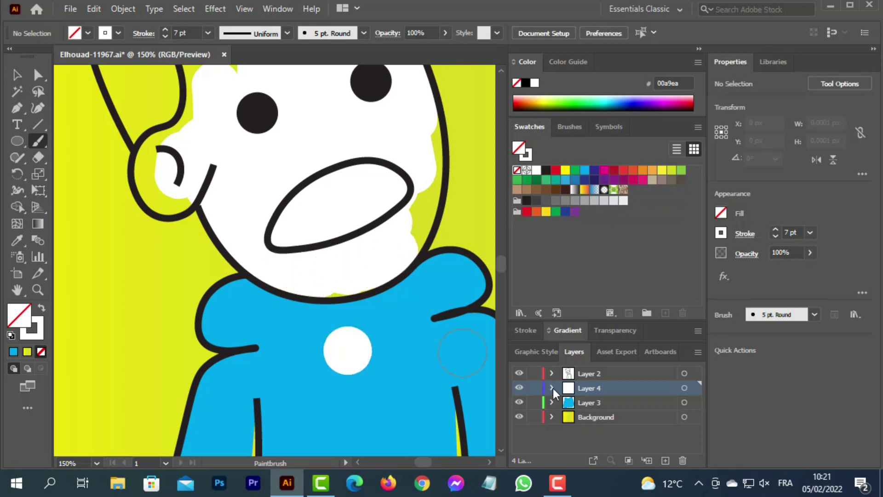
# - Delete the stray white dot on the chest from Layer 4
pyautogui.click(552, 387)
pyautogui.click(642, 407)
pyautogui.doubleClick(641, 407)
pyautogui.click(516, 156)
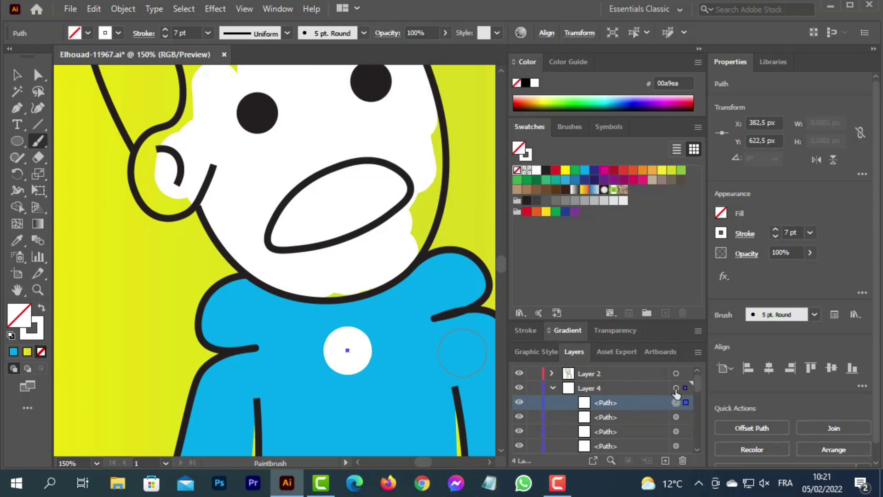
pyautogui.click(676, 373)
pyautogui.click(675, 403)
pyautogui.press('Delete')
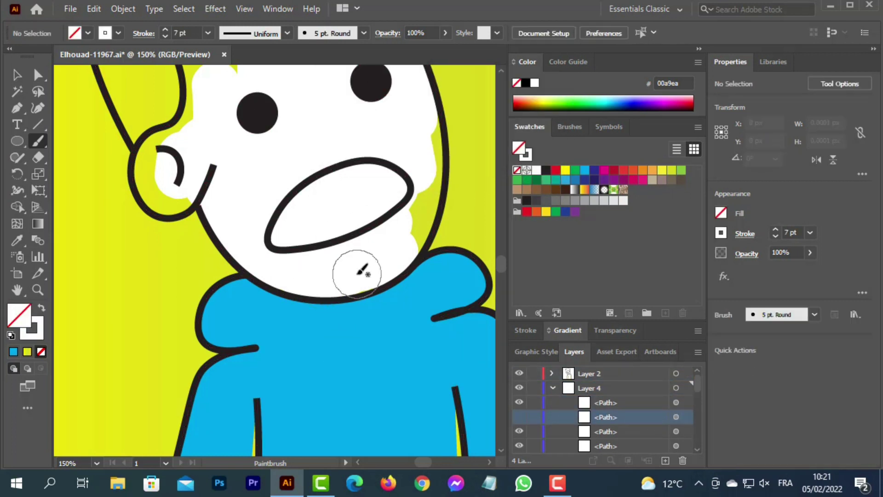
# - Brush white along the right-hand jaw and cheek up to the face outline
pyautogui.moveTo(403, 238)
pyautogui.mouseDown()
pyautogui.moveTo(421, 175)
pyautogui.moveTo(416, 125)
pyautogui.mouseUp()
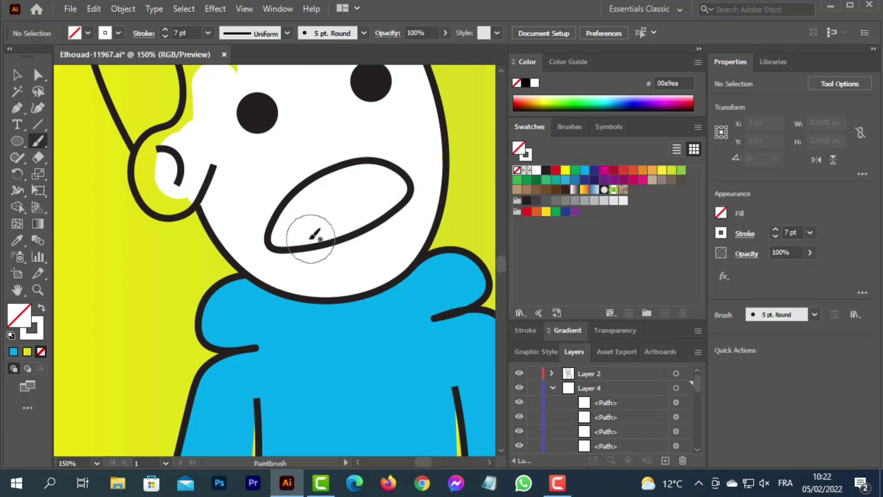
# - Brush white over the ear, the left-hand temple and the side of the forehead up to the hairline
pyautogui.scroll(5, 314, 189)
pyautogui.moveTo(244, 147)
pyautogui.mouseDown()
pyautogui.moveTo(207, 246)
pyautogui.moveTo(156, 305)
pyautogui.moveTo(180, 319)
pyautogui.mouseUp()
pyautogui.scroll(1, 209, 246)
pyautogui.moveTo(205, 258)
pyautogui.mouseDown()
pyautogui.moveTo(210, 222)
pyautogui.moveTo(246, 193)
pyautogui.moveTo(218, 204)
pyautogui.moveTo(208, 226)
pyautogui.moveTo(192, 213)
pyautogui.mouseUp()
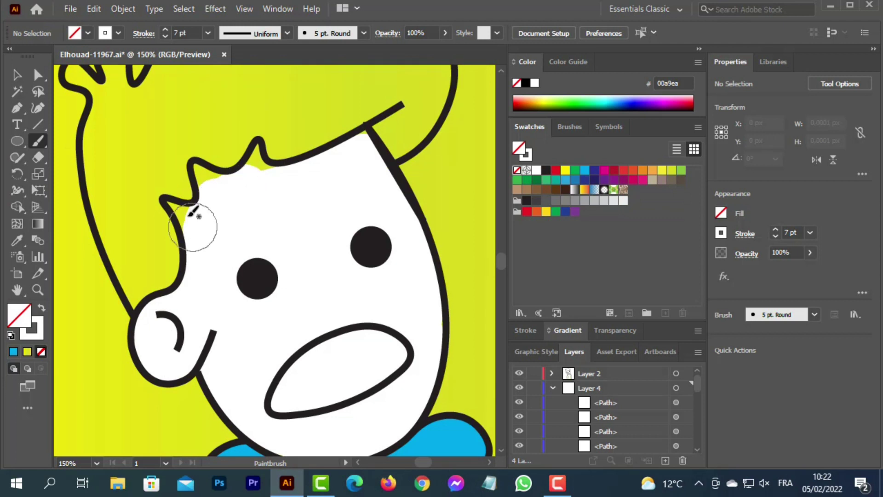
# - Set the brush stroke to 2 pt and fill the remaining gaps along the jagged hairline with white
pyautogui.click(207, 33)
pyautogui.click(225, 110)
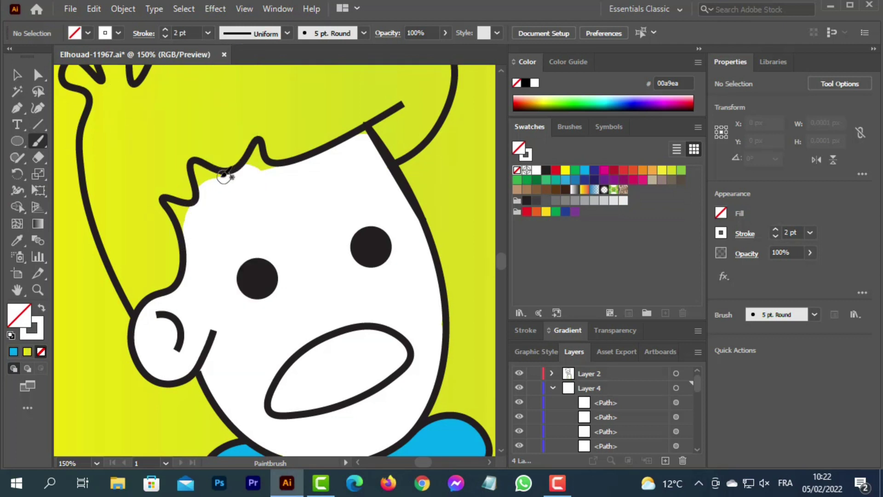
pyautogui.moveTo(210, 188); pyautogui.dragTo(271, 169)
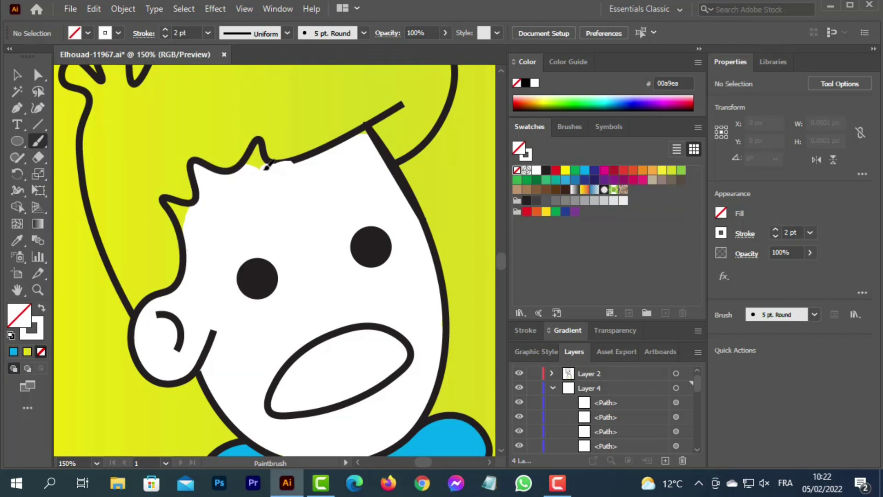
pyautogui.moveTo(194, 205)
pyautogui.mouseDown()
pyautogui.moveTo(173, 203)
pyautogui.moveTo(185, 216)
pyautogui.mouseUp()
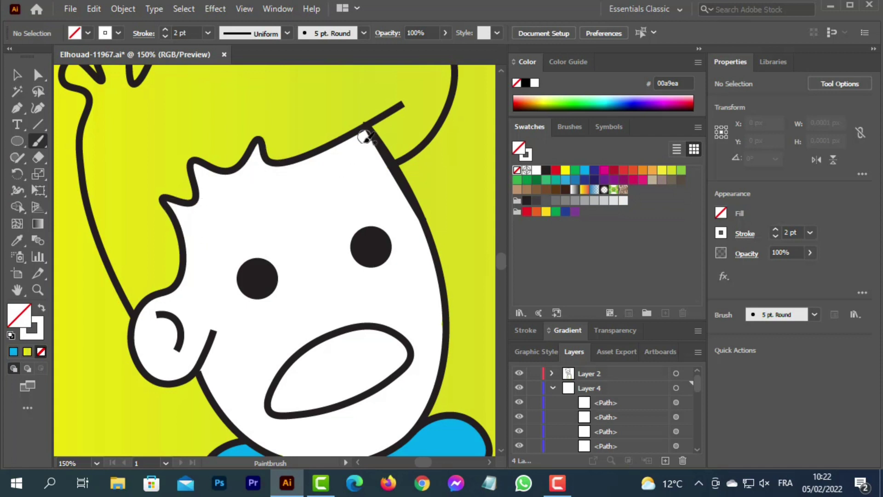
# - Collapse Layer 4's contents, add a new layer above Layer 2 and target it for drawing
pyautogui.scroll(-3, 290, 191)
pyautogui.press('z')
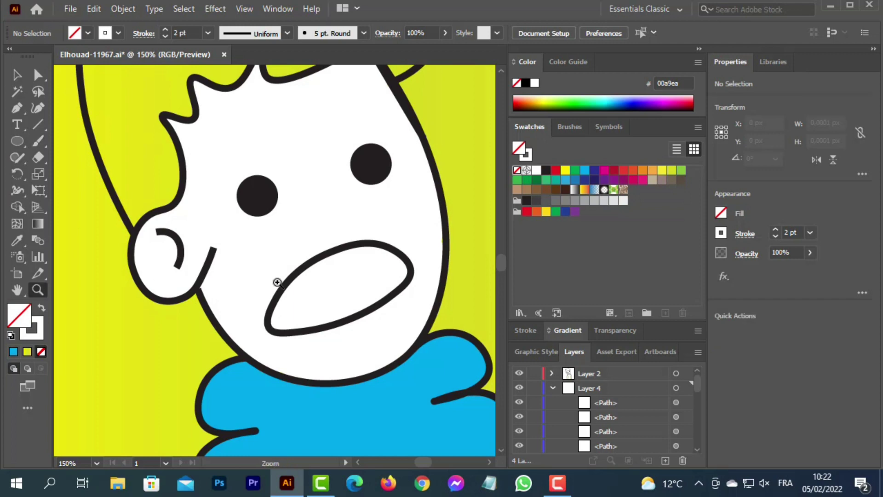
pyautogui.keyDown('alt'); pyautogui.click(277, 282); pyautogui.keyUp('alt')
pyautogui.keyDown('alt'); pyautogui.click(296, 285); pyautogui.keyUp('alt')
pyautogui.press('v')
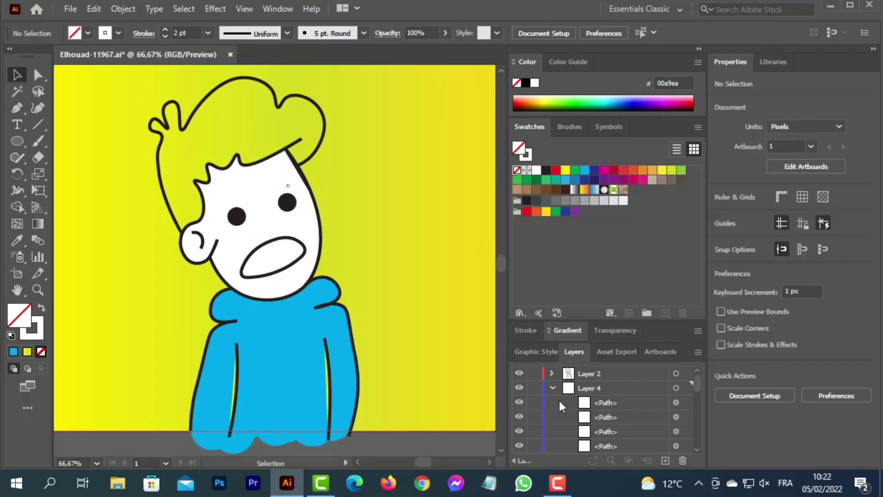
pyautogui.click(553, 388)
pyautogui.click(685, 373)
pyautogui.click(665, 460)
pyautogui.click(684, 374)
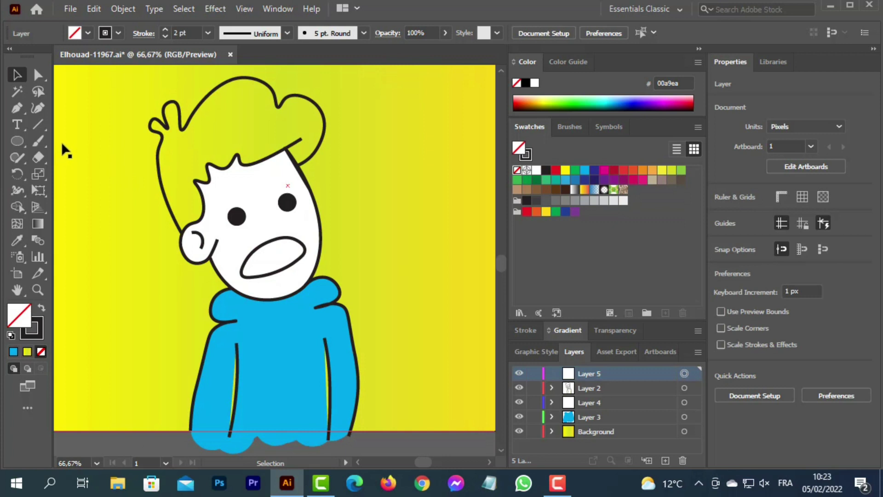
# - Draw a wavy vertical line with the Curvature tool from the mouth's upper edge down to the hoodie's bottom, replacing the misplaced chest point
pyautogui.click(38, 107)
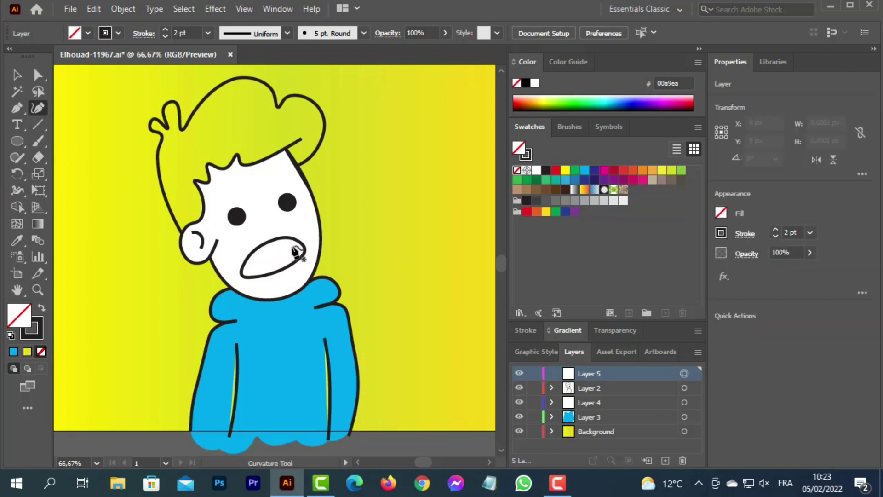
pyautogui.click(287, 241)
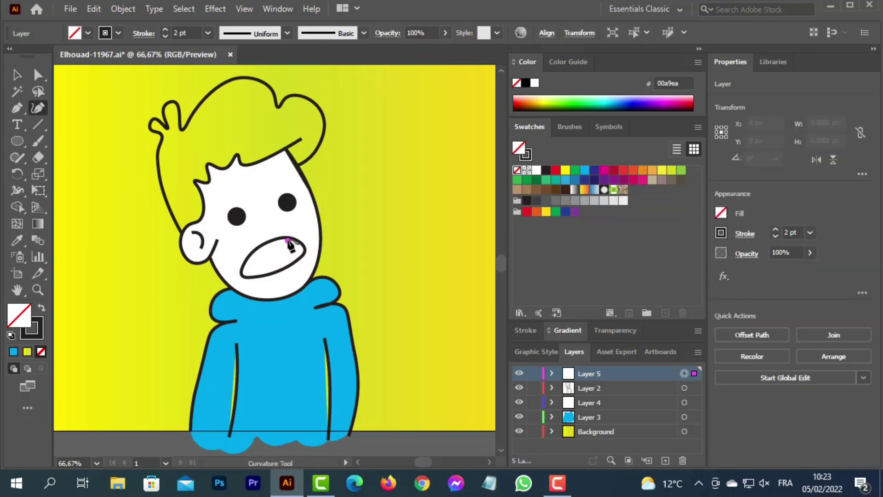
pyautogui.click(291, 250)
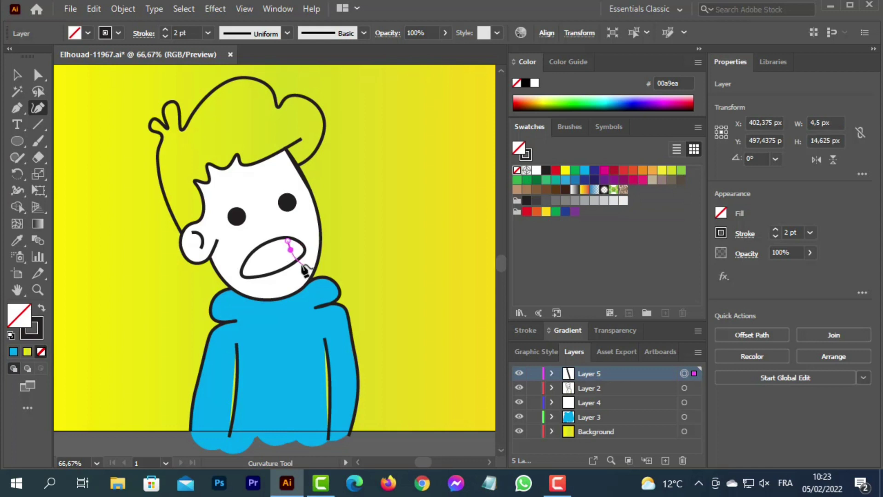
pyautogui.click(300, 266)
pyautogui.click(293, 279)
pyautogui.click(304, 301)
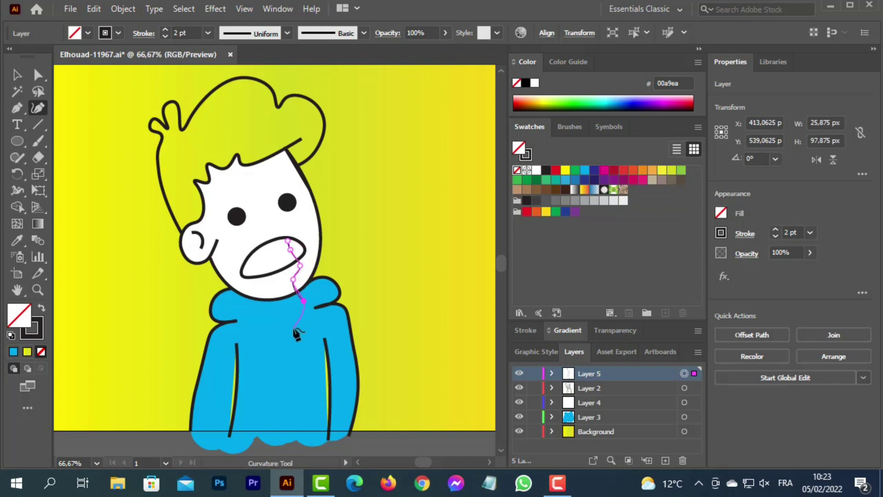
pyautogui.click(297, 383)
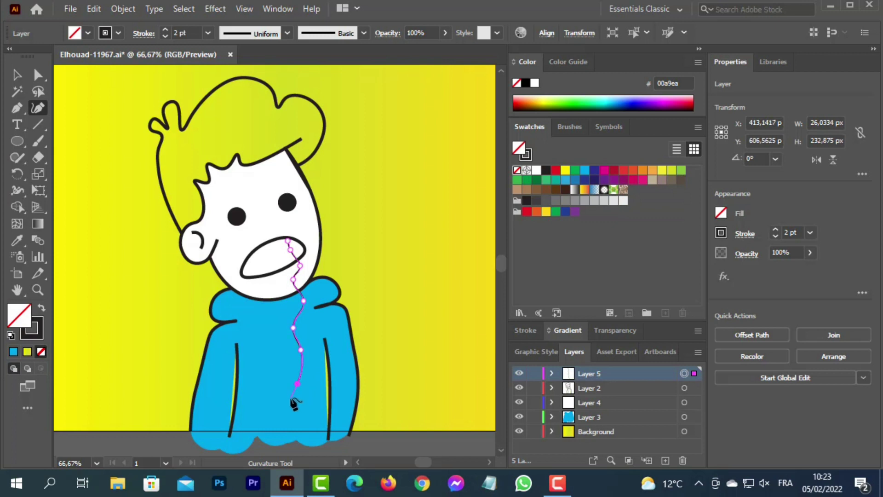
pyautogui.press('Delete')
pyautogui.click(294, 366)
pyautogui.click(304, 382)
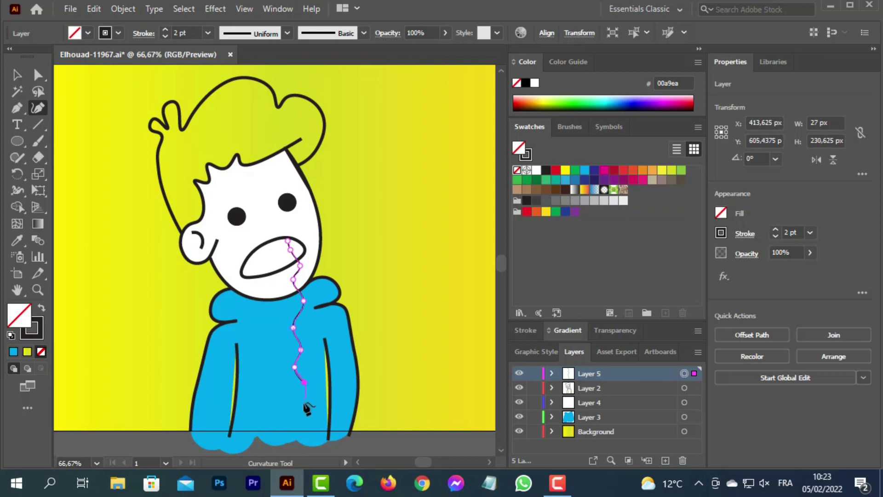
pyautogui.click(298, 402)
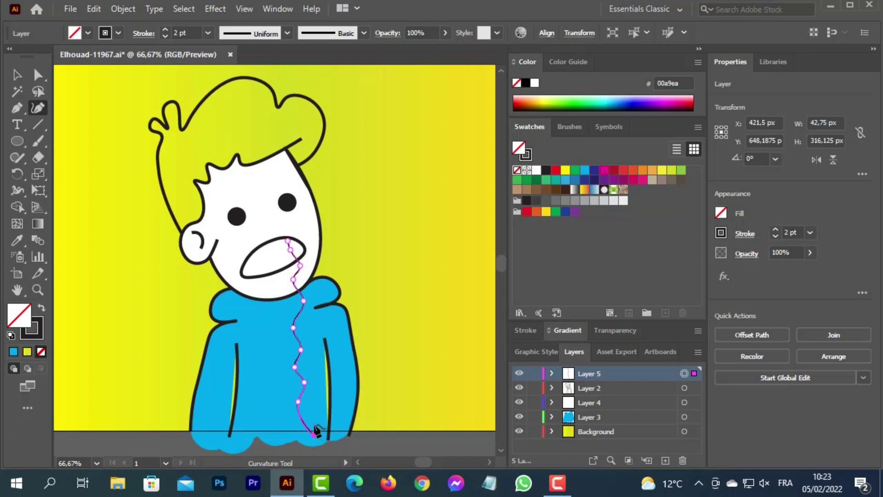
# - Stretch the wavy line upward to a height of 320.75 px, nudge it to X 422.5, Y 644.875 px, and deselect it
pyautogui.click(17, 74)
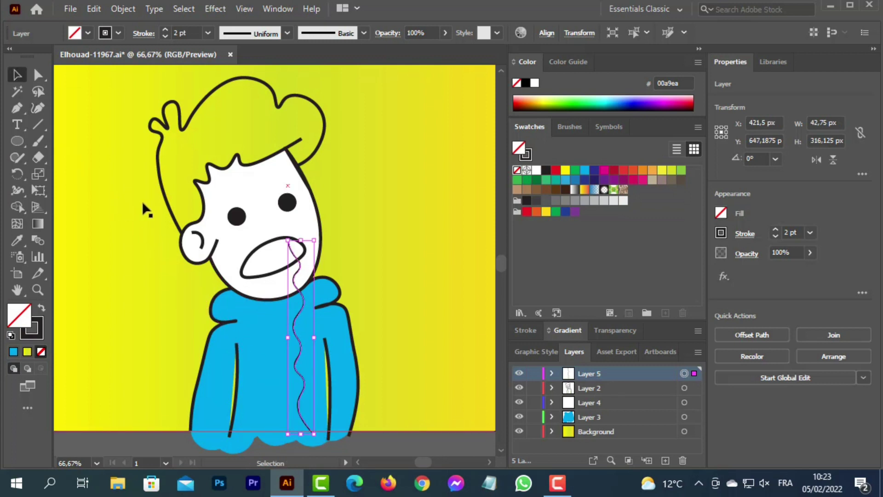
pyautogui.moveTo(301, 240); pyautogui.dragTo(301, 236)
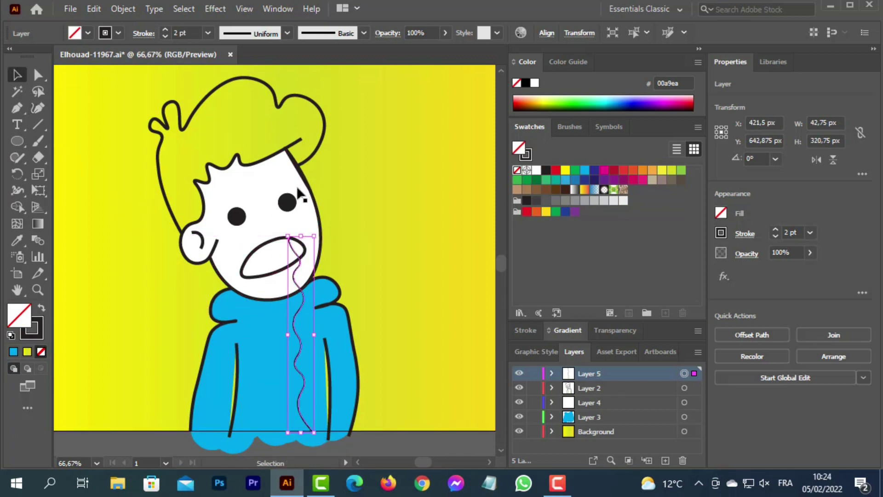
pyautogui.hotkey('ctrl', 'z')
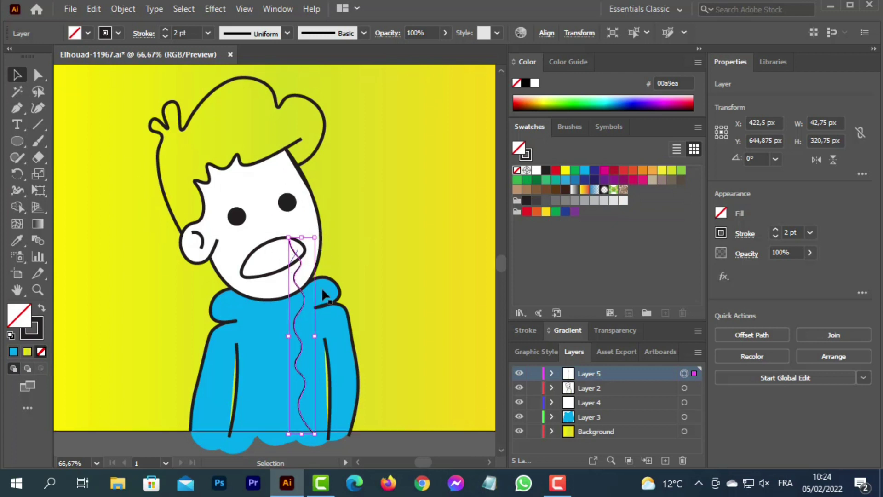
pyautogui.click(346, 254)
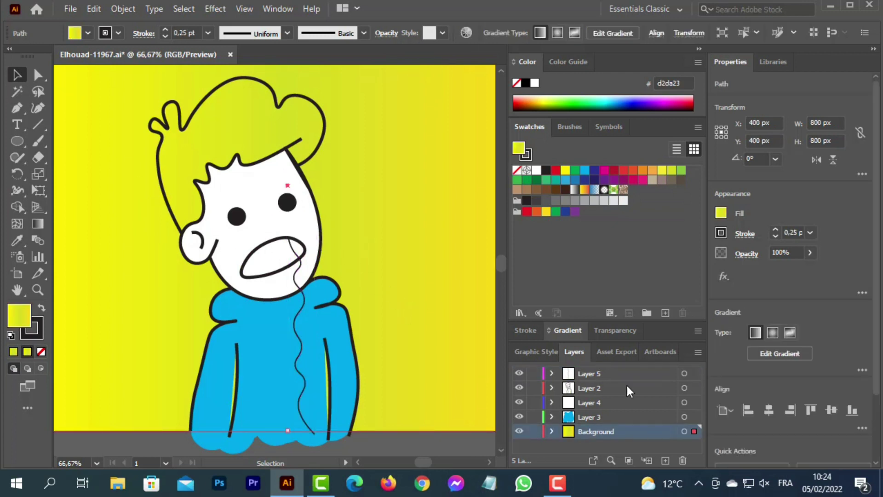
# - Select the wavy line on Layer 5 and set its stroke weight to 8 pt
pyautogui.click(684, 373)
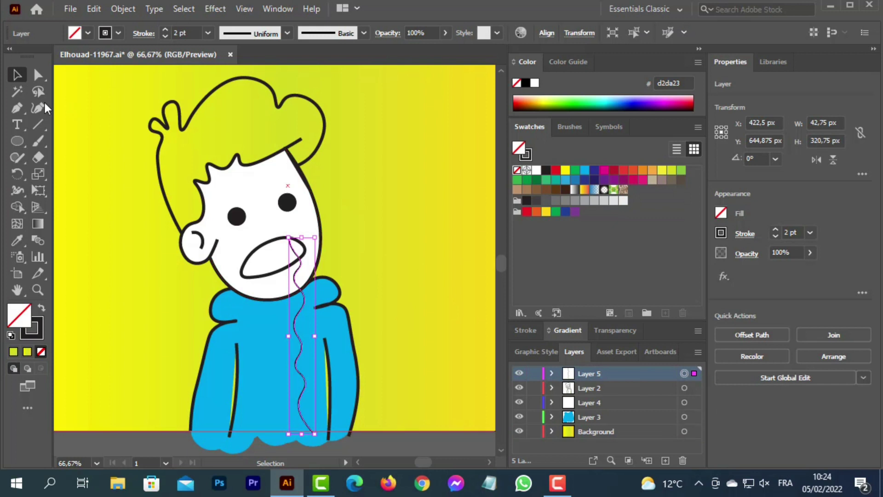
pyautogui.click(810, 232)
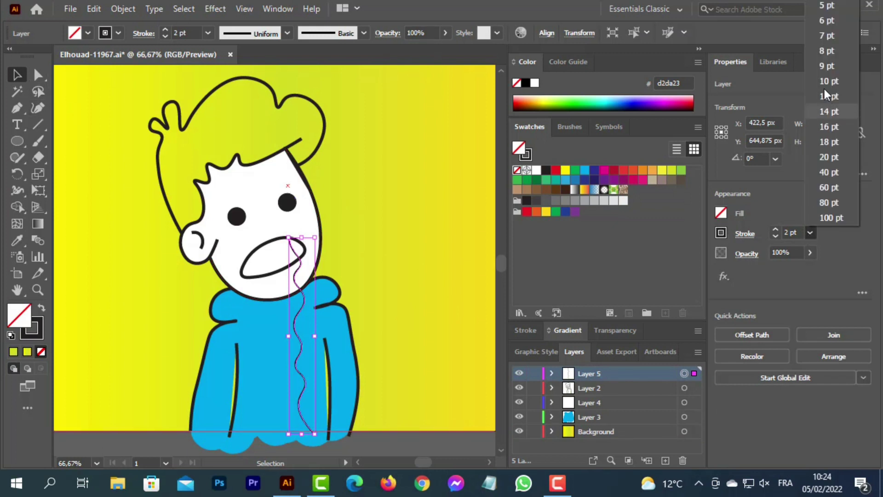
pyautogui.click(824, 89)
# - Try a green fill on the wavy line, then reset its fill to none
pyautogui.click(720, 213)
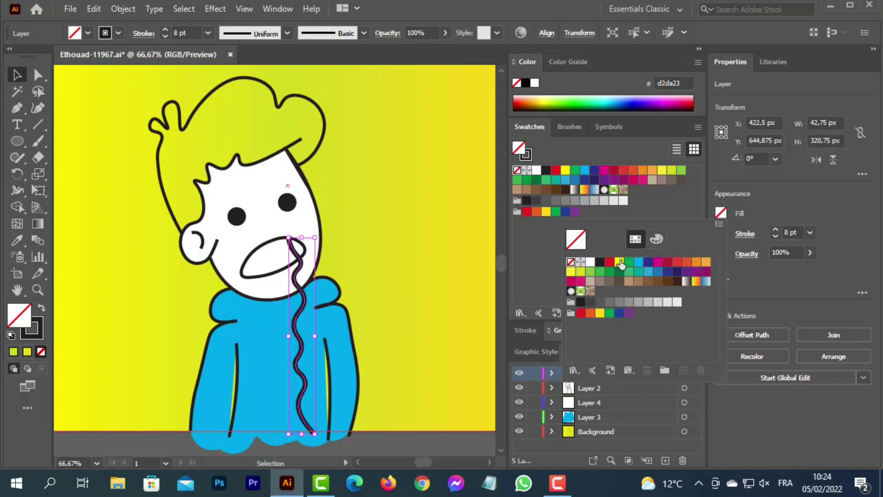
pyautogui.click(613, 278)
pyautogui.click(719, 214)
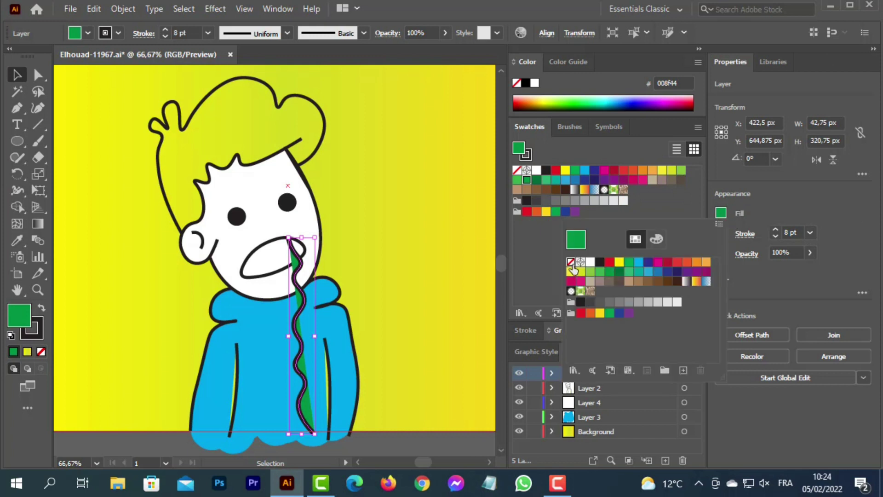
pyautogui.click(570, 262)
# - Colour the wavy line's stroke crimson and thicken it through 12 and 14 pt to 16 pt
pyautogui.click(722, 233)
pyautogui.click(571, 301)
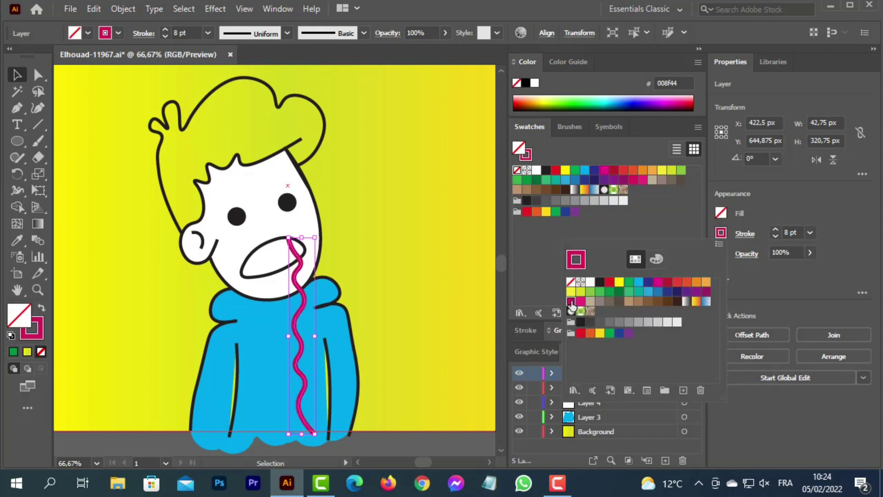
pyautogui.click(814, 233)
pyautogui.click(827, 94)
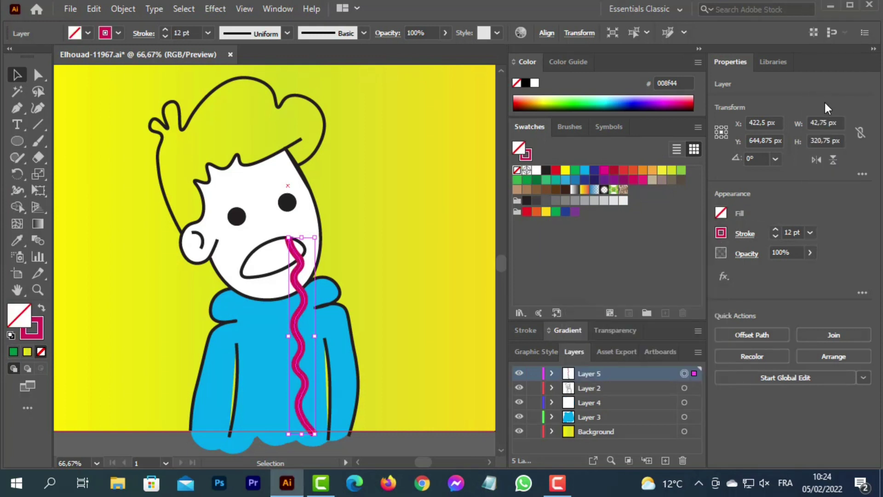
pyautogui.click(810, 234)
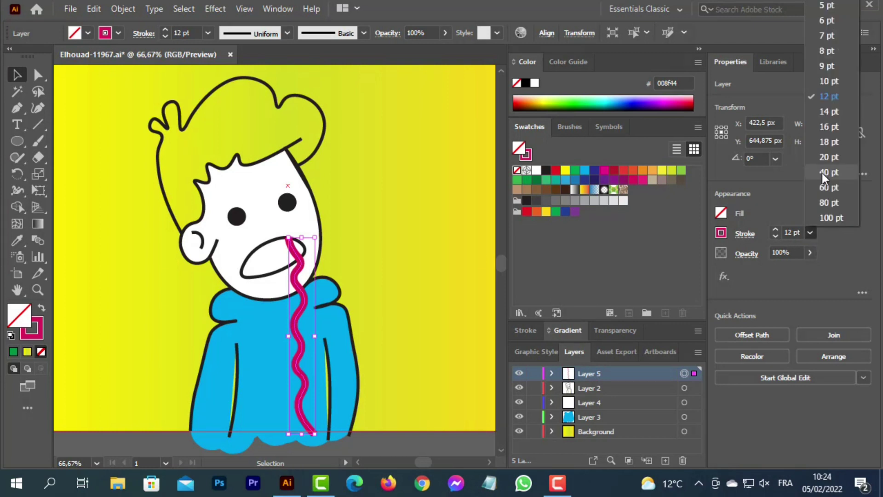
pyautogui.click(832, 109)
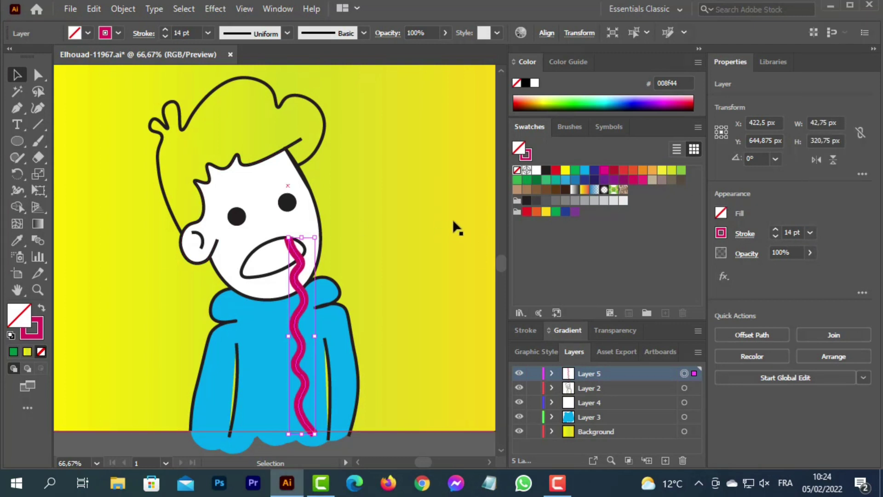
pyautogui.click(812, 233)
pyautogui.click(827, 125)
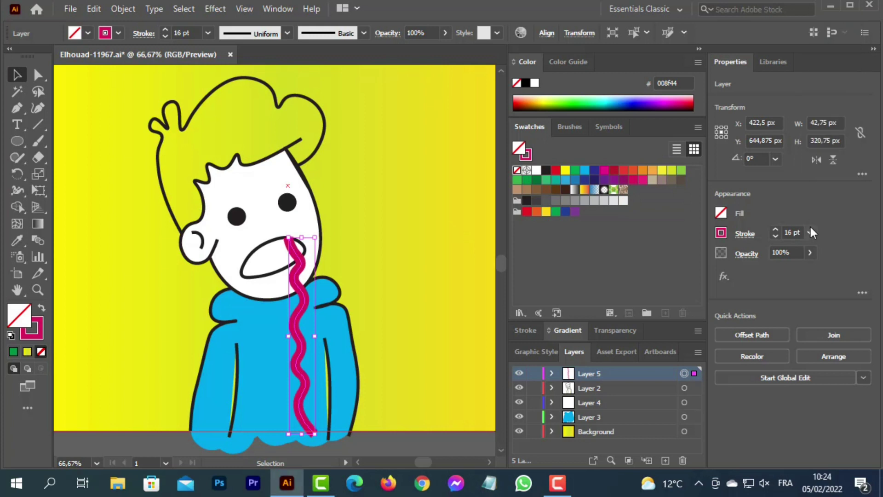
# - Deselect the wavy line and move Layer 5 below Layer 2 in the layer order
pyautogui.scroll(-5, 487, 349)
pyautogui.scroll(3, 392, 329)
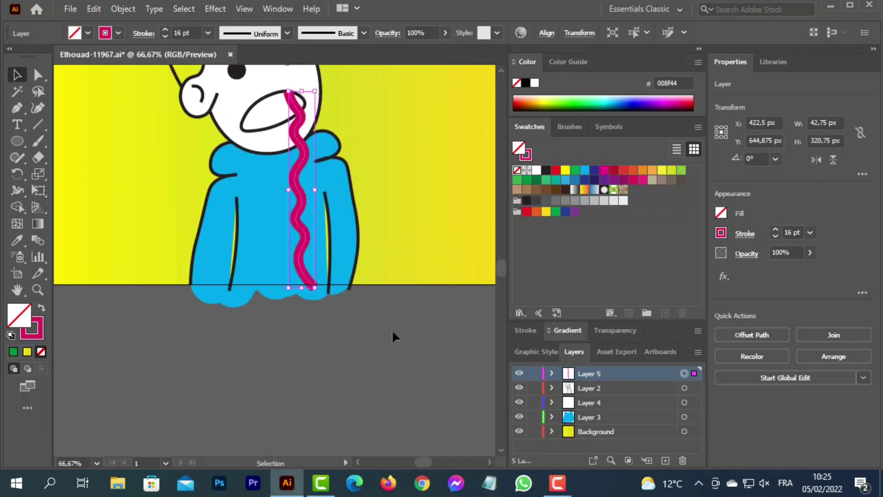
pyautogui.click(423, 433)
pyautogui.moveTo(639, 375); pyautogui.dragTo(629, 394)
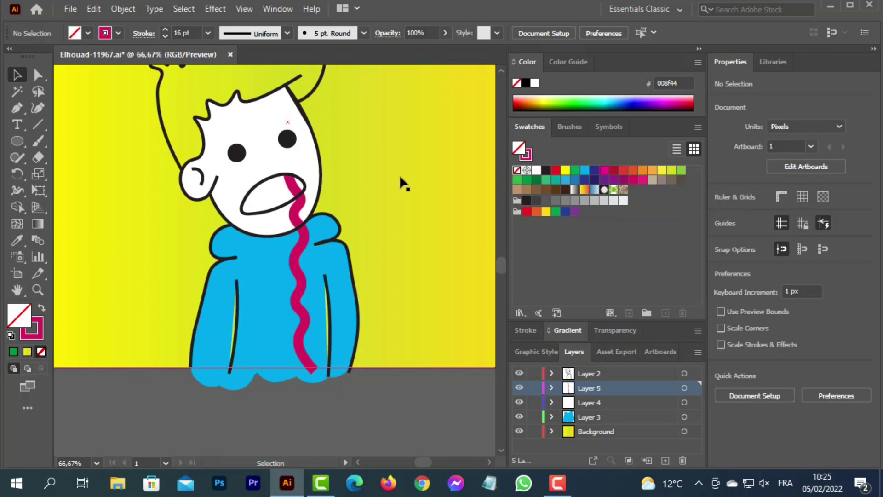
# - Change the wavy line's stroke colour to black and deselect it
pyautogui.click(298, 285)
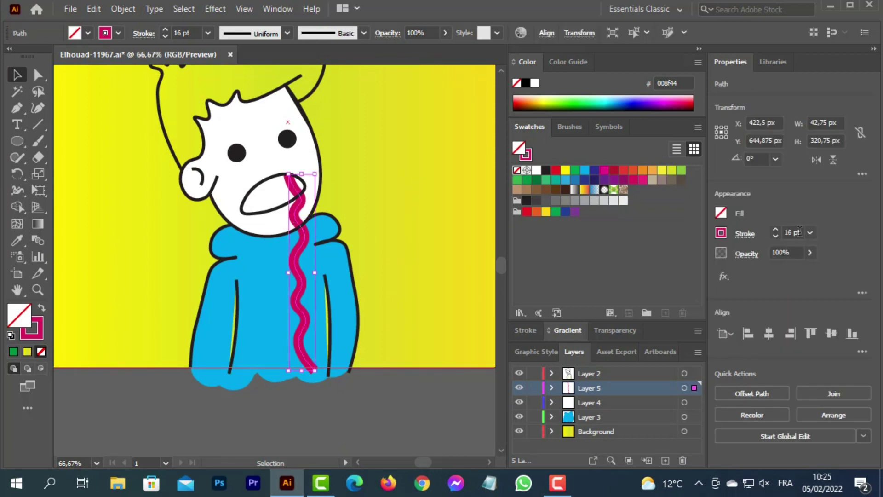
pyautogui.click(721, 233)
pyautogui.click(603, 285)
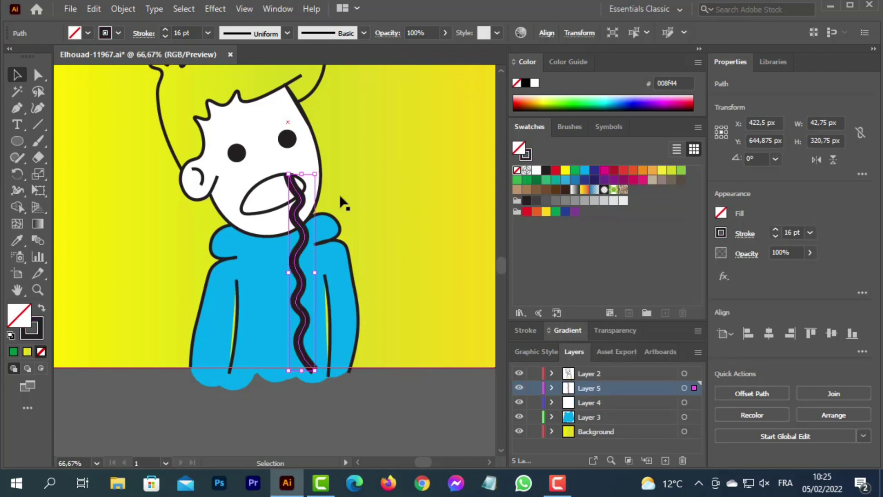
pyautogui.click(349, 180)
# - Nudge the wavy line down 1 px, give it a thinner stroke and deselect it
pyautogui.click(304, 236)
pyautogui.press('Down')
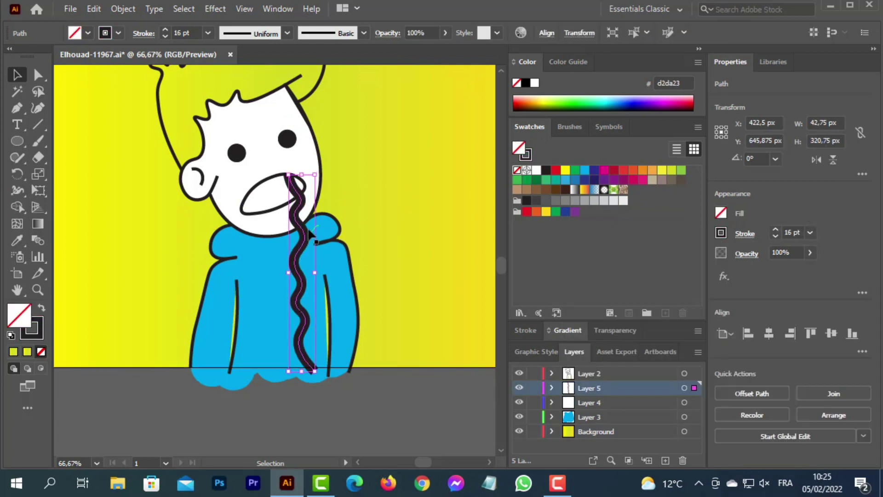
pyautogui.click(358, 189)
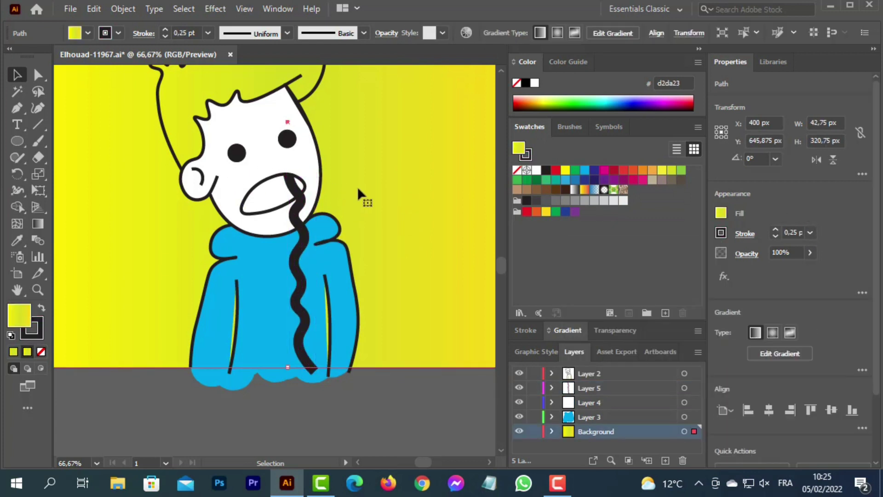
pyautogui.click(298, 229)
pyautogui.click(431, 182)
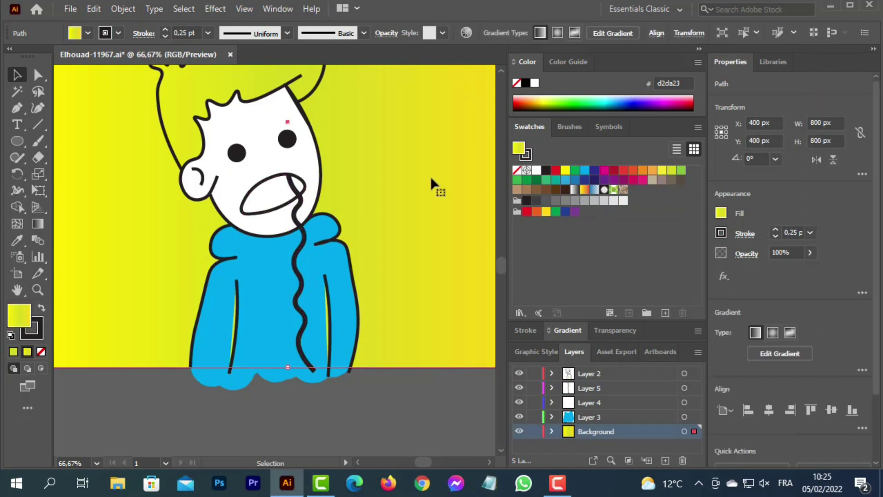
# - Draw a wavy path about 296 px tall on Layer 5 with the Curvature tool, from the mouth's left end to the hoodie's bottom
pyautogui.click(34, 111)
pyautogui.click(638, 388)
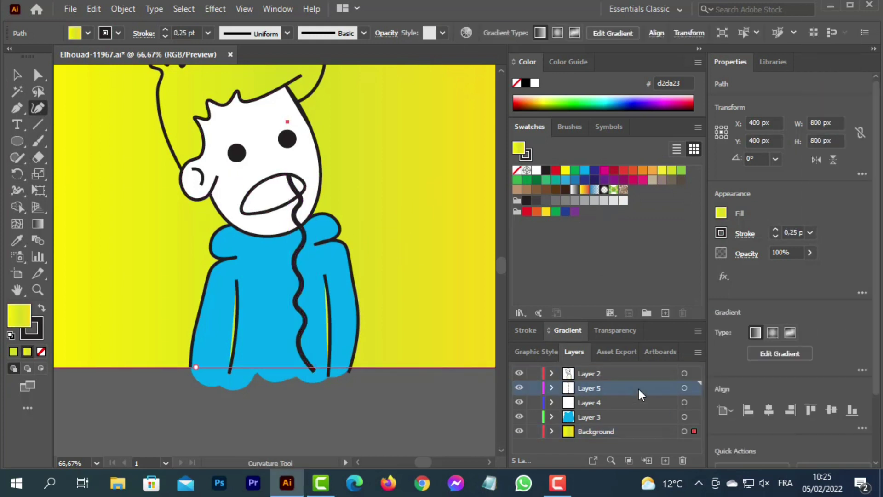
pyautogui.click(253, 195)
pyautogui.click(253, 204)
pyautogui.click(246, 226)
pyautogui.click(242, 241)
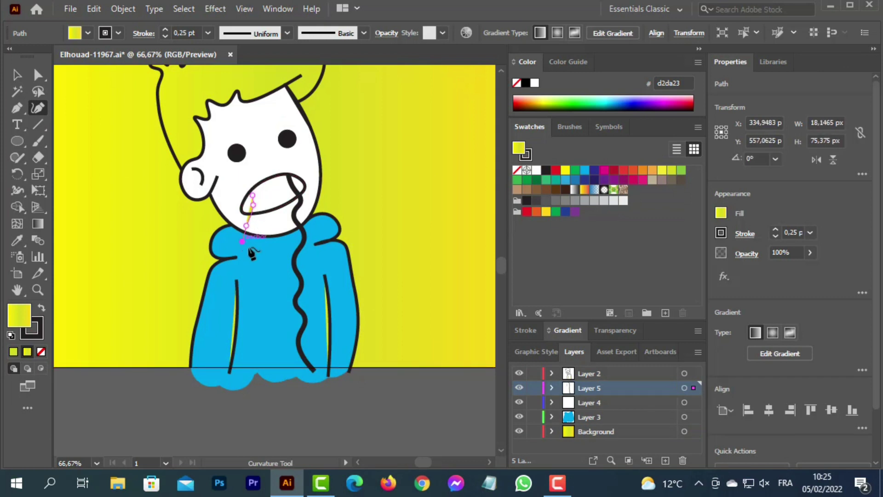
pyautogui.click(251, 250)
pyautogui.click(242, 263)
pyautogui.click(243, 296)
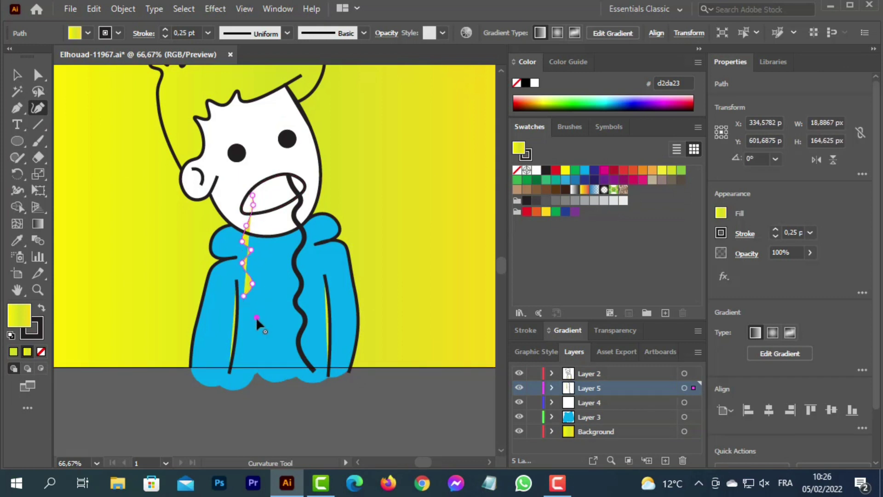
pyautogui.click(257, 317)
pyautogui.click(243, 341)
pyautogui.click(257, 377)
# - Remove the new wavy path's fill and set its stroke to 8 pt
pyautogui.click(720, 214)
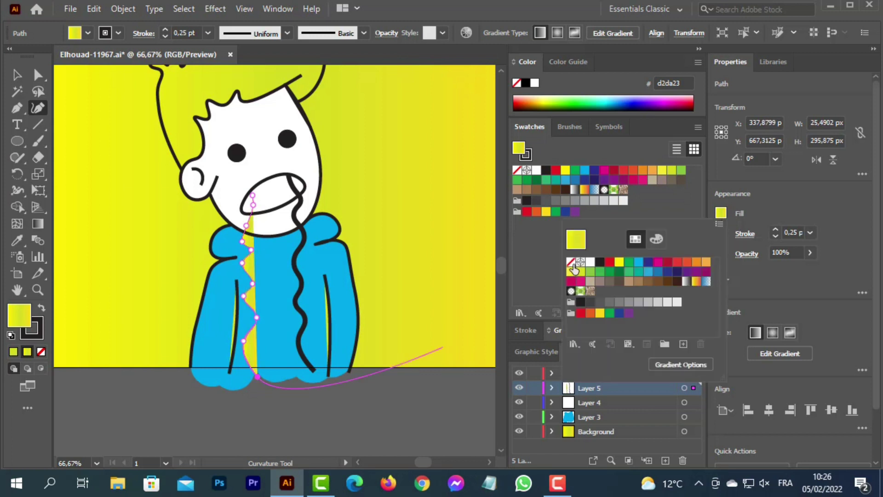
pyautogui.click(572, 263)
pyautogui.click(784, 210)
pyautogui.click(721, 233)
pyautogui.click(810, 232)
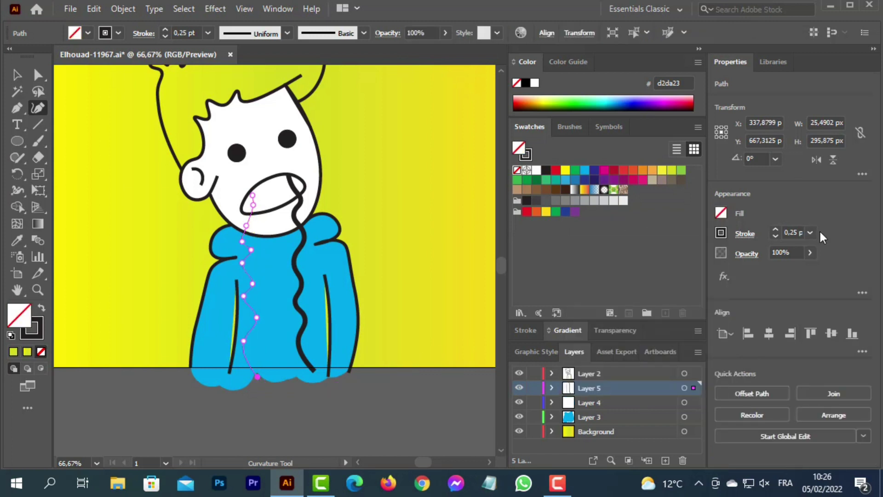
pyautogui.click(810, 233)
pyautogui.click(832, 51)
# - Nudge the left wavy line up about 12 px so its top meets the mouth outline, and deselect it
pyautogui.click(17, 75)
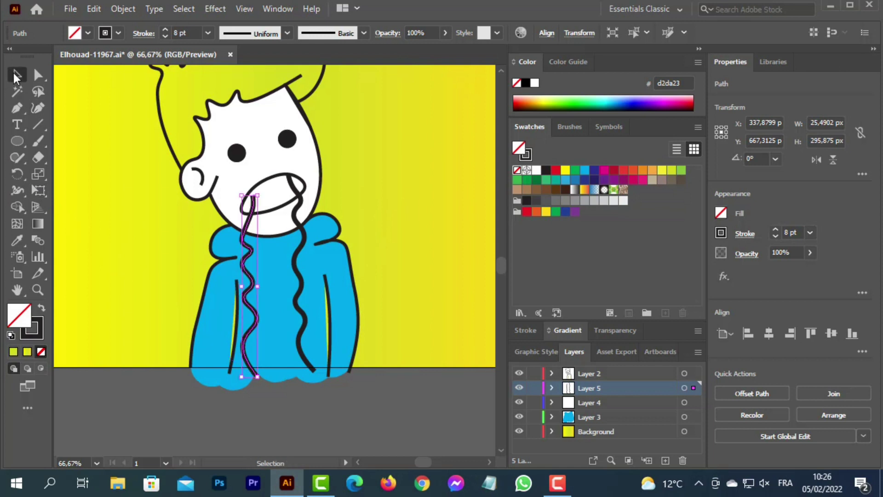
pyautogui.press('Up')
pyautogui.press('Up')
pyautogui.press('Up')
pyautogui.press('Up')
pyautogui.press('Up')
pyautogui.press('Up')
pyautogui.press('Up')
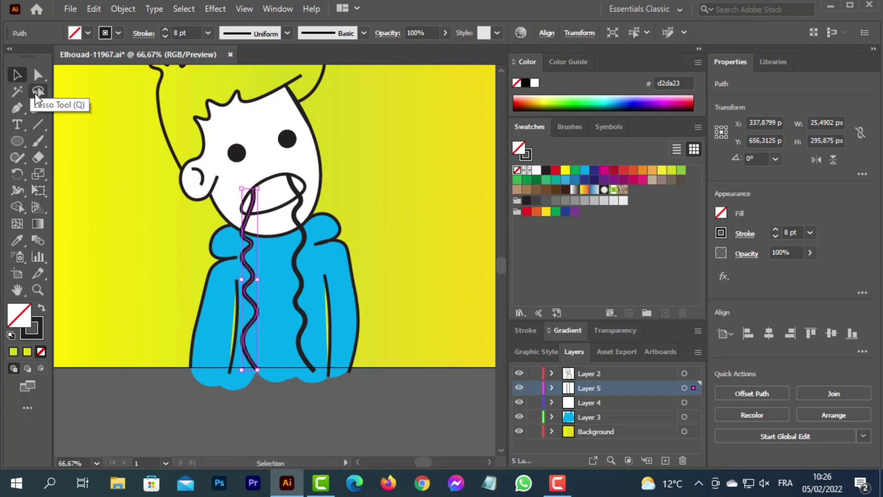
pyautogui.click(352, 173)
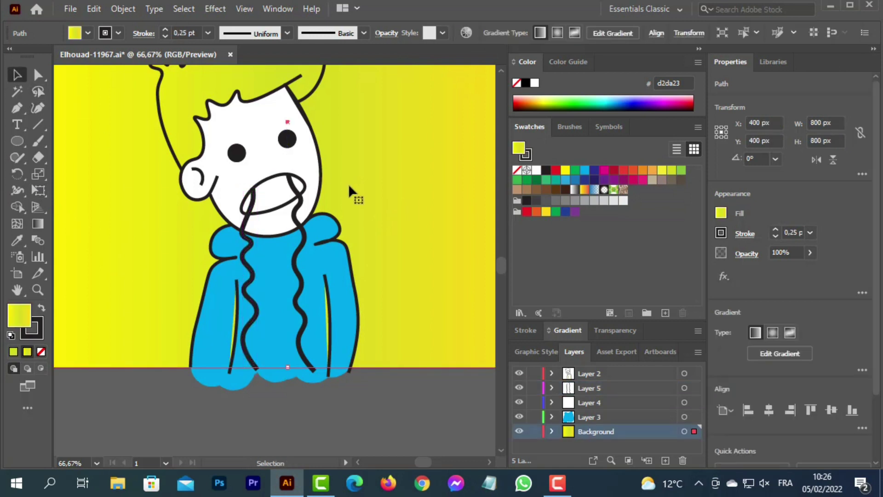
# - Cut the mouth outline with the Scissors near both wavy lines and delete the lower lip segment between them
pyautogui.click(275, 207)
pyautogui.click(38, 108)
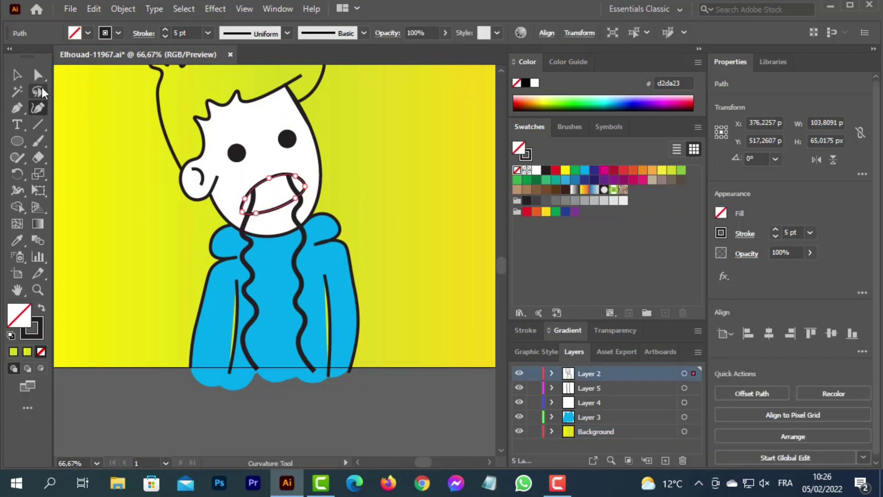
pyautogui.press('v')
pyautogui.click(38, 290)
pyautogui.click(253, 280)
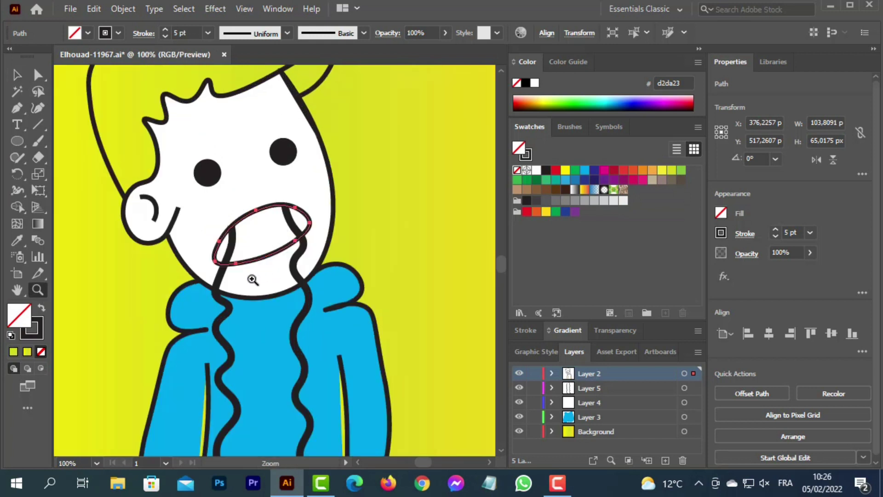
pyautogui.click(276, 281)
pyautogui.click(299, 281)
pyautogui.click(17, 74)
pyautogui.moveTo(41, 157); pyautogui.dragTo(88, 175)
pyautogui.click(358, 195)
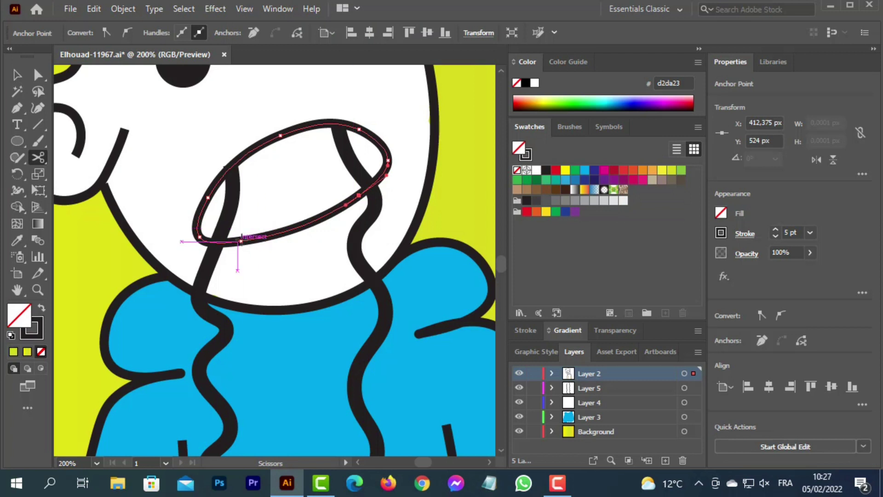
pyautogui.click(241, 240)
pyautogui.press('Delete')
# - Reshape the open mouth outline with the Curvature tool so both cut ends land on the wavy lines
pyautogui.click(16, 75)
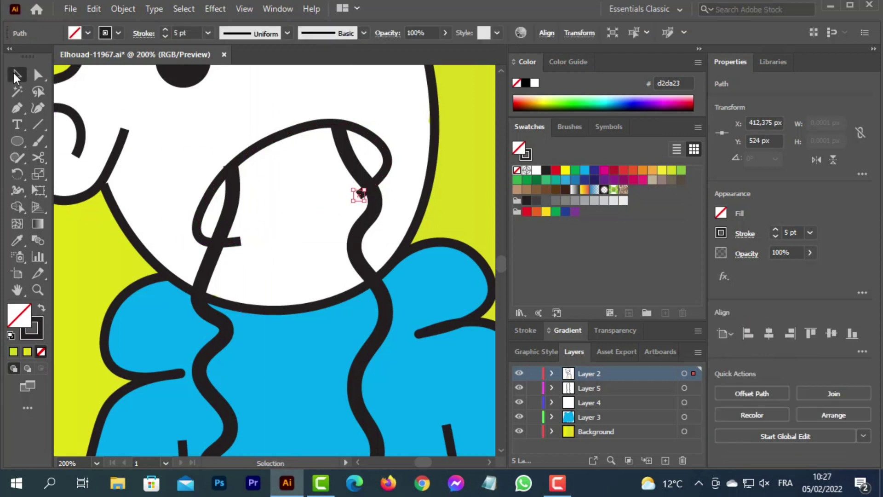
pyautogui.click(37, 108)
pyautogui.click(217, 175)
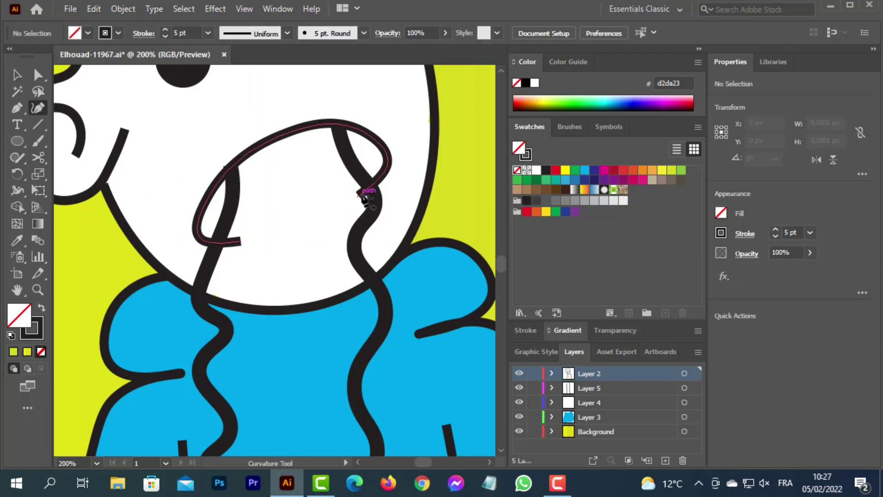
pyautogui.click(241, 241)
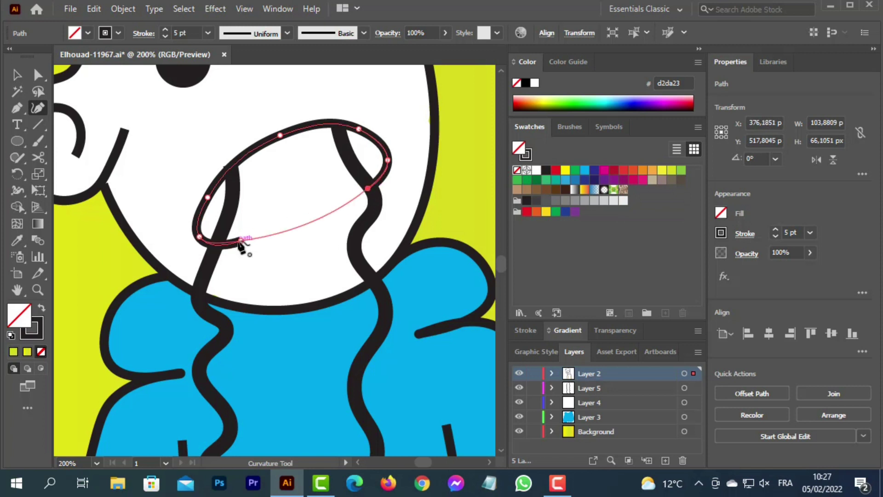
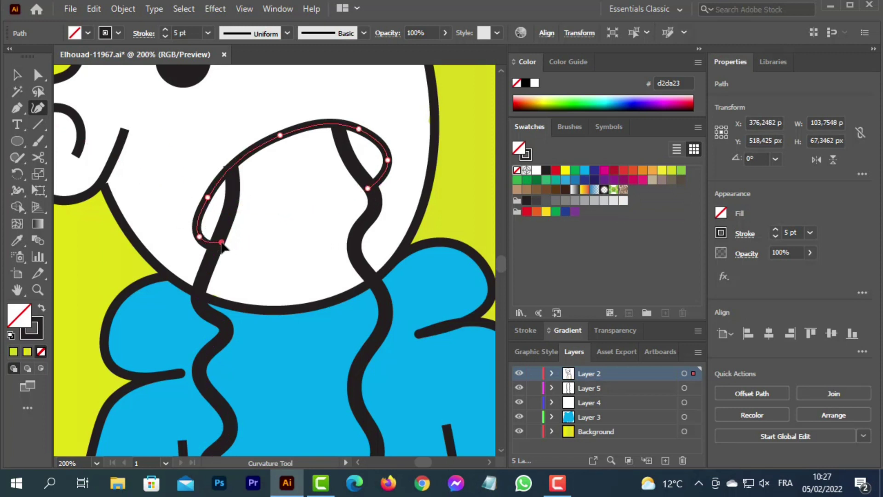
pyautogui.click(216, 247)
# - Adjust the top anchor of the left wavy line to meet the upper mouth outline and deselect it
pyautogui.click(17, 75)
pyautogui.click(232, 186)
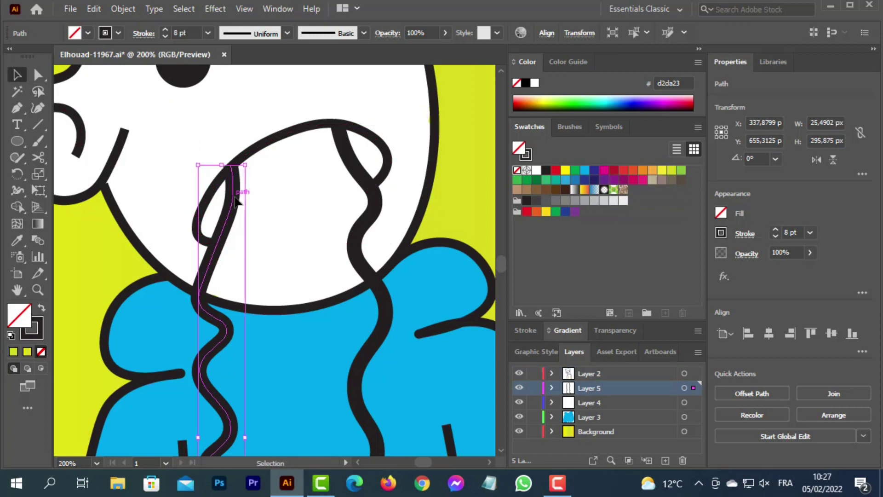
pyautogui.hotkey('shift', '~')
pyautogui.click(17, 75)
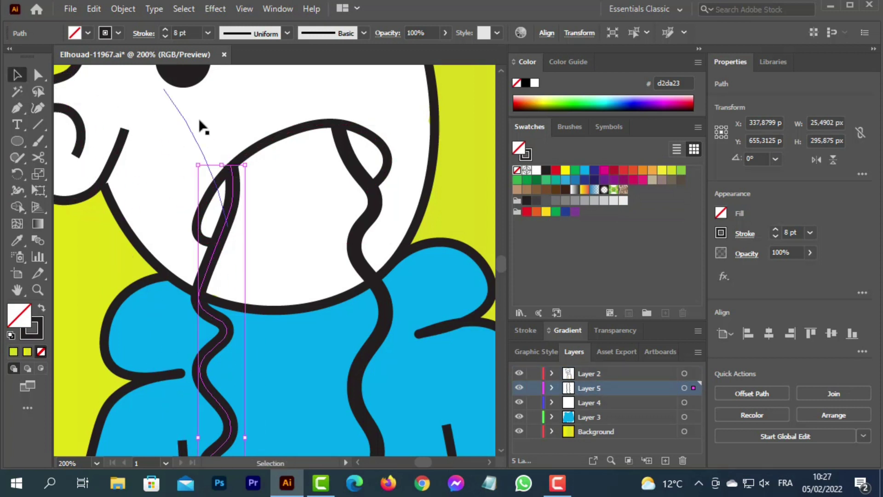
pyautogui.moveTo(249, 159); pyautogui.dragTo(248, 164)
pyautogui.click(37, 291)
pyautogui.keyDown('alt'); pyautogui.click(318, 249); pyautogui.keyUp('alt')
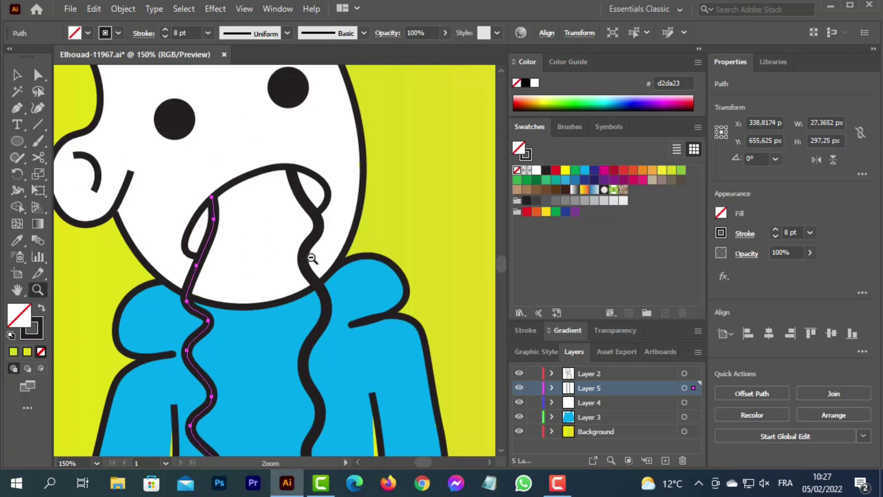
pyautogui.keyDown('alt'); pyautogui.click(271, 293); pyautogui.keyUp('alt')
pyautogui.keyDown('alt'); pyautogui.click(275, 293); pyautogui.keyUp('alt')
pyautogui.click(16, 74)
pyautogui.click(491, 303)
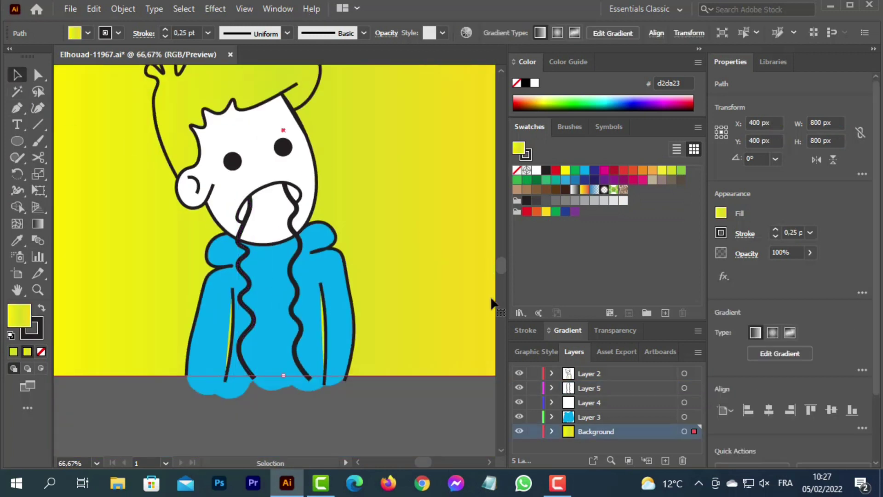
# - Draw a wavy path about 322 px tall on Layer 5, following the inner side of the right black line from mouth to hoodie bottom
pyautogui.click(667, 390)
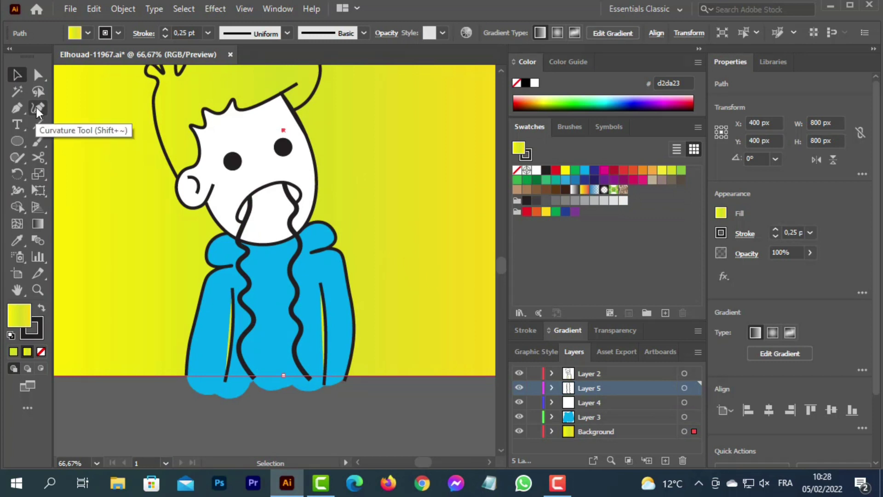
pyautogui.click(37, 289)
pyautogui.click(275, 300)
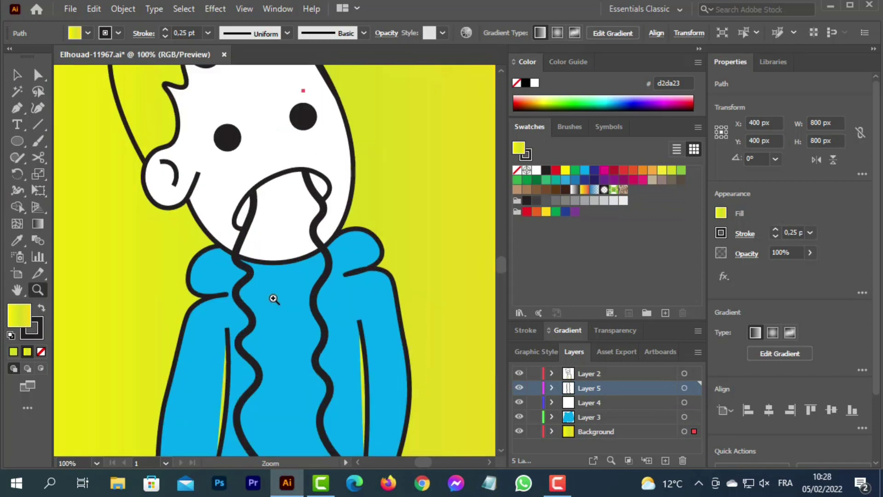
pyautogui.scroll(-1, 281, 270)
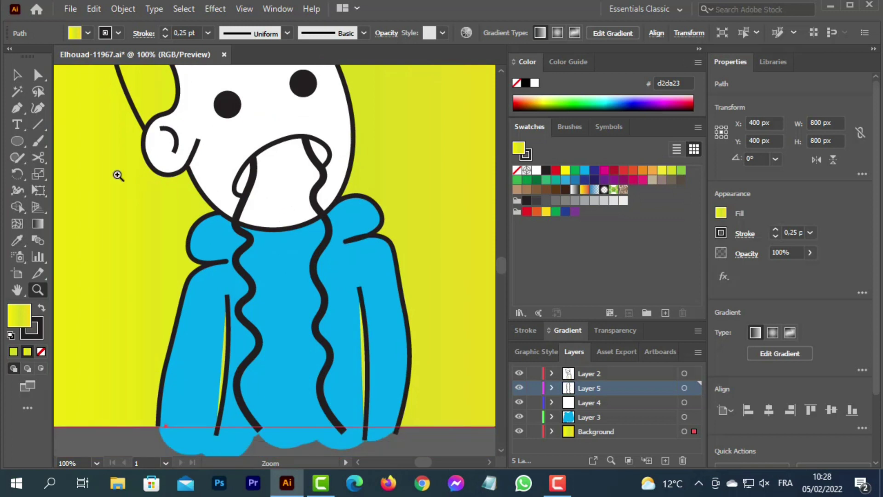
pyautogui.click(17, 75)
pyautogui.click(37, 108)
pyautogui.click(643, 386)
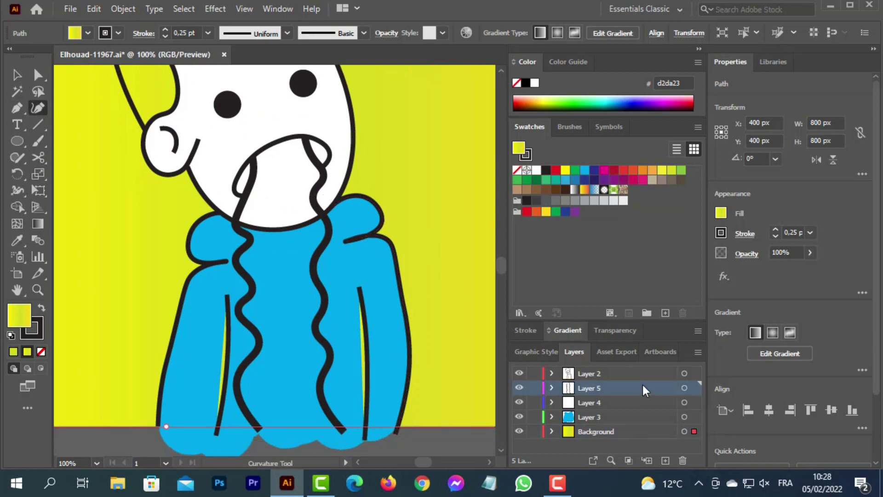
pyautogui.click(293, 144)
pyautogui.click(304, 158)
pyautogui.click(312, 174)
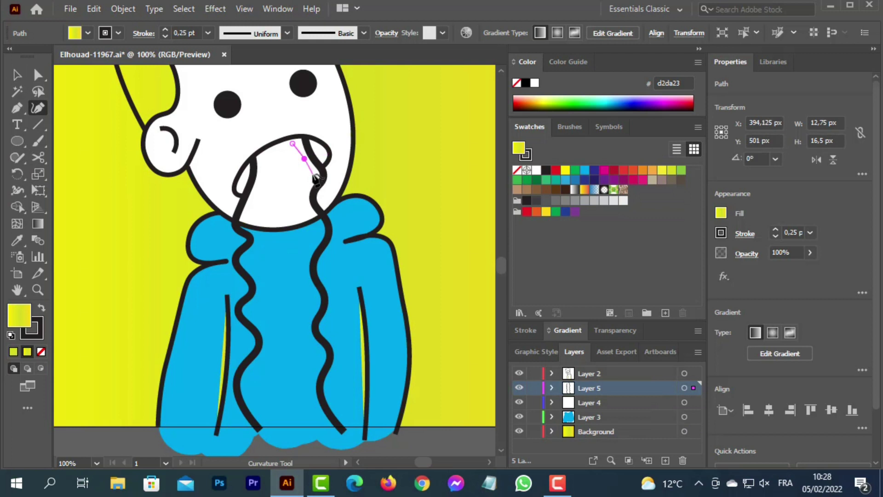
pyautogui.click(302, 193)
pyautogui.click(318, 228)
pyautogui.click(305, 258)
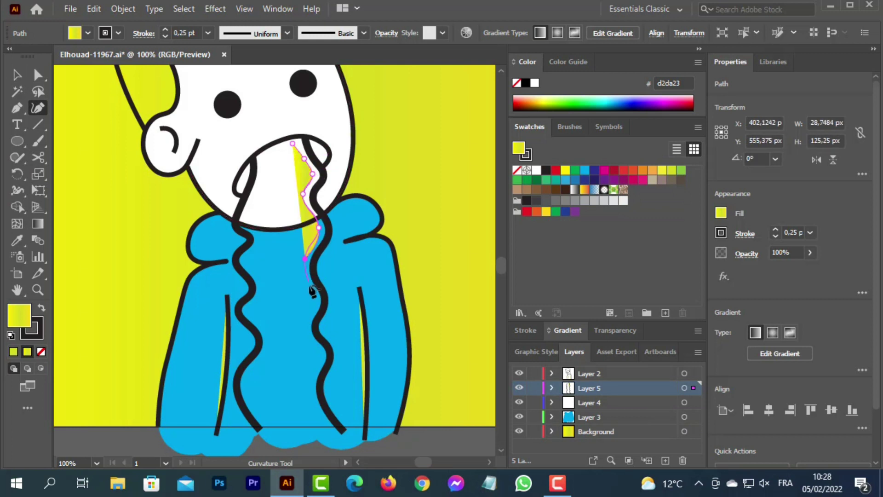
pyautogui.click(314, 292)
pyautogui.click(313, 309)
pyautogui.click(304, 325)
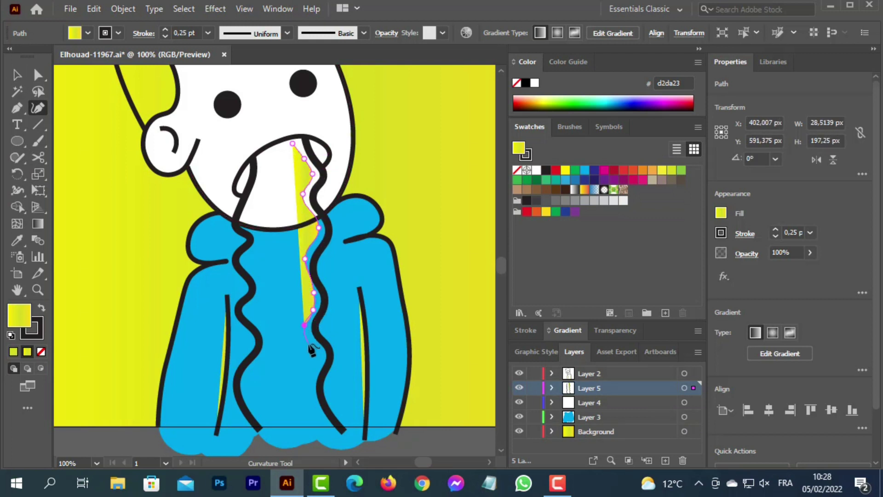
pyautogui.click(308, 388)
pyautogui.click(321, 439)
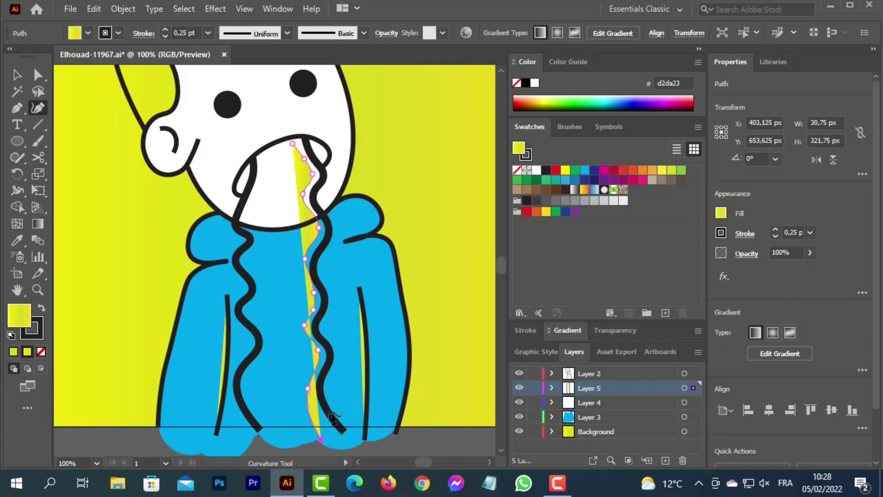
# - Remove the path's fill and give it a magenta stroke of 16 pt
pyautogui.click(721, 213)
pyautogui.click(570, 262)
pyautogui.click(721, 233)
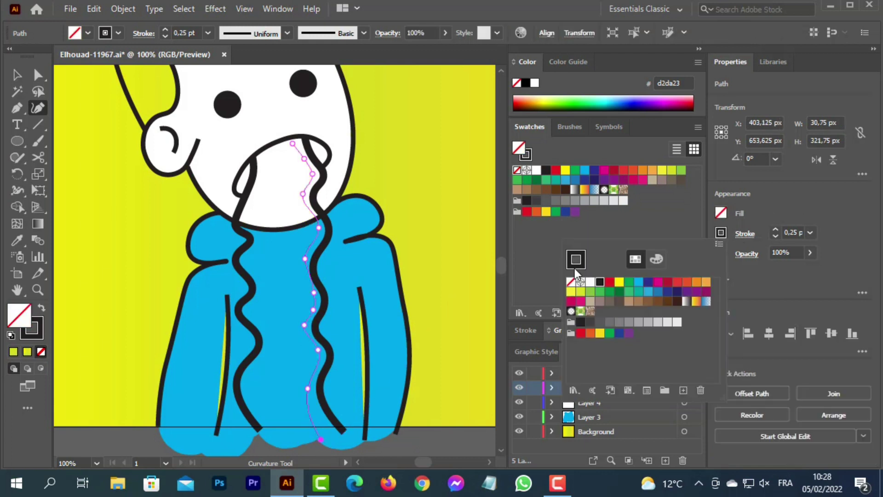
pyautogui.click(581, 302)
pyautogui.click(810, 232)
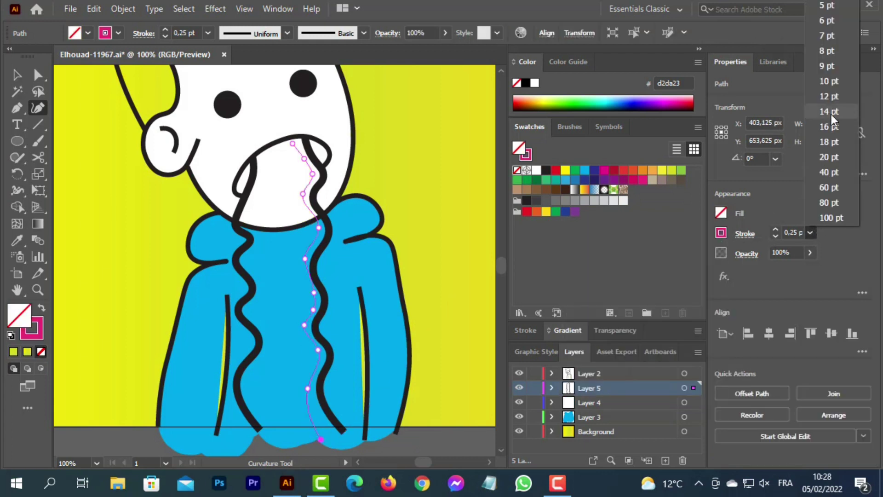
pyautogui.click(830, 135)
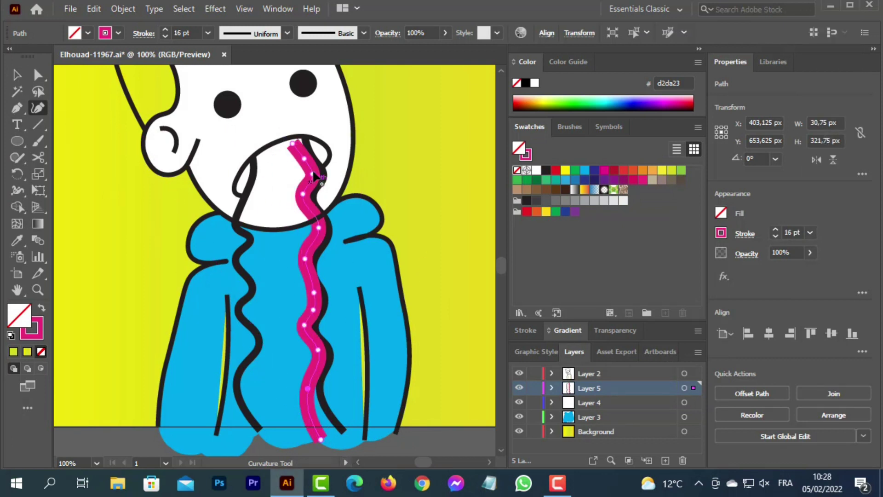
# - Move and add anchors along the magenta line so it starts at the upper lip and hugs the right black wavy line
pyautogui.moveTo(293, 143); pyautogui.dragTo(294, 136)
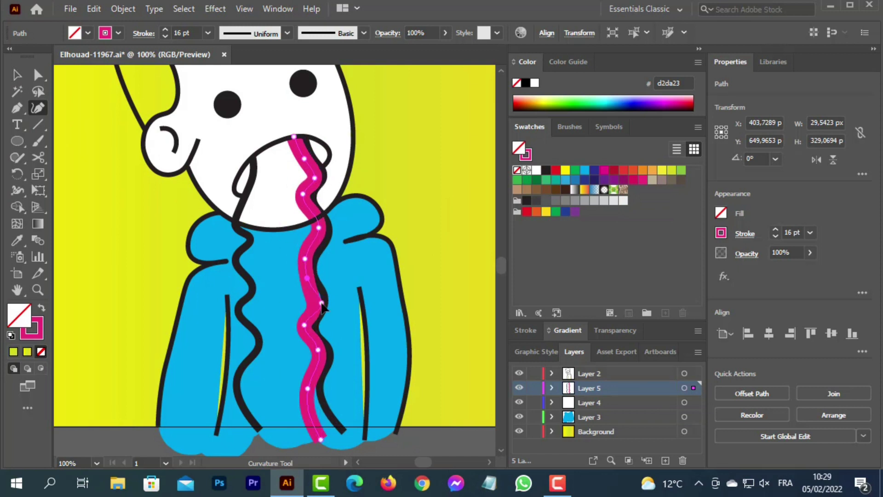
pyautogui.moveTo(318, 354); pyautogui.dragTo(324, 357)
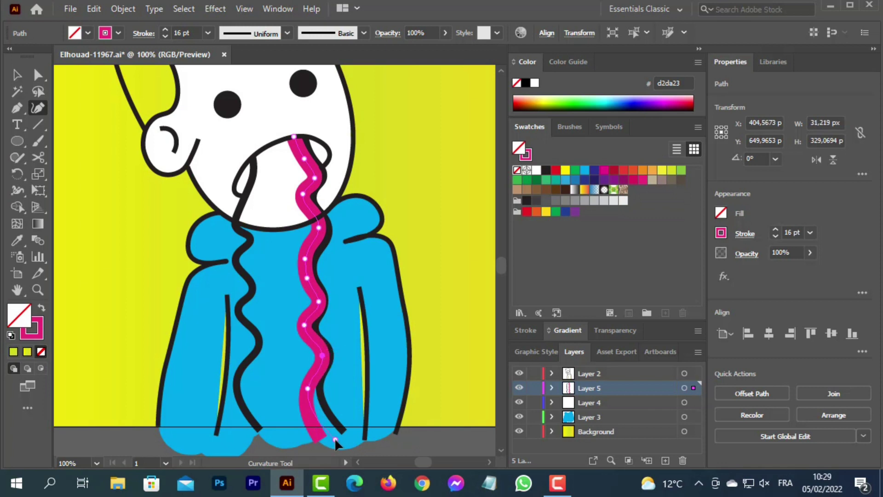
pyautogui.moveTo(335, 439); pyautogui.dragTo(335, 439)
pyautogui.click(307, 389)
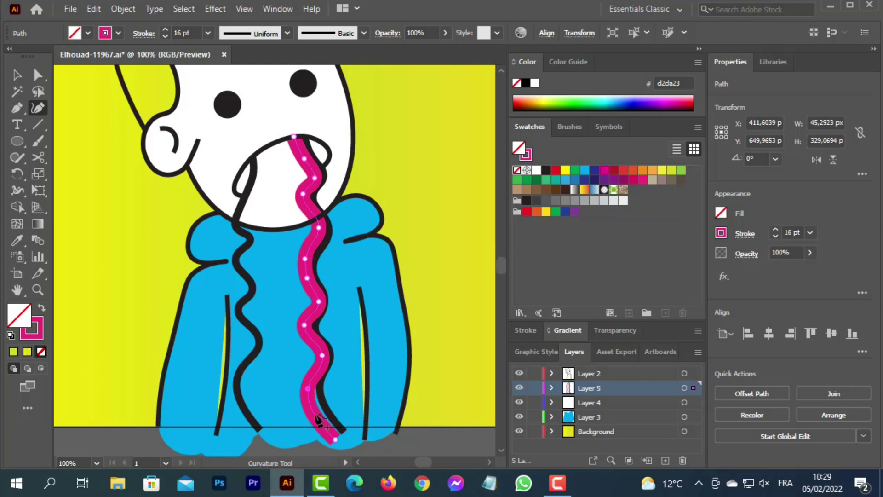
pyautogui.moveTo(313, 412); pyautogui.dragTo(322, 413)
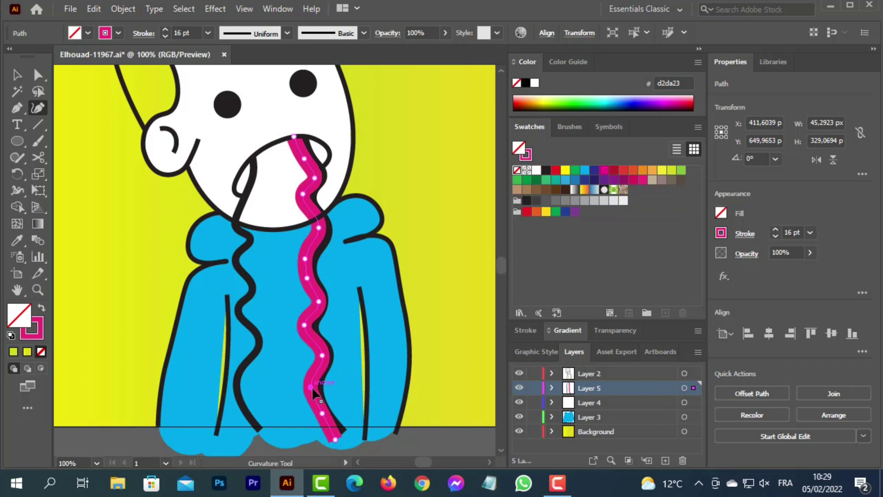
pyautogui.press('v')
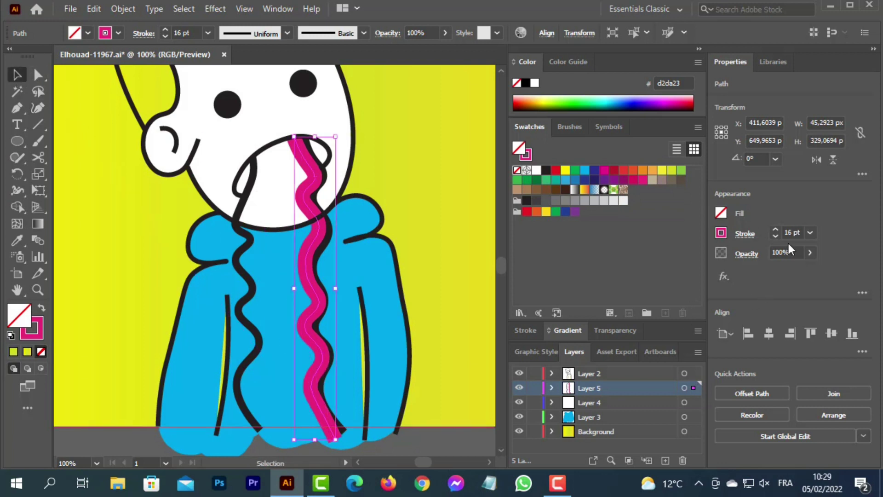
# - Set the magenta wavy line's stroke to 18 pt and shift the line about 2 px left
pyautogui.click(810, 232)
pyautogui.click(827, 110)
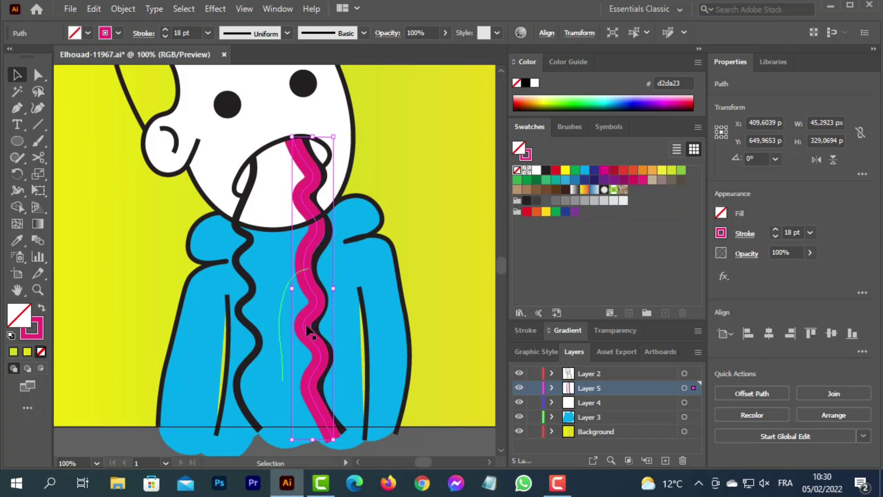
pyautogui.hotkey('shift', '`')
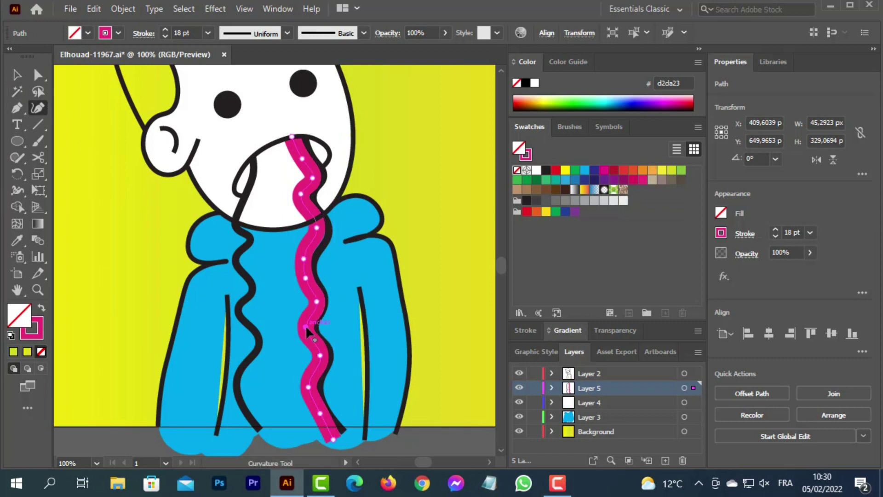
pyautogui.click(17, 74)
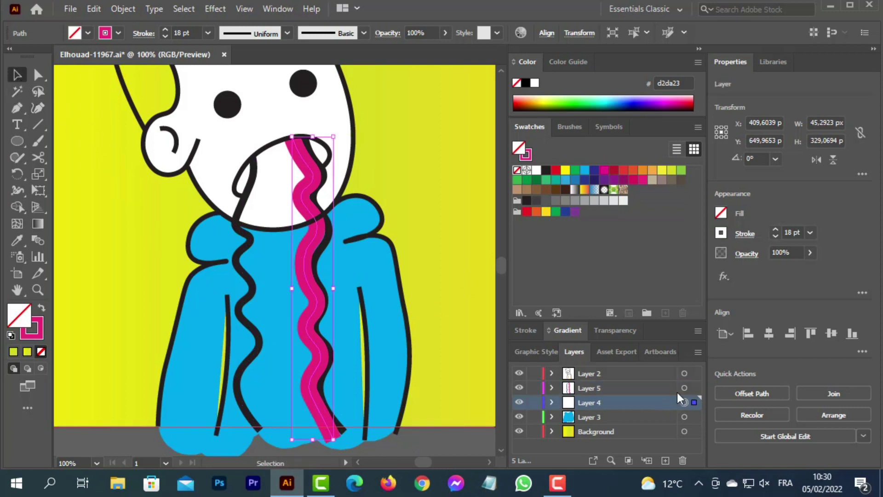
# - Draw a white 18 pt wavy path about 320 px tall on Layer 5, following the inner side of the left black line from mouth to hoodie bottom
pyautogui.click(684, 402)
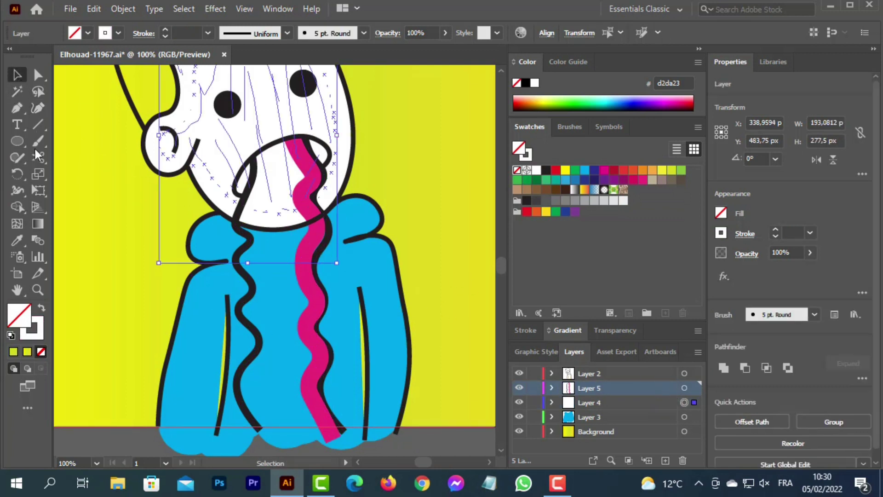
pyautogui.hotkey('shift', '`')
pyautogui.click(270, 148)
pyautogui.click(257, 201)
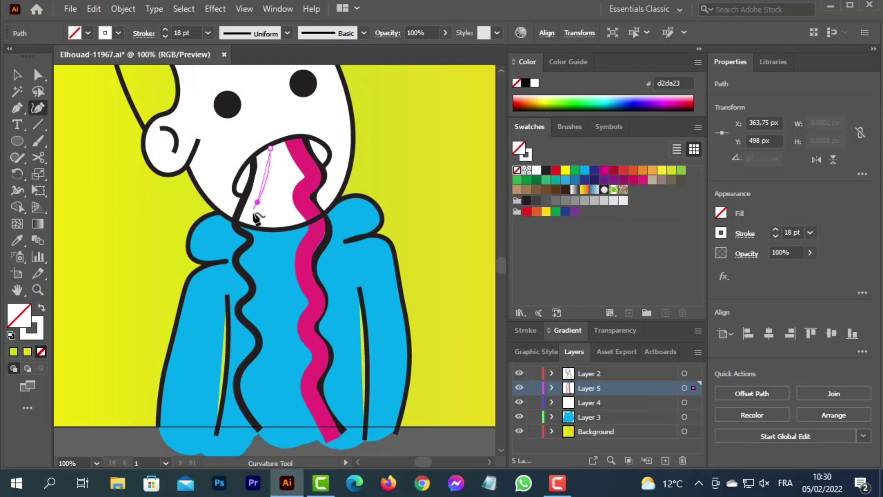
pyautogui.click(248, 218)
pyautogui.click(262, 237)
pyautogui.click(243, 260)
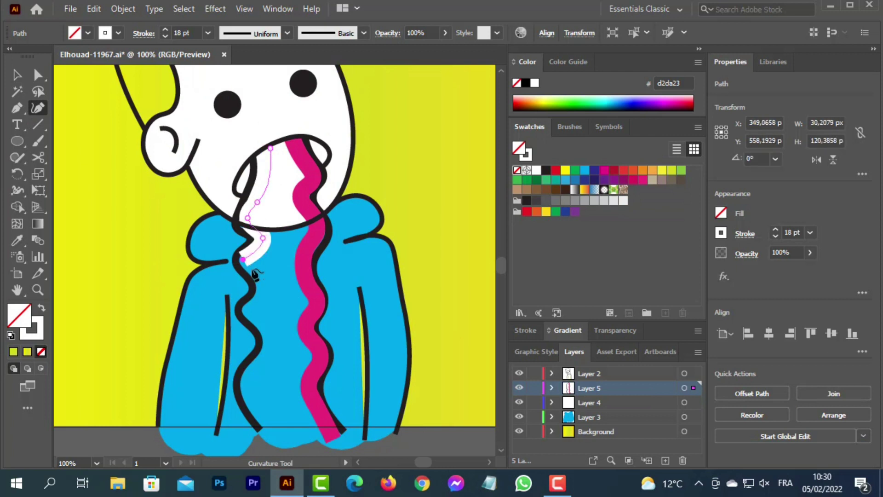
pyautogui.click(267, 286)
pyautogui.click(254, 305)
pyautogui.click(253, 314)
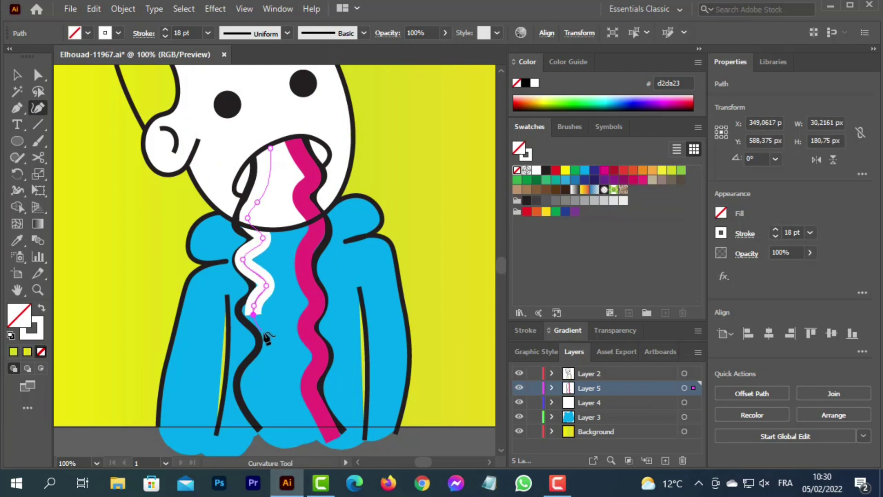
pyautogui.click(268, 337)
pyautogui.click(261, 371)
pyautogui.click(247, 384)
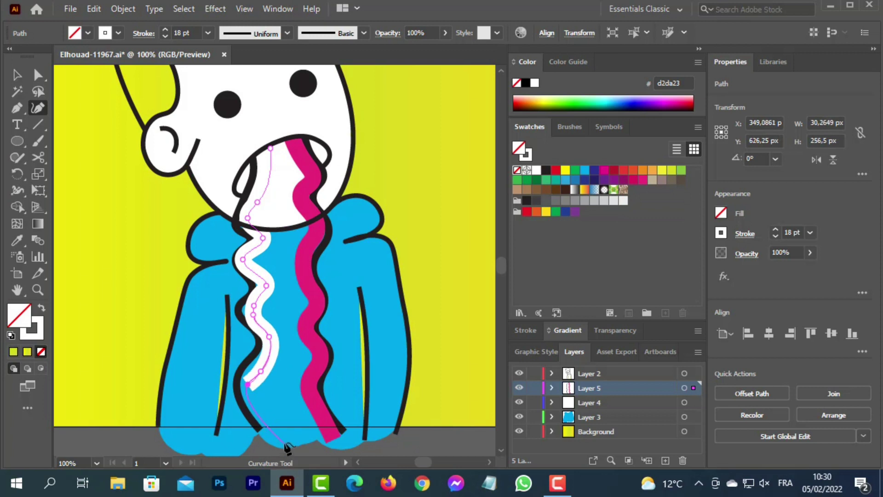
pyautogui.click(286, 444)
pyautogui.click(17, 75)
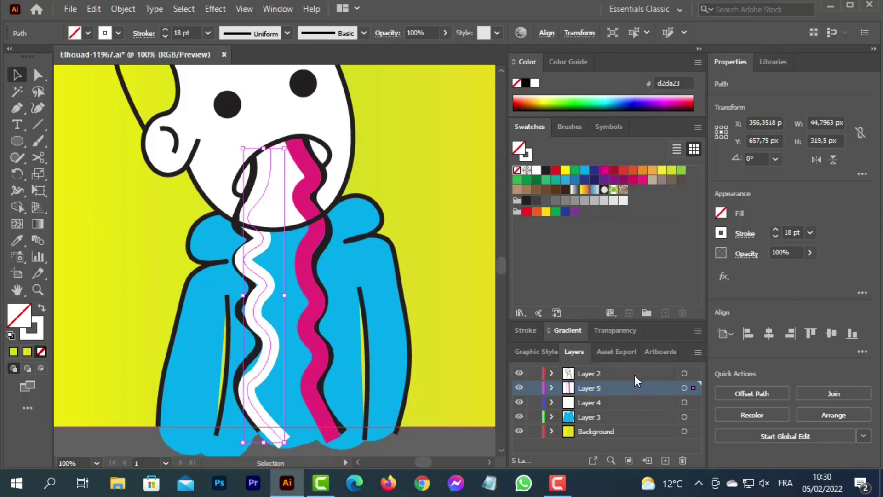
# - Give the new wavy path a yellow-to-orange gradient stroke and move it about 14 px to the right
pyautogui.click(810, 232)
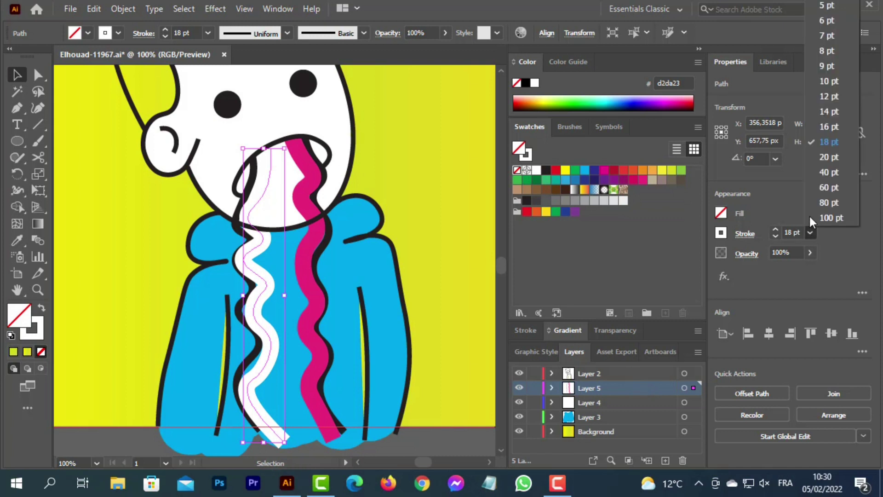
pyautogui.click(721, 232)
pyautogui.click(619, 291)
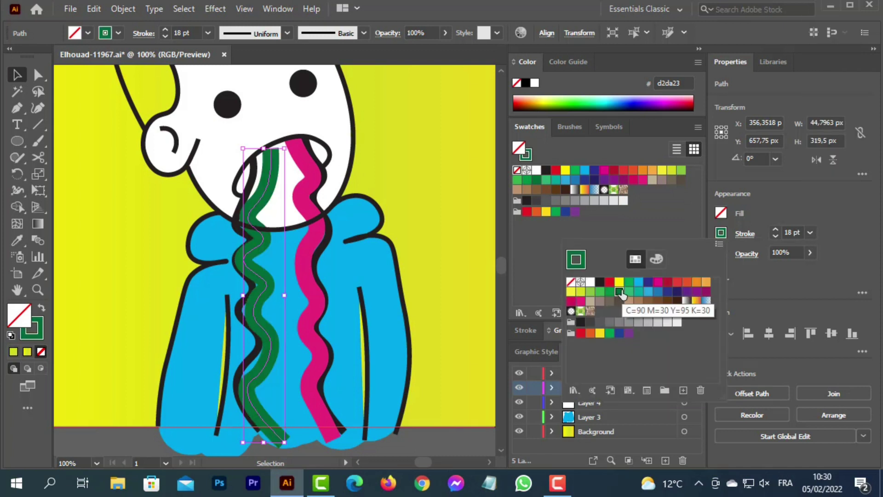
pyautogui.click(696, 301)
pyautogui.click(282, 189)
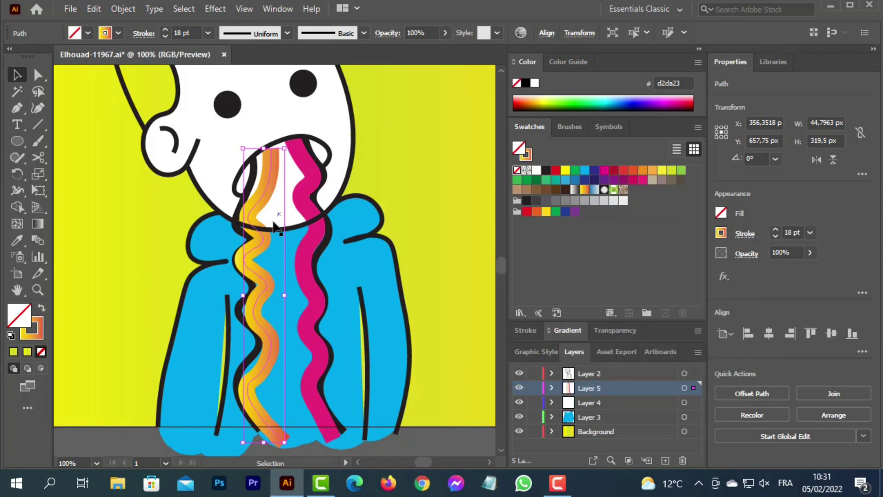
pyautogui.moveTo(265, 211)
pyautogui.mouseDown()
pyautogui.moveTo(266, 189)
pyautogui.moveTo(279, 211)
pyautogui.mouseUp()
# - Reshape the upper anchors of the orange gradient line so it starts at the upper mouth outline, and shift the line slightly left
pyautogui.click(38, 108)
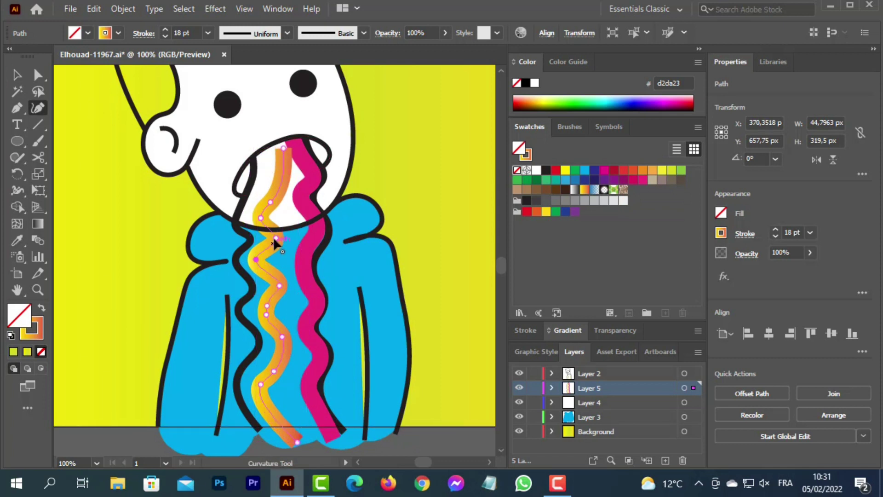
pyautogui.doubleClick(271, 202)
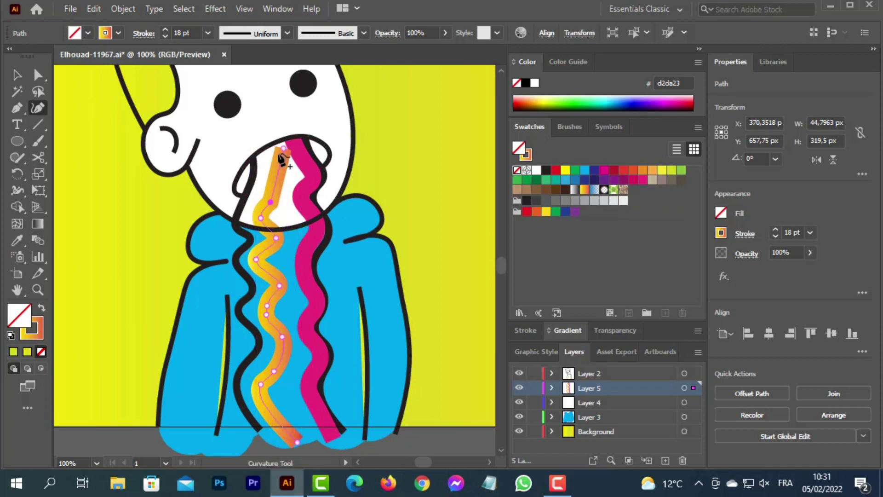
pyautogui.click(38, 75)
pyautogui.moveTo(284, 148); pyautogui.dragTo(266, 146)
pyautogui.click(280, 147)
pyautogui.hotkey('shift', '`')
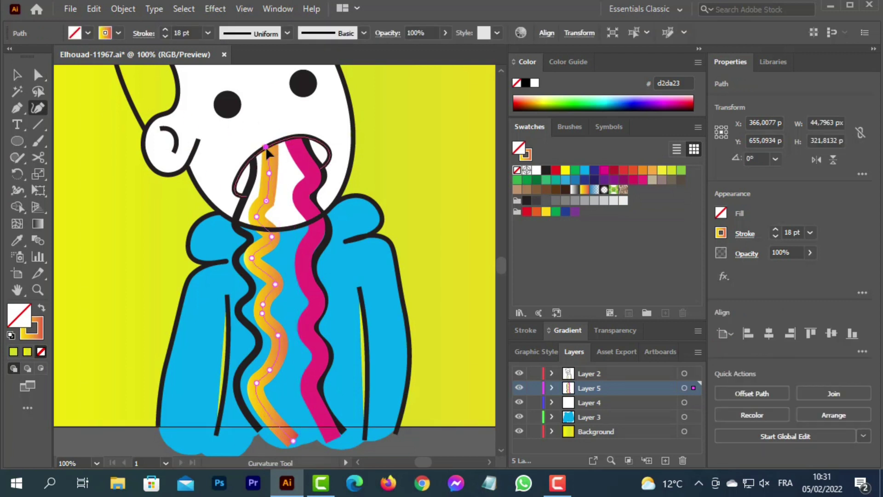
pyautogui.click(17, 75)
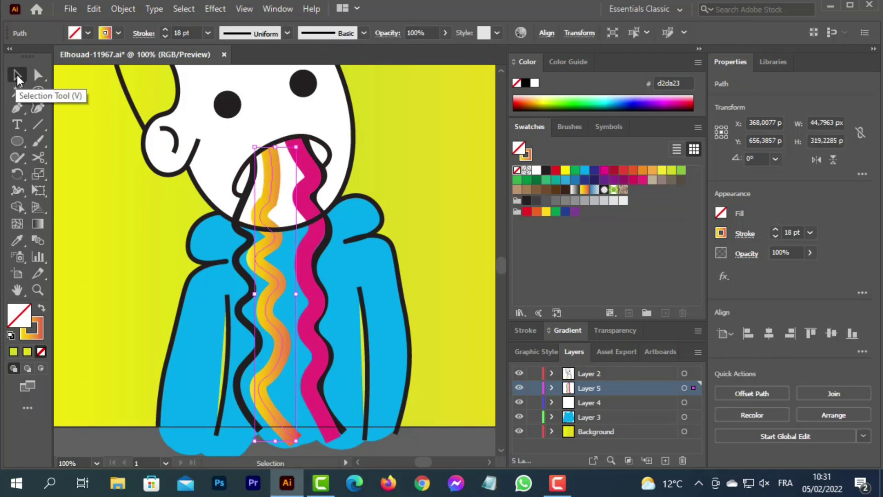
# - Move the magenta wavy line about 12 px left and 3 px down so it sits beside the orange gradient line
pyautogui.click(318, 236)
pyautogui.press('Left')
pyautogui.press('Left')
pyautogui.press('Left')
pyautogui.press('Left')
pyautogui.press('Left')
pyautogui.press('Left')
pyautogui.press('Left')
pyautogui.press('Left')
pyautogui.press('Left')
pyautogui.press('Left')
pyautogui.press('Left')
pyautogui.press('Left')
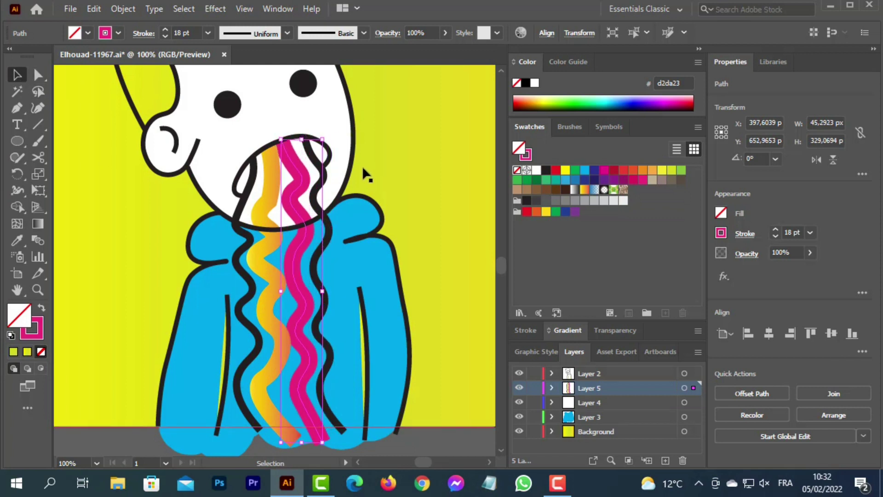
# - Move the orange gradient path and the magenta path from Layer 5 into Layer 2, in front of the chin outline
pyautogui.click(386, 162)
pyautogui.click(551, 388)
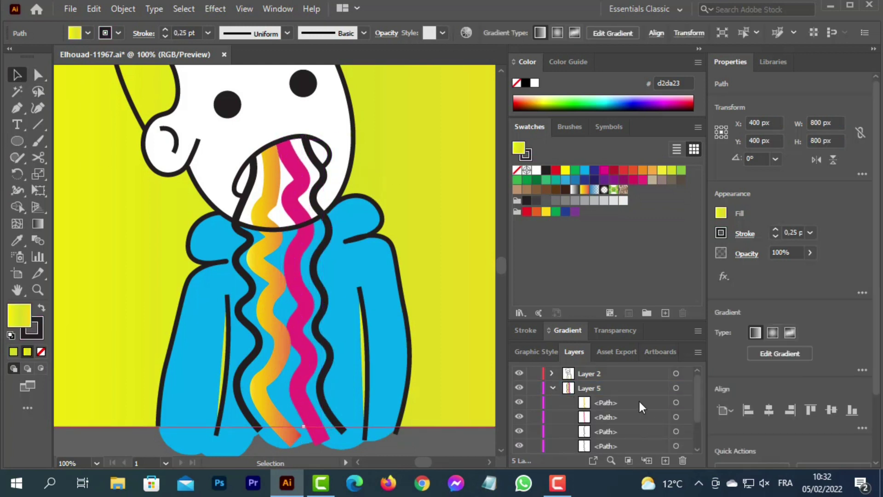
pyautogui.click(553, 374)
pyautogui.scroll(3, 600, 417)
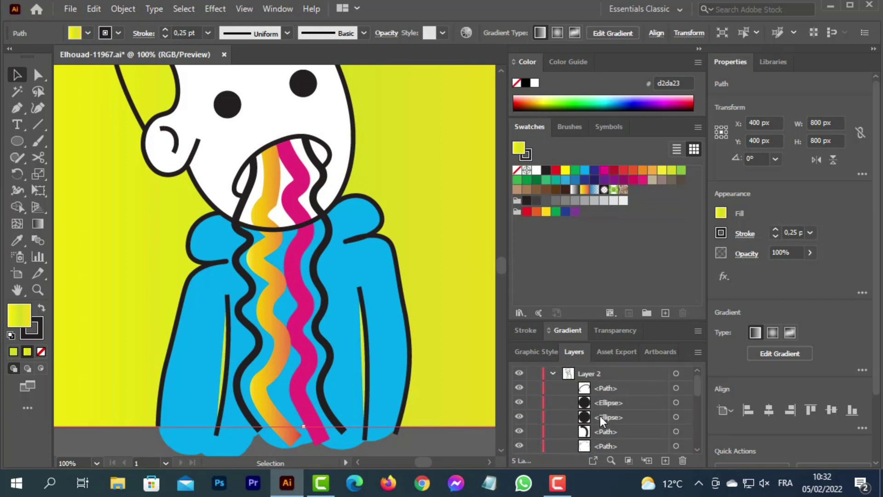
pyautogui.scroll(-5, 599, 416)
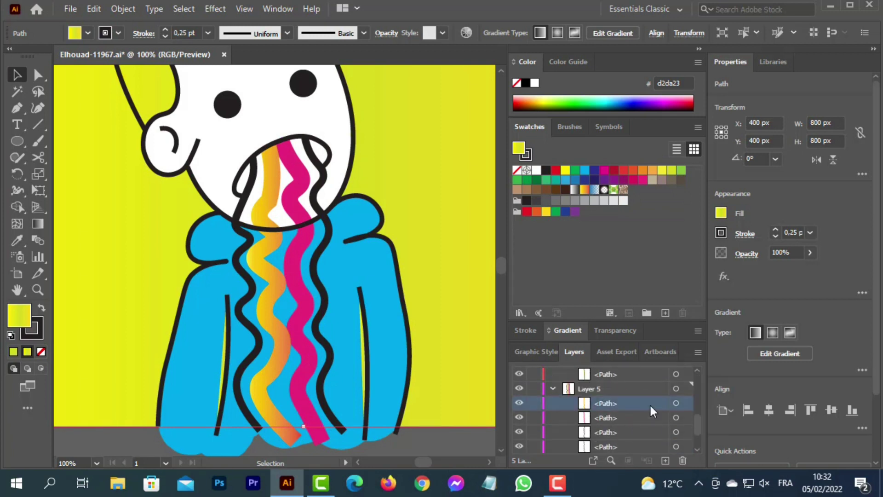
pyautogui.scroll(-3, 649, 404)
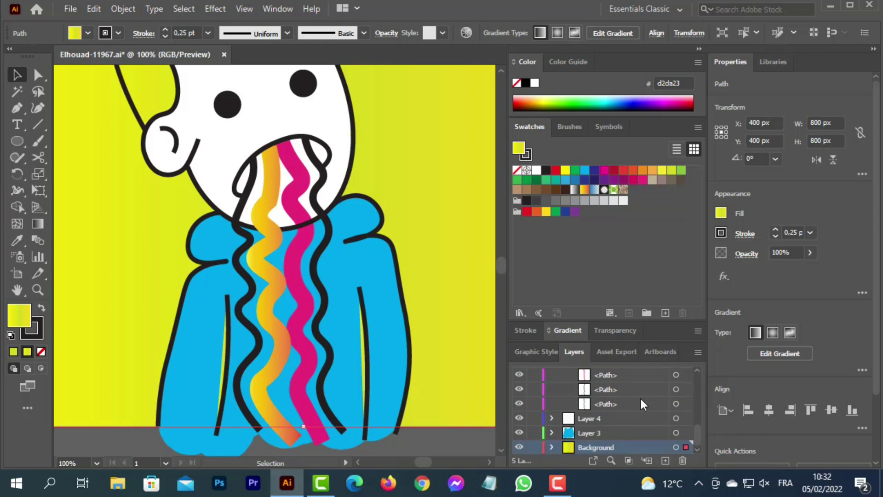
pyautogui.scroll(3, 640, 399)
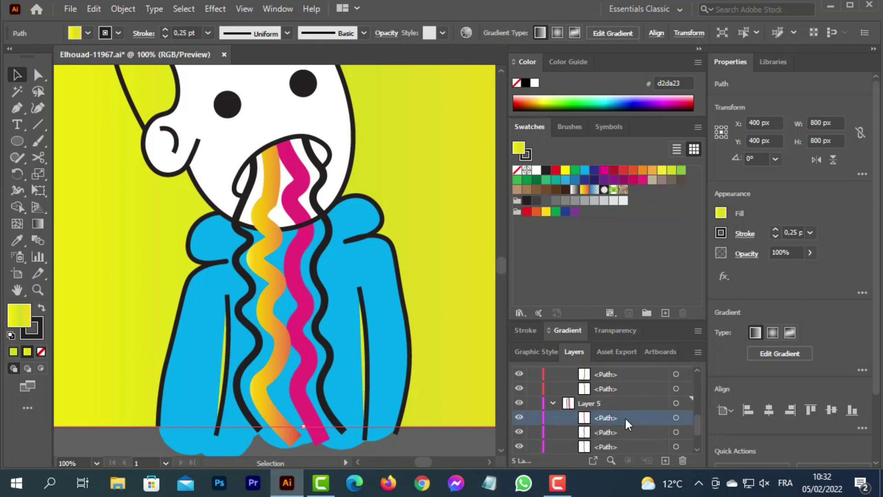
pyautogui.moveTo(622, 396); pyautogui.dragTo(615, 445)
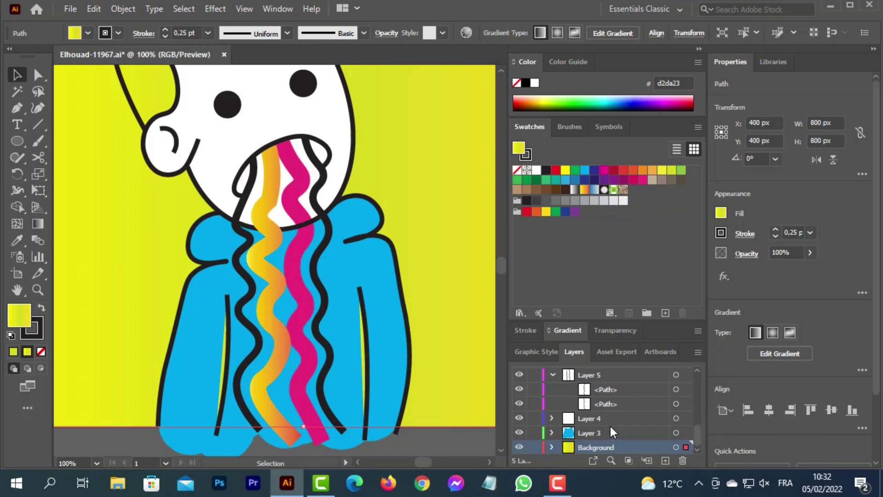
pyautogui.scroll(5, 611, 428)
pyautogui.click(615, 430)
pyautogui.moveTo(615, 431); pyautogui.dragTo(615, 405)
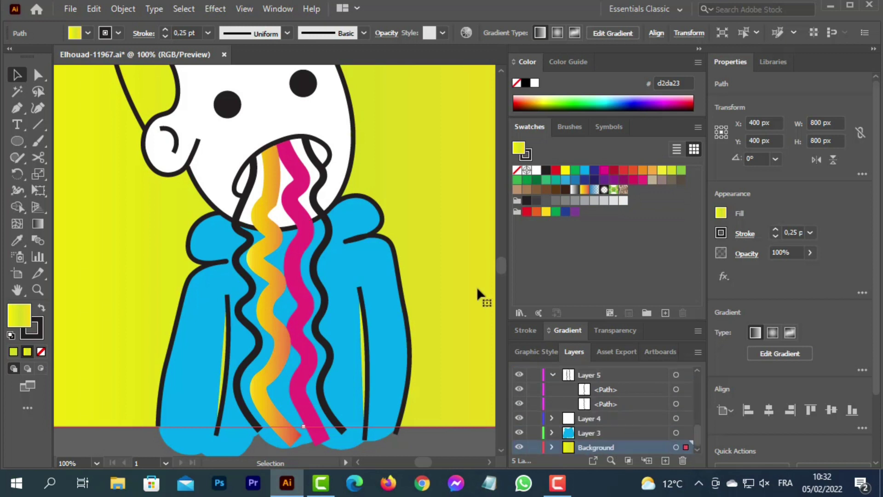
# - Deselect everything and examine the whole character, including the face and mouth up close
pyautogui.click(36, 292)
pyautogui.keyDown('alt'); pyautogui.click(286, 342); pyautogui.keyUp('alt')
pyautogui.keyDown('alt'); pyautogui.click(257, 262); pyautogui.keyUp('alt')
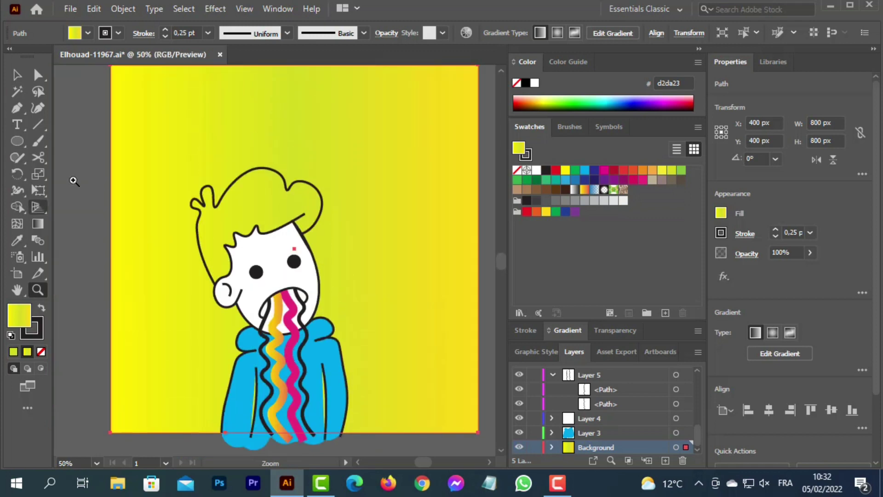
pyautogui.click(17, 75)
pyautogui.click(67, 140)
pyautogui.click(38, 290)
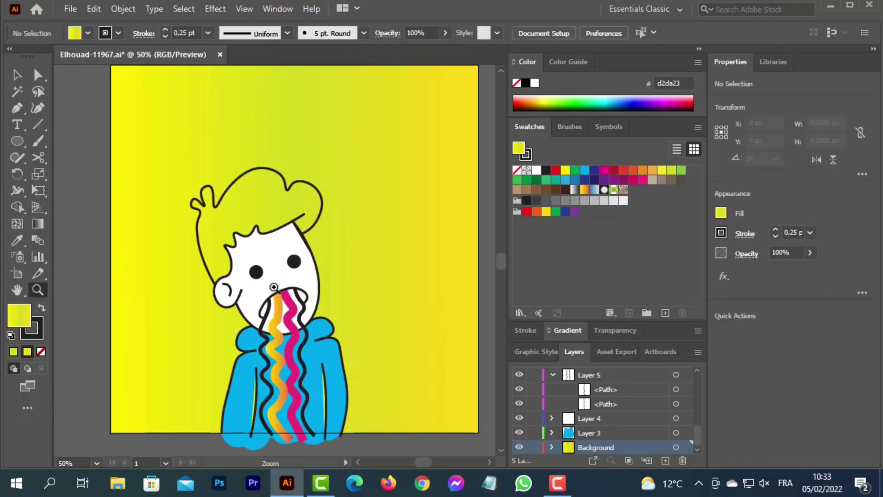
pyautogui.click(274, 287)
pyautogui.click(277, 229)
pyautogui.scroll(2, 209, 250)
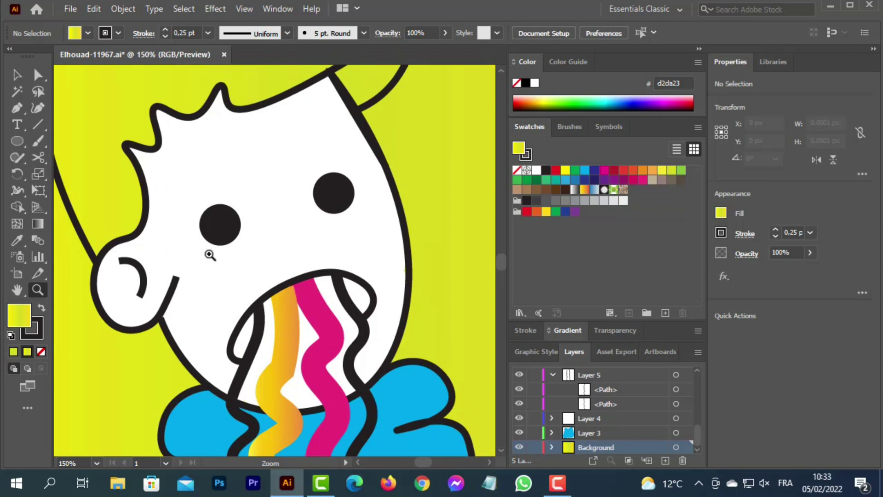
pyautogui.click(16, 76)
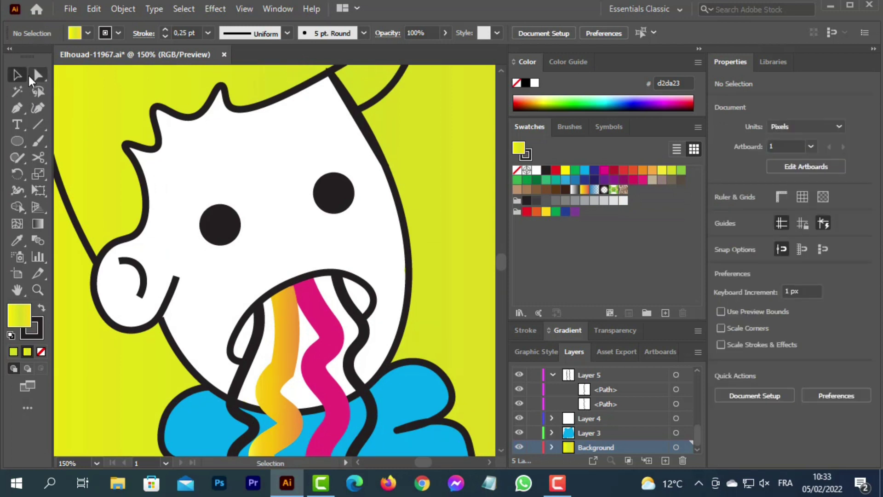
# - Paint the upper part of the hair on Layer 3 with the blue 5 pt. Round brush at a 16 pt stroke
pyautogui.click(38, 291)
pyautogui.keyDown('alt'); pyautogui.click(226, 252); pyautogui.keyUp('alt')
pyautogui.scroll(4, 281, 252)
pyautogui.click(17, 75)
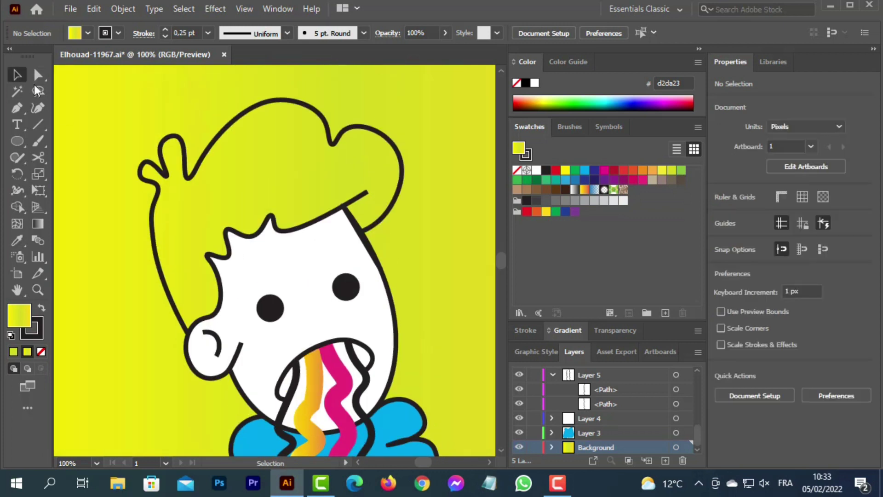
pyautogui.click(617, 431)
pyautogui.click(675, 432)
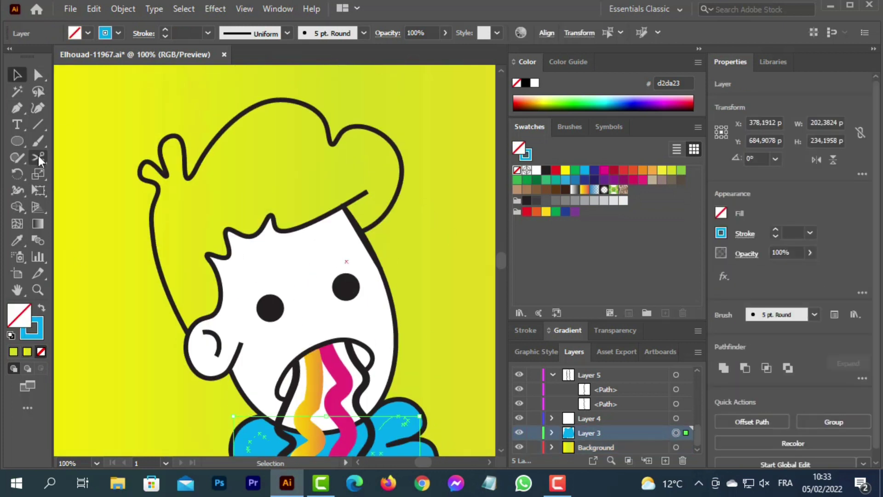
pyautogui.click(38, 141)
pyautogui.moveTo(273, 142); pyautogui.dragTo(226, 175)
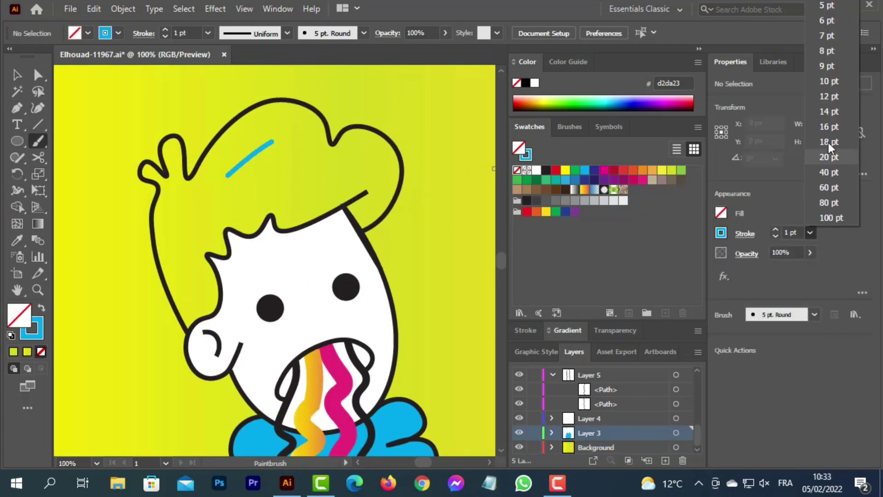
pyautogui.moveTo(279, 157); pyautogui.dragTo(249, 159)
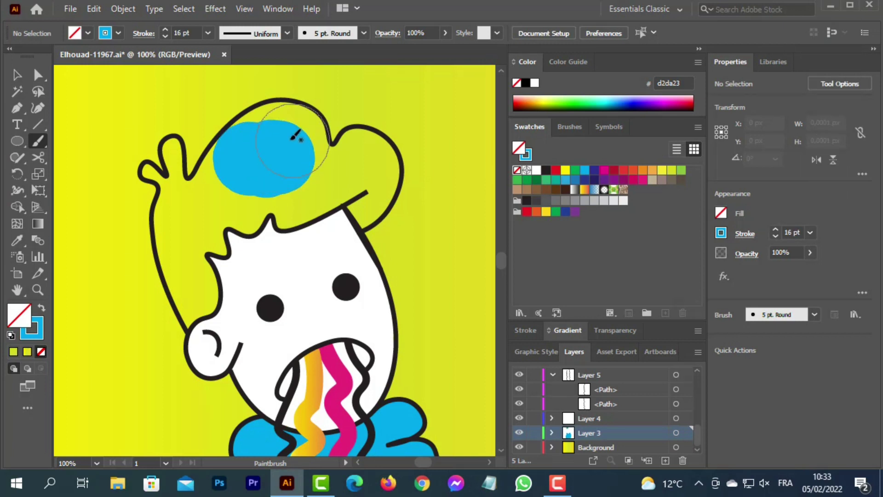
pyautogui.click(291, 140)
pyautogui.moveTo(289, 134)
pyautogui.mouseDown()
pyautogui.moveTo(256, 156)
pyautogui.moveTo(303, 177)
pyautogui.moveTo(243, 170)
pyautogui.mouseUp()
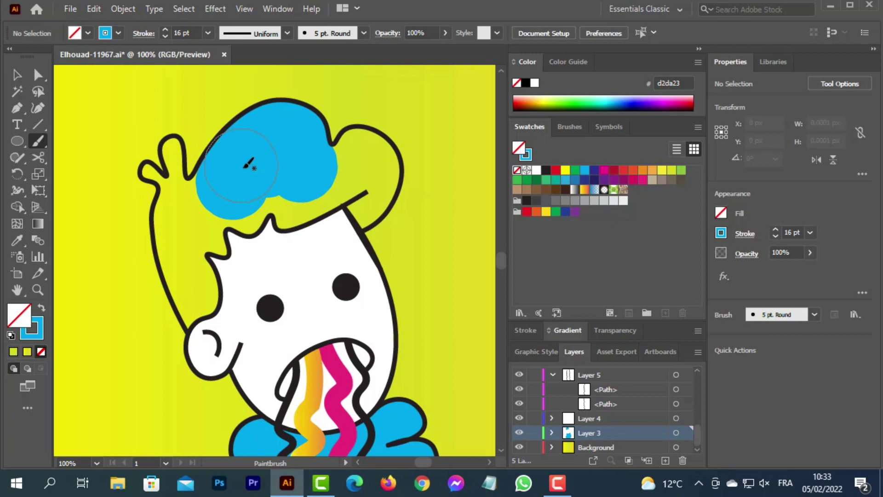
# - Paint the back of the hair and the area above the jagged fringe blue with the Paintbrush at a 6 pt stroke
pyautogui.click(17, 76)
pyautogui.click(38, 141)
pyautogui.click(810, 233)
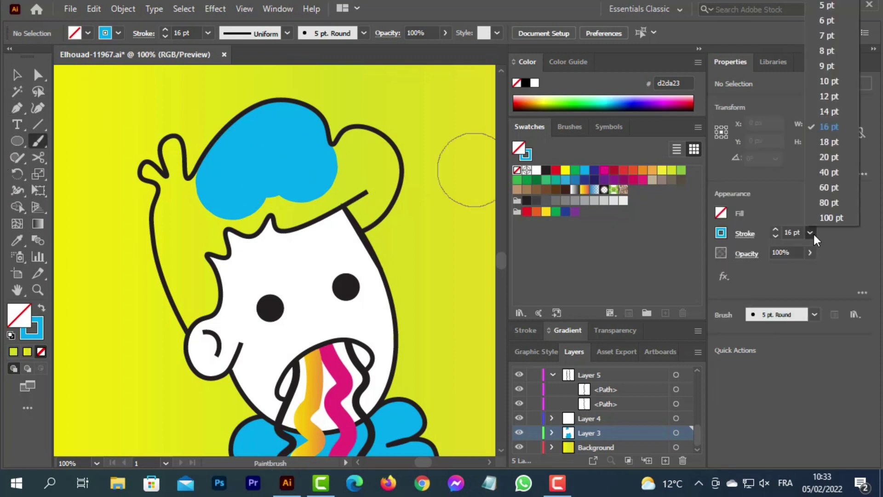
pyautogui.click(840, 21)
pyautogui.click(38, 290)
pyautogui.click(194, 233)
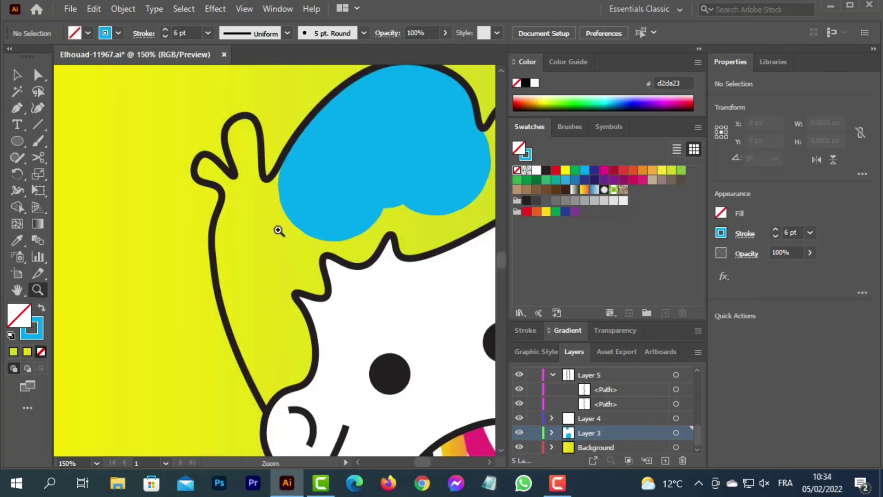
pyautogui.click(278, 230)
pyautogui.click(38, 140)
pyautogui.moveTo(306, 174)
pyautogui.mouseDown()
pyautogui.moveTo(247, 293)
pyautogui.moveTo(227, 242)
pyautogui.moveTo(216, 265)
pyautogui.moveTo(223, 242)
pyautogui.moveTo(217, 295)
pyautogui.moveTo(226, 318)
pyautogui.moveTo(231, 292)
pyautogui.moveTo(250, 313)
pyautogui.moveTo(227, 293)
pyautogui.moveTo(245, 334)
pyautogui.moveTo(295, 276)
pyautogui.moveTo(269, 225)
pyautogui.moveTo(297, 153)
pyautogui.moveTo(308, 198)
pyautogui.moveTo(330, 148)
pyautogui.moveTo(392, 137)
pyautogui.moveTo(380, 166)
pyautogui.moveTo(368, 157)
pyautogui.moveTo(412, 125)
pyautogui.moveTo(435, 116)
pyautogui.moveTo(456, 122)
pyautogui.moveTo(463, 146)
pyautogui.mouseUp()
pyautogui.scroll(-3, 239, 308)
pyautogui.scroll(-2, 249, 341)
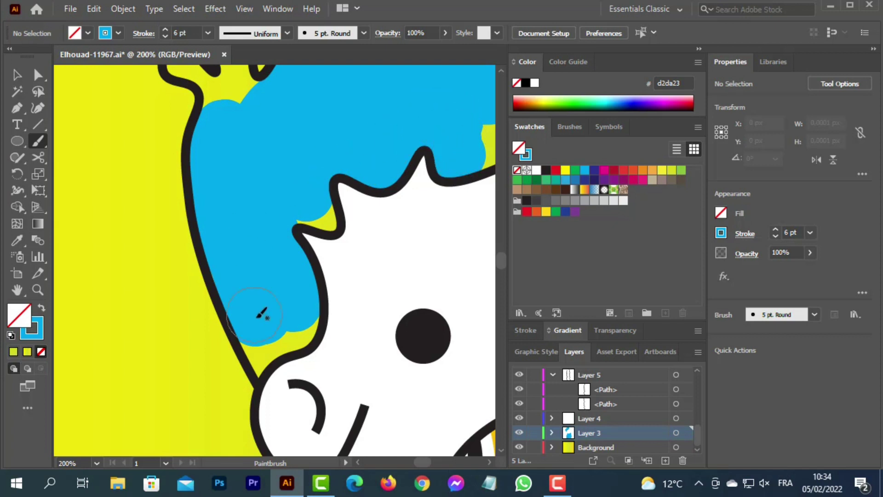
pyautogui.moveTo(263, 314)
pyautogui.mouseDown()
pyautogui.moveTo(296, 311)
pyautogui.moveTo(251, 354)
pyautogui.mouseUp()
# - Fill the narrow hair tip above the ear with blue, reducing the brush stroke to 3 pt and 1 pt
pyautogui.click(208, 33)
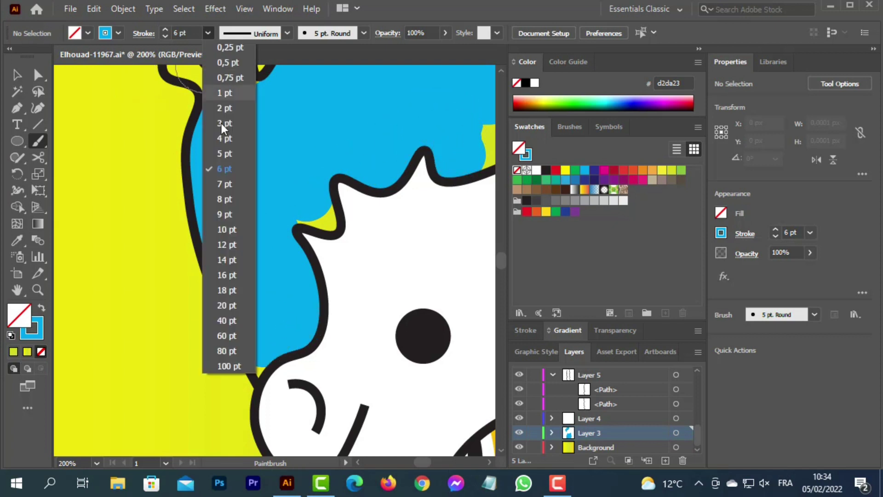
pyautogui.click(224, 138)
pyautogui.click(207, 32)
pyautogui.click(230, 127)
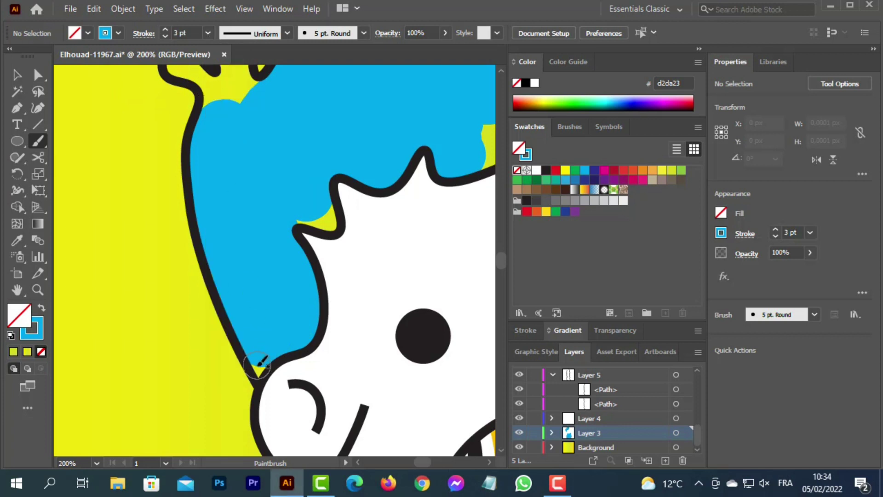
pyautogui.click(208, 33)
pyautogui.click(223, 93)
# - Fill the yellow gap at the fringe spike nearest the ear with blue at a 3 pt stroke
pyautogui.click(488, 462)
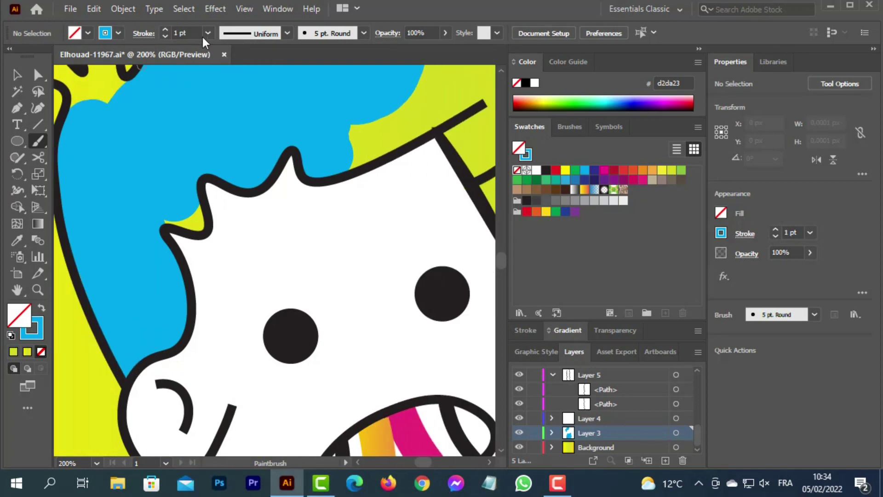
pyautogui.click(208, 32)
pyautogui.click(226, 129)
pyautogui.moveTo(201, 215); pyautogui.dragTo(201, 216)
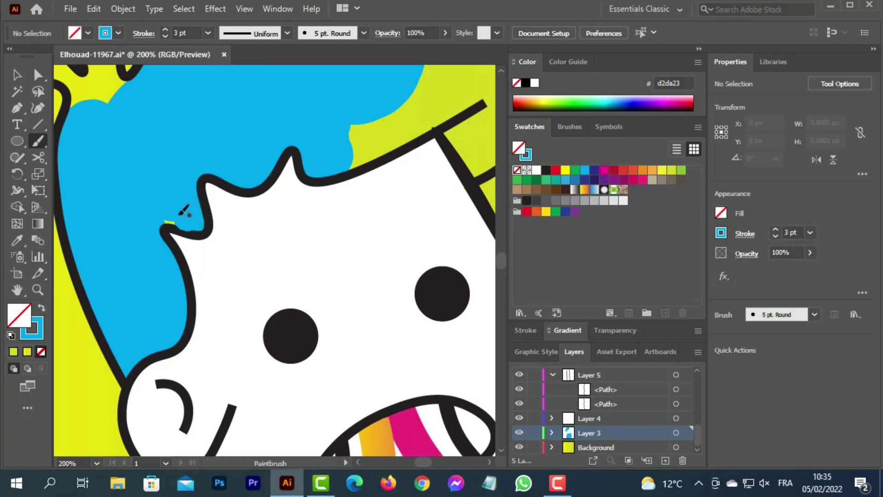
# - Paint the unfilled front part of the hair blue, from above the forehead line into the large curl
pyautogui.scroll(2, 294, 134)
pyautogui.moveTo(344, 223)
pyautogui.mouseDown()
pyautogui.moveTo(463, 152)
pyautogui.moveTo(426, 190)
pyautogui.moveTo(472, 197)
pyautogui.moveTo(464, 229)
pyautogui.moveTo(484, 250)
pyautogui.mouseUp()
pyautogui.scroll(3, 466, 147)
pyautogui.moveTo(435, 108); pyautogui.dragTo(436, 109)
# - Paint the two small tufts at the back of the head and the remaining edge of the front curl blue
pyautogui.moveTo(103, 220)
pyautogui.mouseDown()
pyautogui.moveTo(118, 197)
pyautogui.moveTo(102, 177)
pyautogui.moveTo(104, 140)
pyautogui.moveTo(90, 117)
pyautogui.moveTo(78, 124)
pyautogui.moveTo(80, 166)
pyautogui.moveTo(98, 227)
pyautogui.mouseUp()
pyautogui.hscroll(-5, 357, 462)
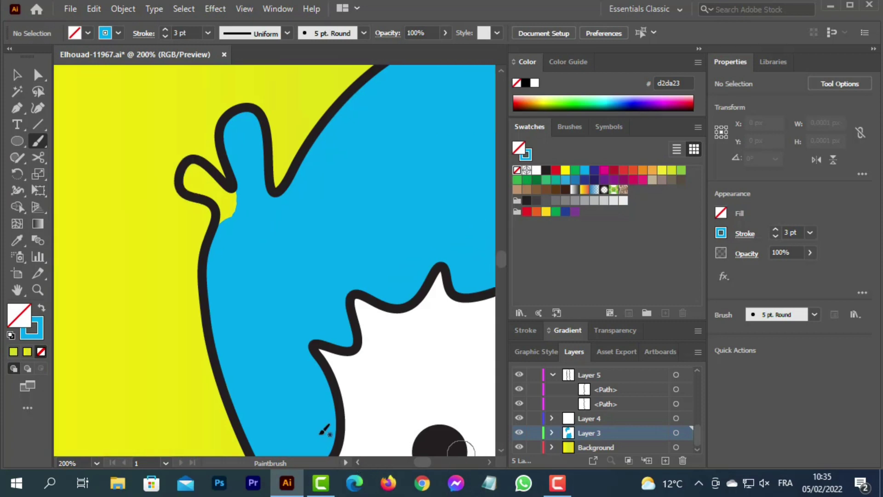
pyautogui.moveTo(236, 208); pyautogui.dragTo(197, 176)
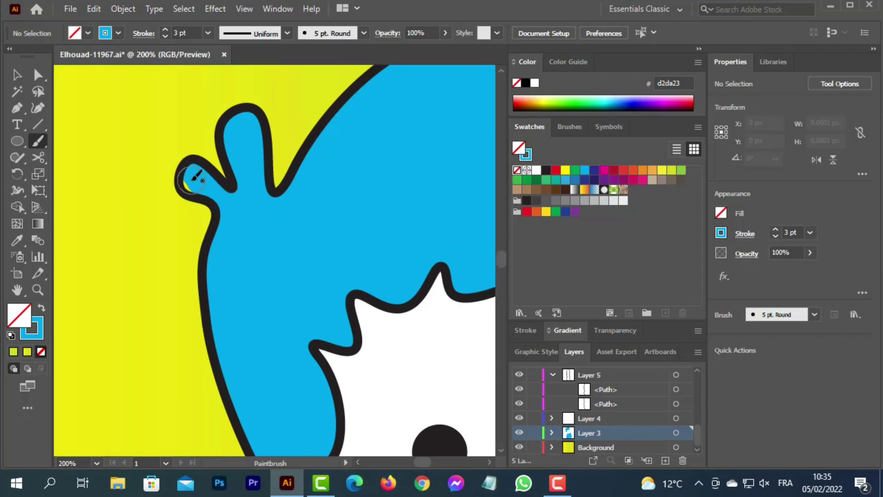
pyautogui.moveTo(424, 461); pyautogui.dragTo(421, 461)
pyautogui.moveTo(290, 159)
pyautogui.mouseDown()
pyautogui.moveTo(278, 216)
pyautogui.moveTo(223, 281)
pyautogui.moveTo(215, 253)
pyautogui.moveTo(201, 245)
pyautogui.moveTo(210, 259)
pyautogui.moveTo(231, 253)
pyautogui.moveTo(266, 165)
pyautogui.moveTo(231, 231)
pyautogui.moveTo(246, 189)
pyautogui.moveTo(233, 213)
pyautogui.moveTo(221, 201)
pyautogui.moveTo(229, 177)
pyautogui.moveTo(217, 108)
pyautogui.moveTo(175, 133)
pyautogui.moveTo(208, 147)
pyautogui.moveTo(230, 109)
pyautogui.moveTo(258, 121)
pyautogui.mouseUp()
# - Examine the whole character at 66.67% zoom to check the blue hair, face and hoodie
pyautogui.click(38, 290)
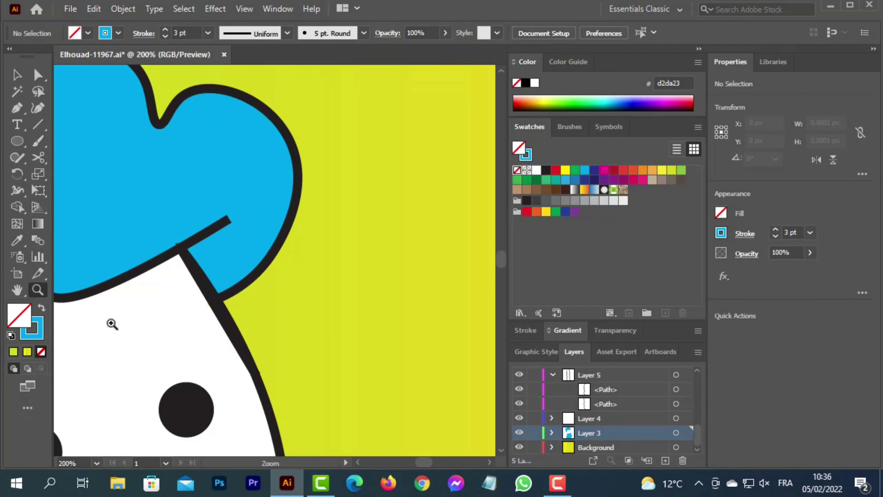
pyautogui.keyDown('alt'); pyautogui.click(175, 367); pyautogui.keyUp('alt')
pyautogui.keyDown('alt'); pyautogui.click(257, 365); pyautogui.keyUp('alt')
pyautogui.keyDown('alt'); pyautogui.click(276, 361); pyautogui.keyUp('alt')
pyautogui.scroll(2, 244, 360)
pyautogui.scroll(1, 239, 360)
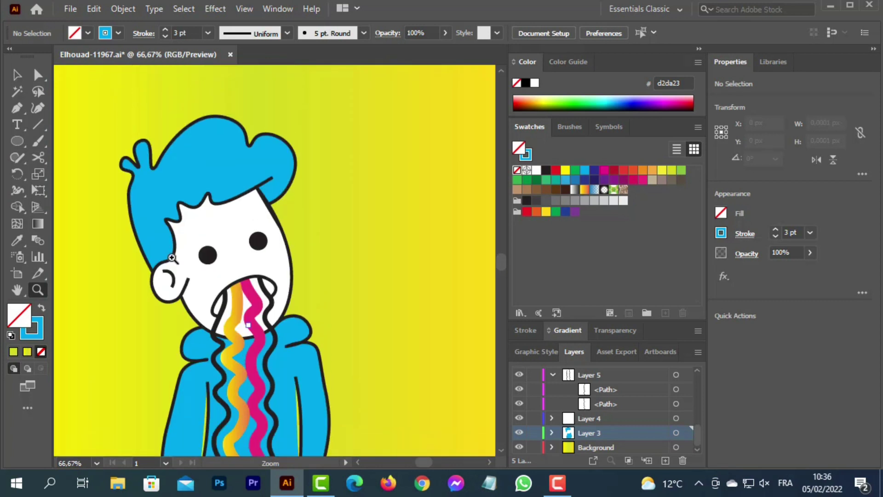
pyautogui.press('v')
pyautogui.click(358, 462)
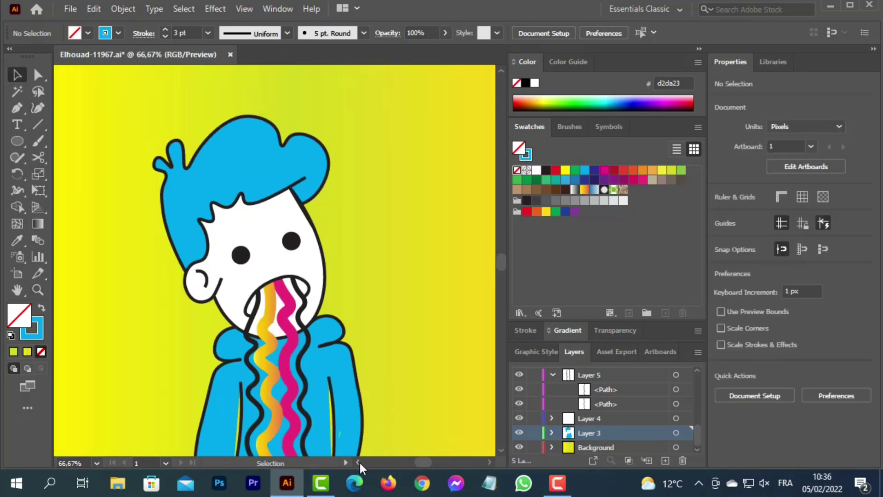
pyautogui.click(359, 460)
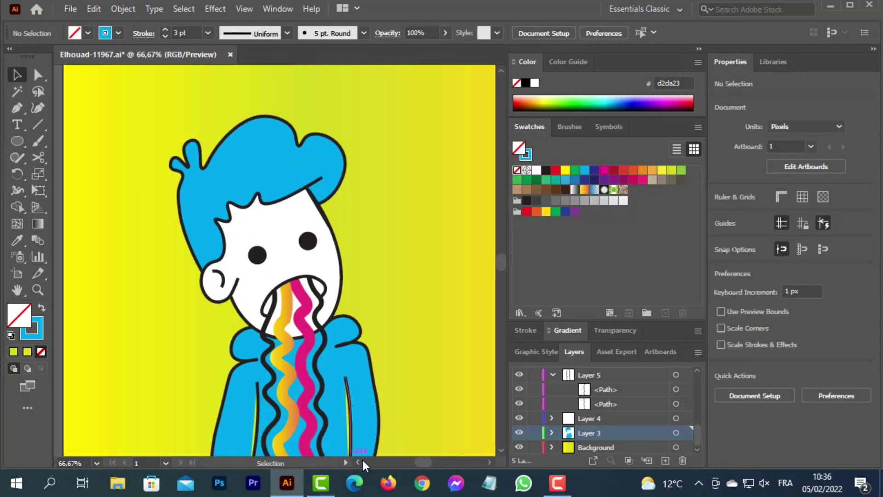